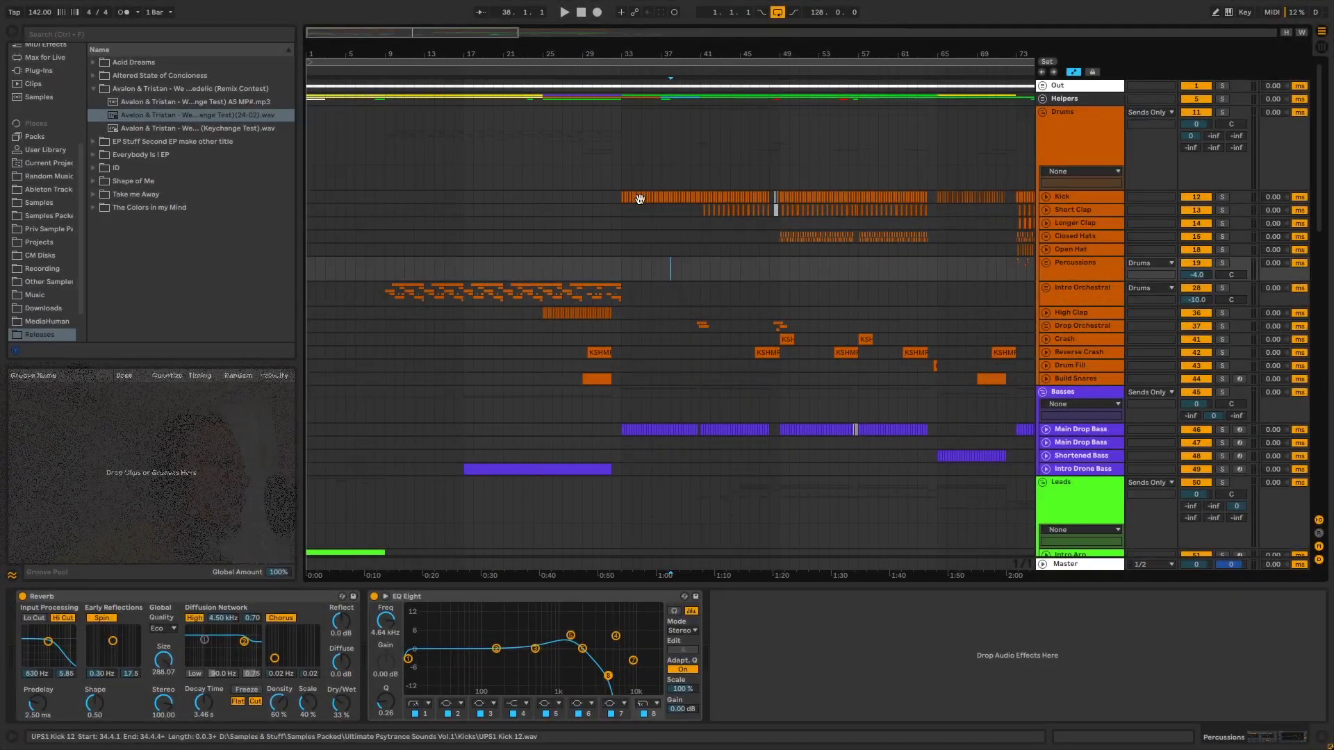
# Unfold the Out group and examine the arrangement's track groups from Drums down to Vocals.
pyautogui.scroll(-1, 655, 228)
pyautogui.scroll(1, 655, 227)
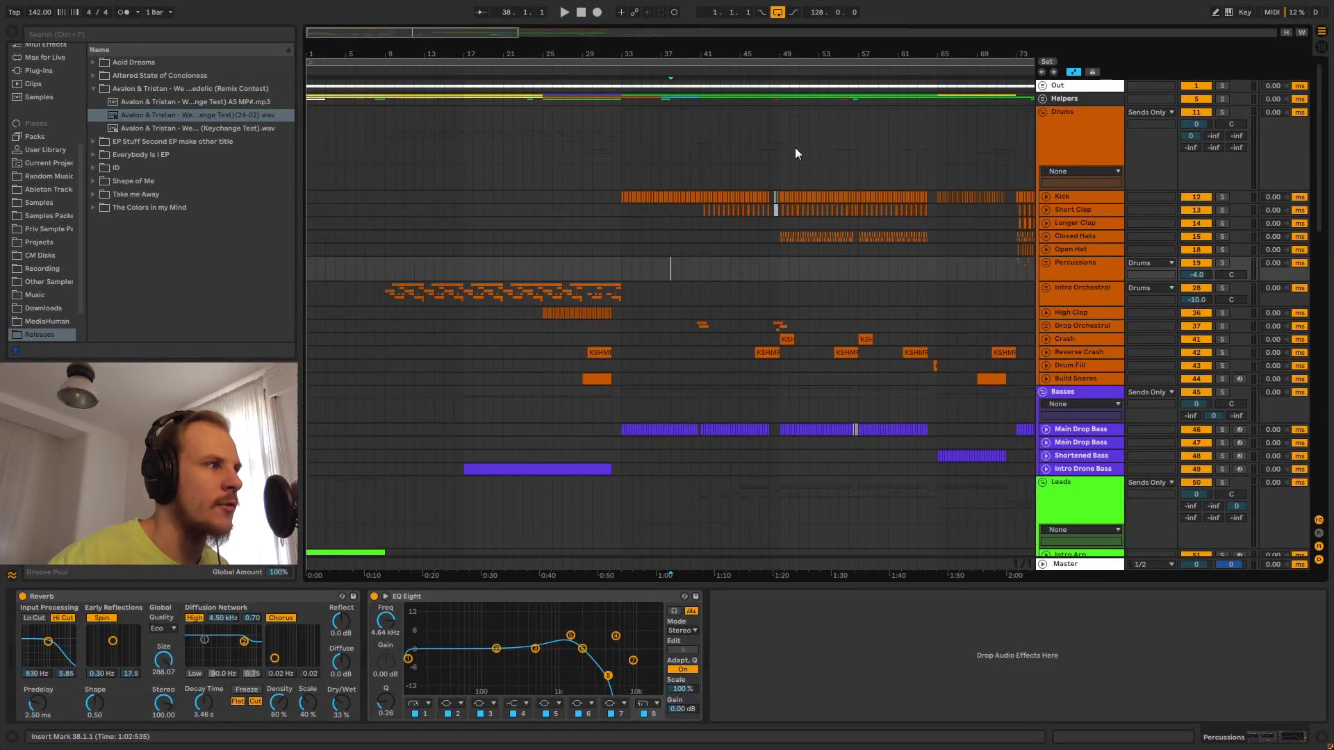
pyautogui.moveTo(615, 59); pyautogui.dragTo(423, 57)
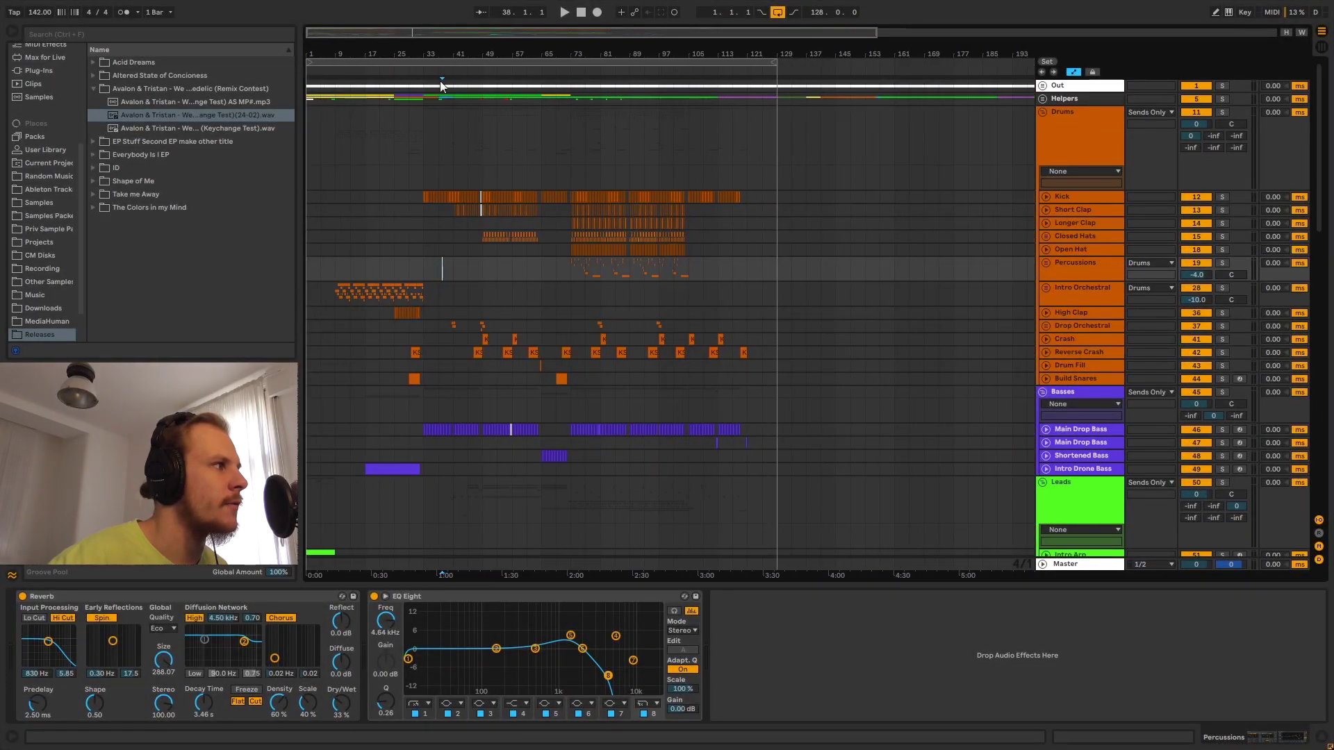
pyautogui.click(1043, 86)
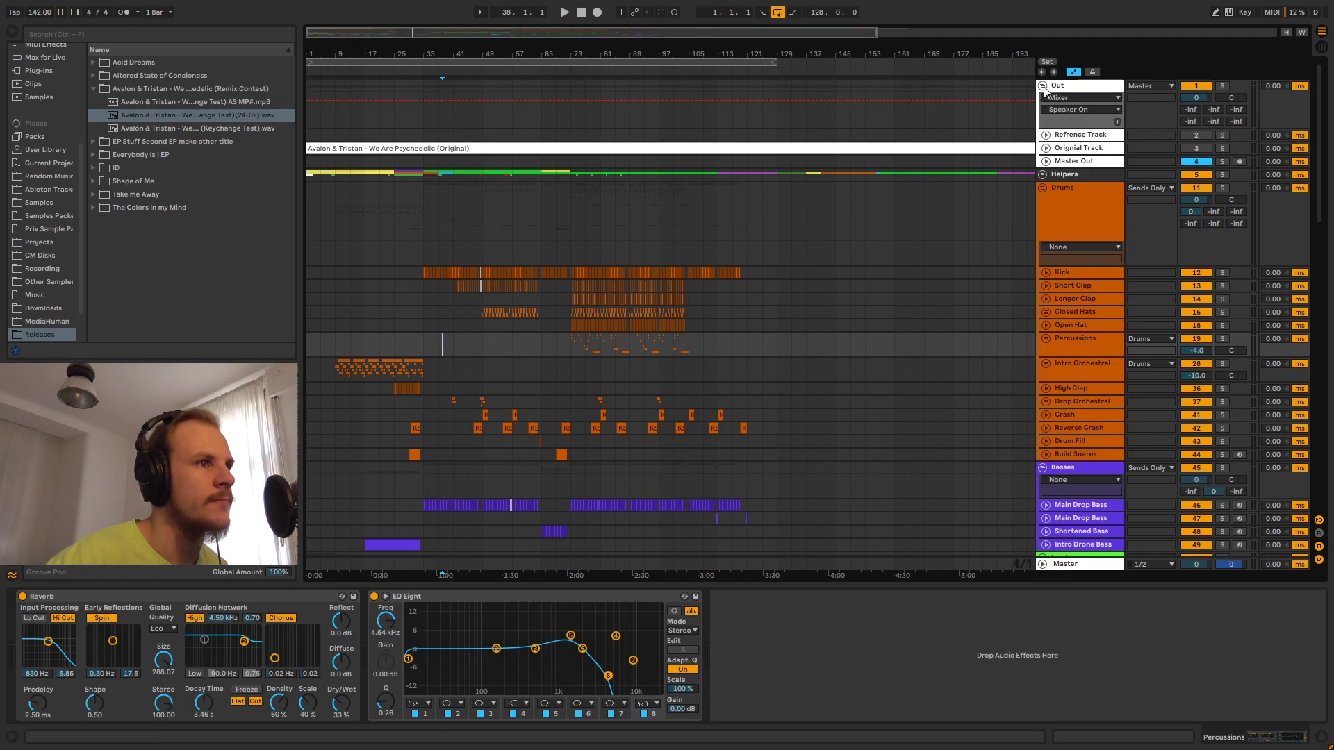
pyautogui.scroll(-4, 459, 178)
pyautogui.scroll(-11, 450, 190)
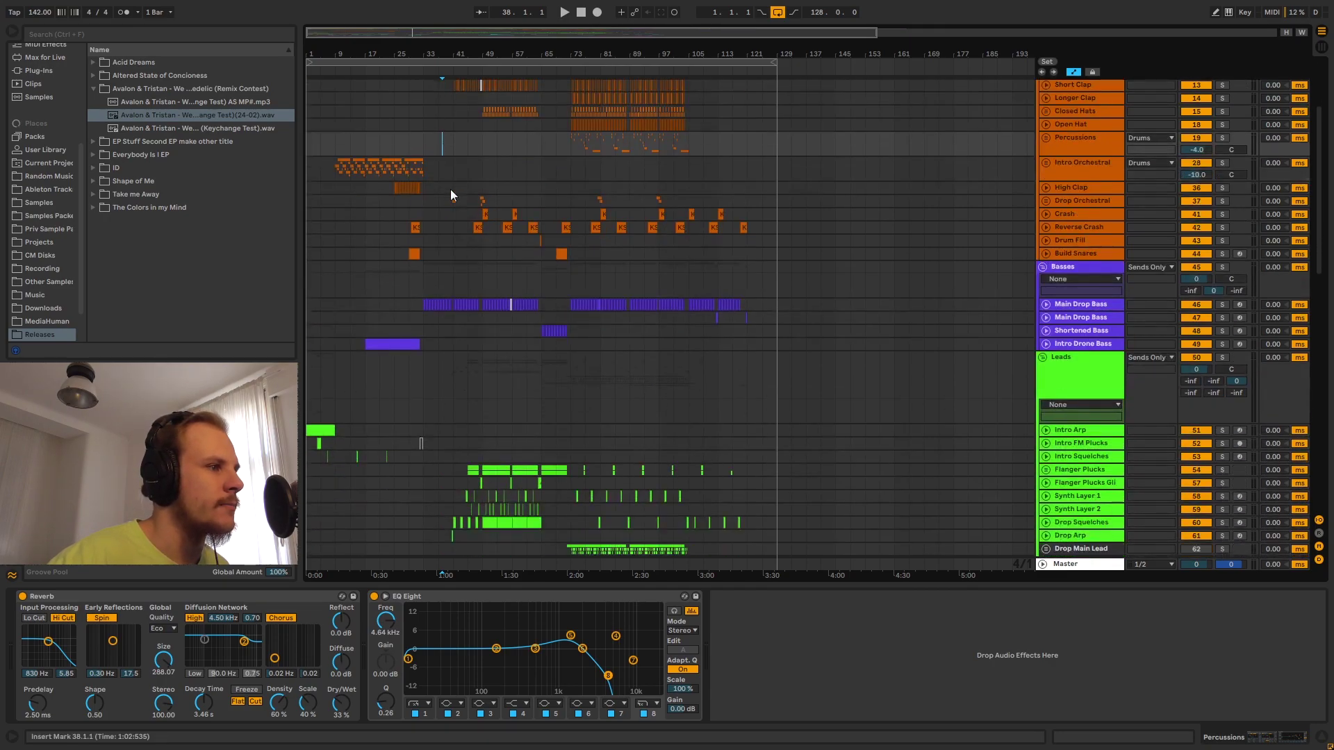
pyautogui.scroll(-13, 450, 193)
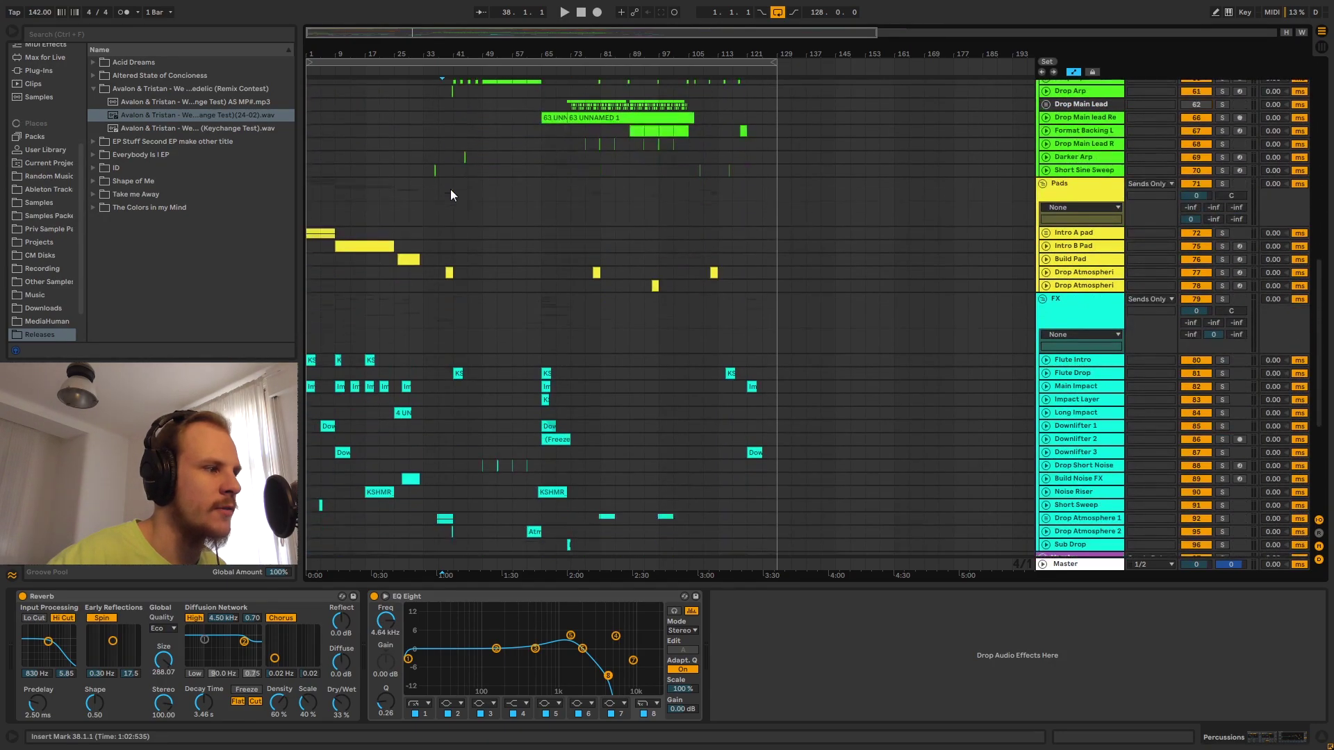
pyautogui.scroll(-2, 450, 193)
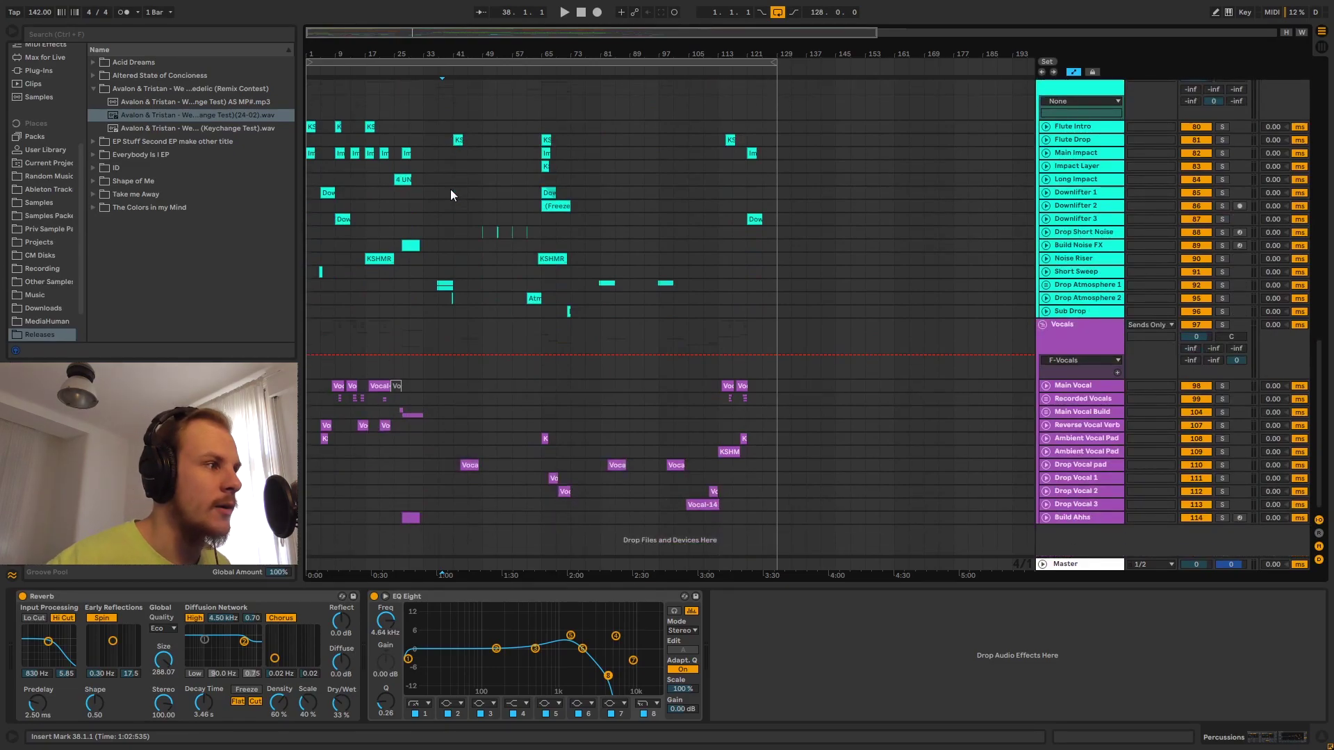
pyautogui.scroll(8, 468, 325)
pyautogui.scroll(16, 468, 325)
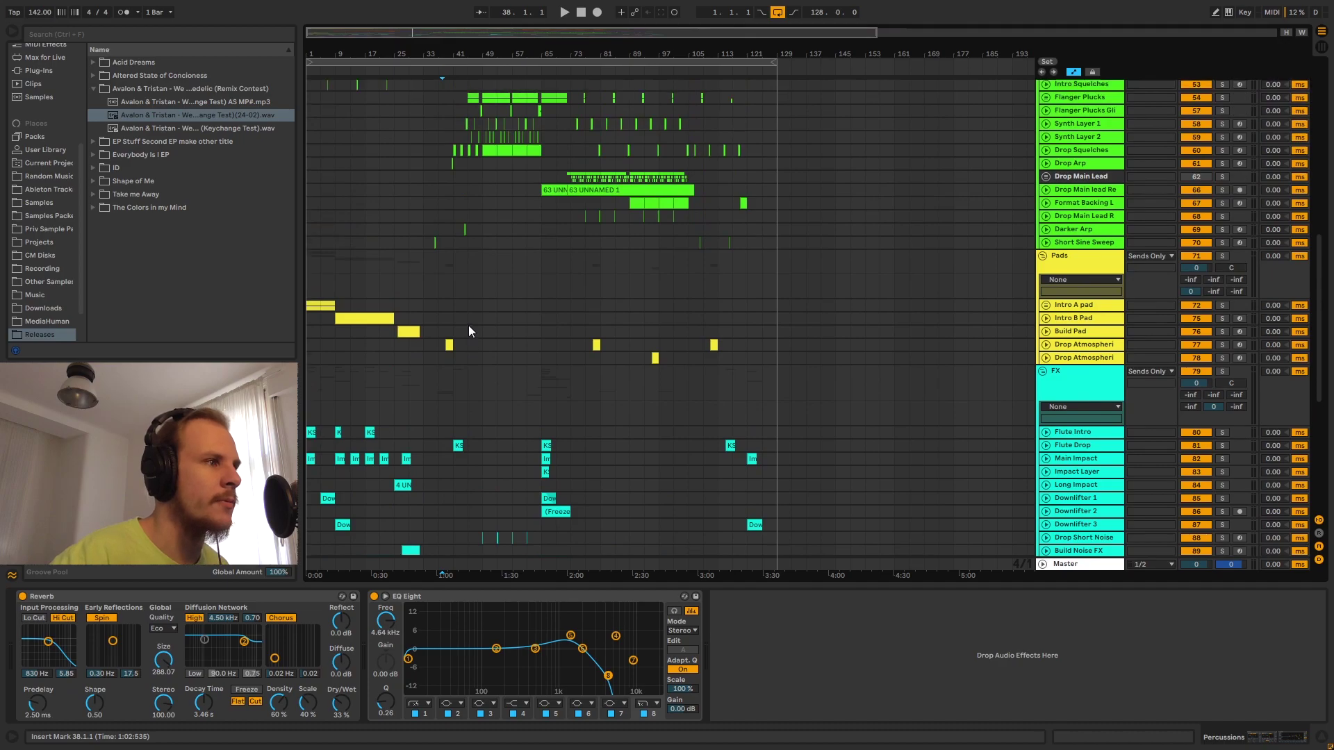
pyautogui.scroll(3, 469, 325)
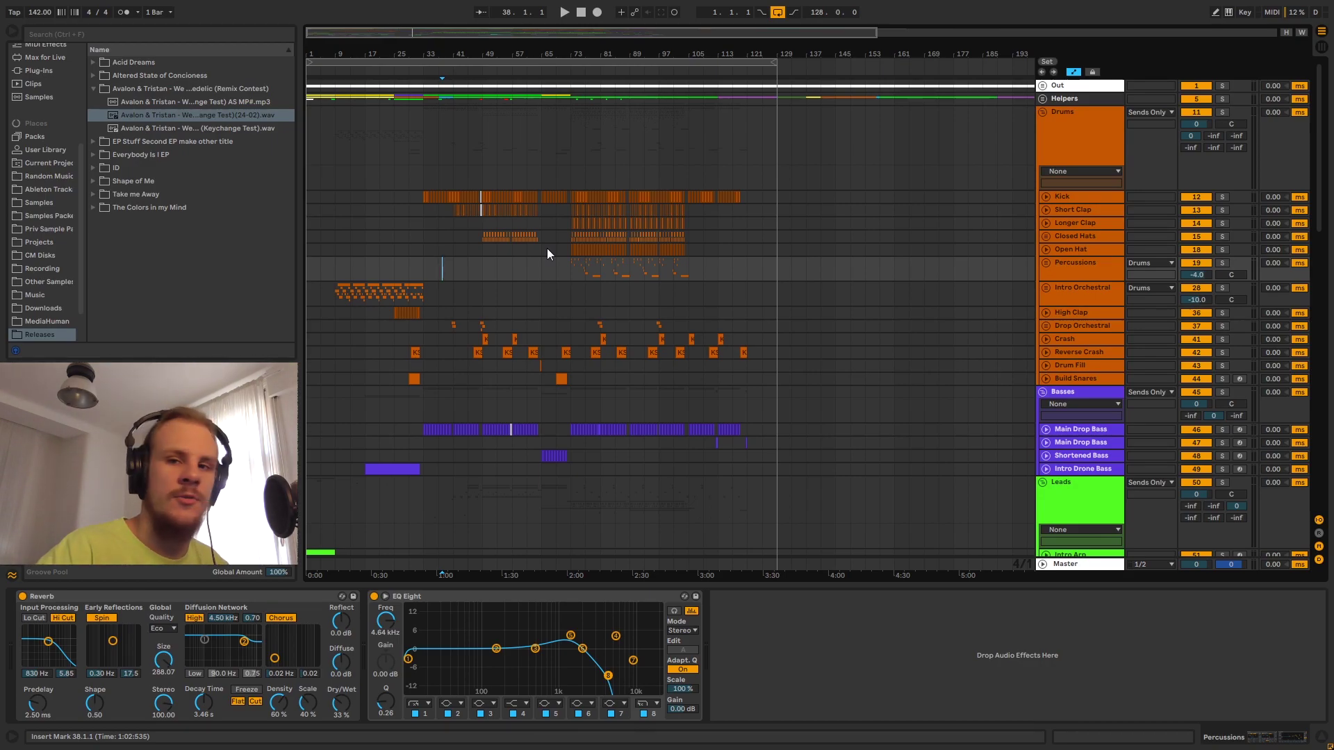
# Examine the clip layout of the intro and drops across the Drums, Basses, Leads, Pads, FX and Vocals groups.
pyautogui.moveTo(425, 55); pyautogui.dragTo(481, 73)
pyautogui.scroll(-8, 480, 201)
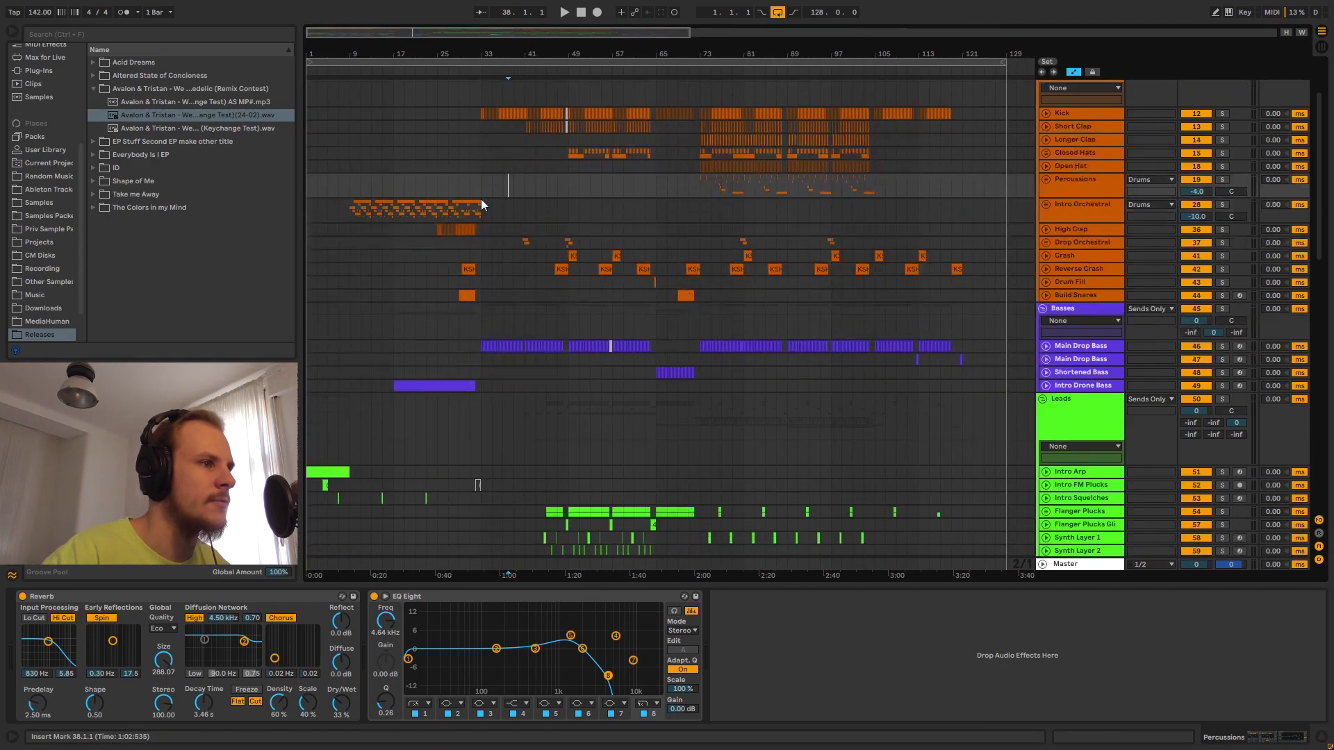
pyautogui.scroll(-11, 482, 200)
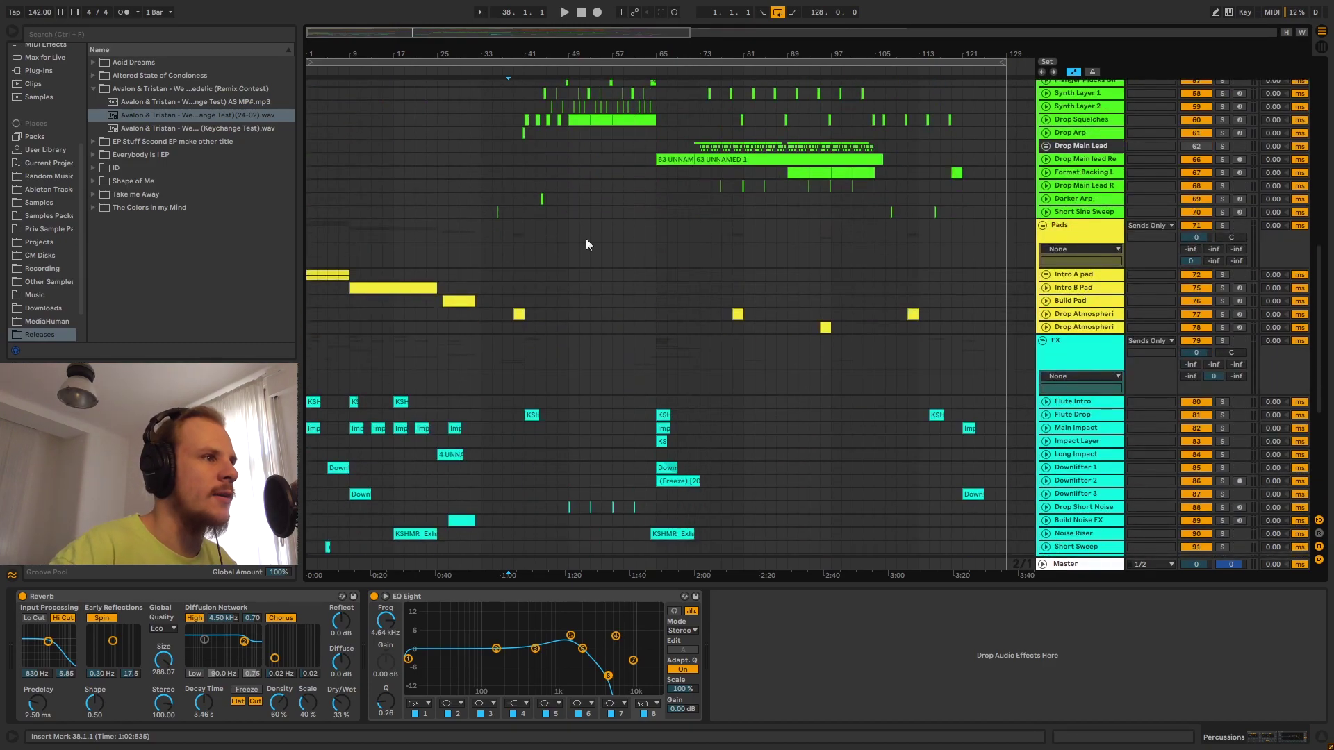
pyautogui.scroll(-10, 631, 248)
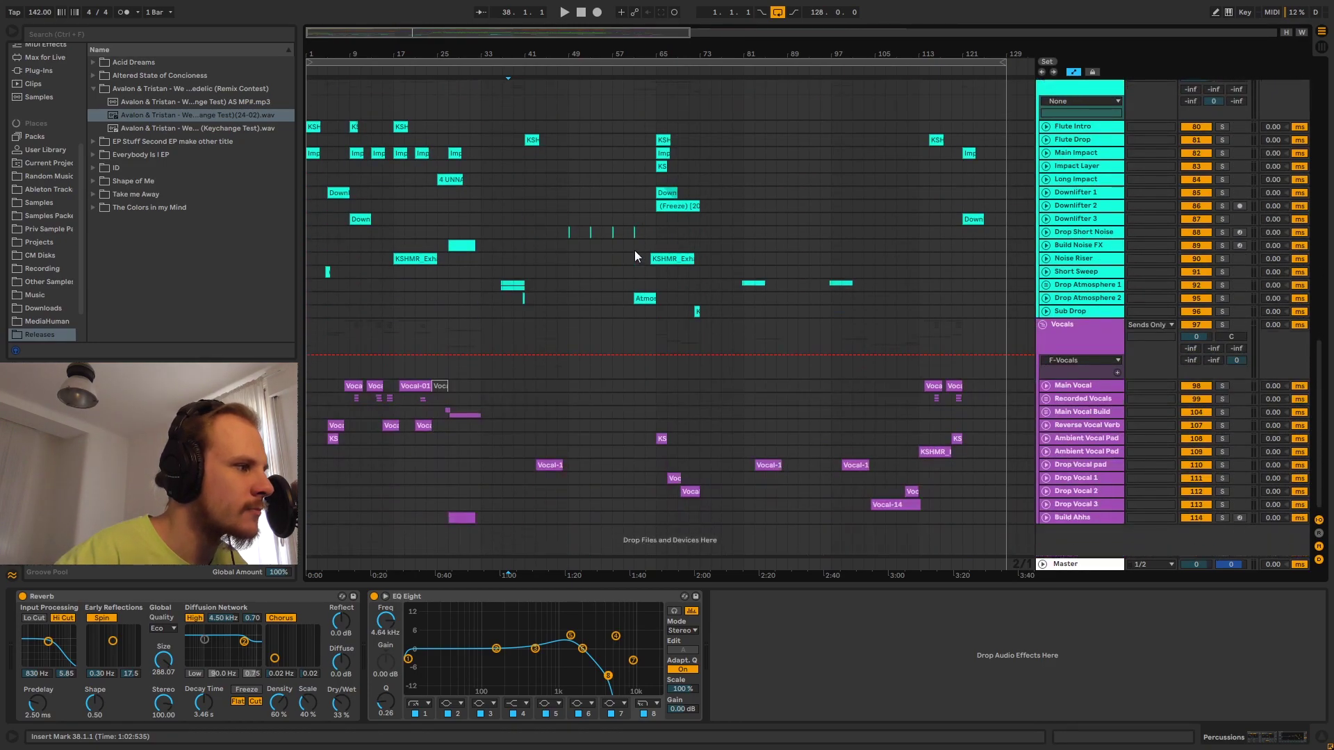
pyautogui.scroll(3, 619, 256)
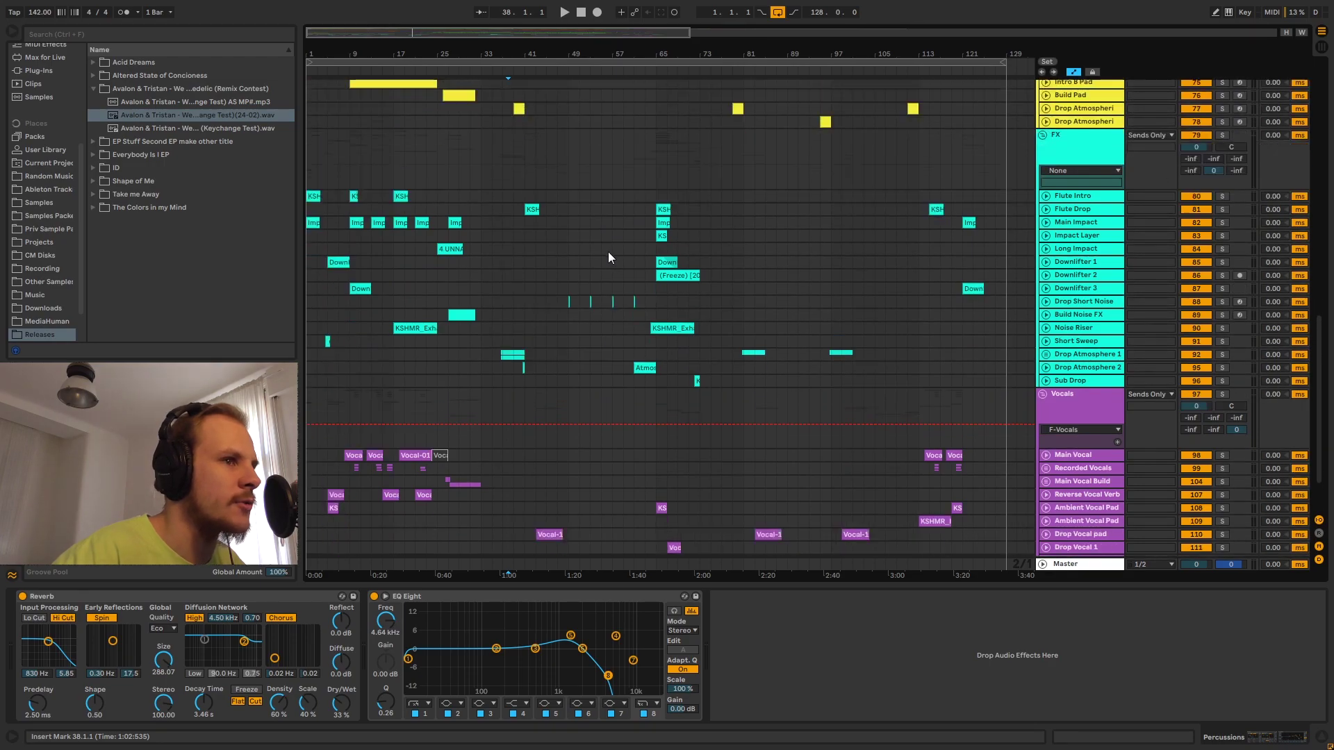
pyautogui.scroll(-2, 608, 252)
pyautogui.scroll(3, 607, 251)
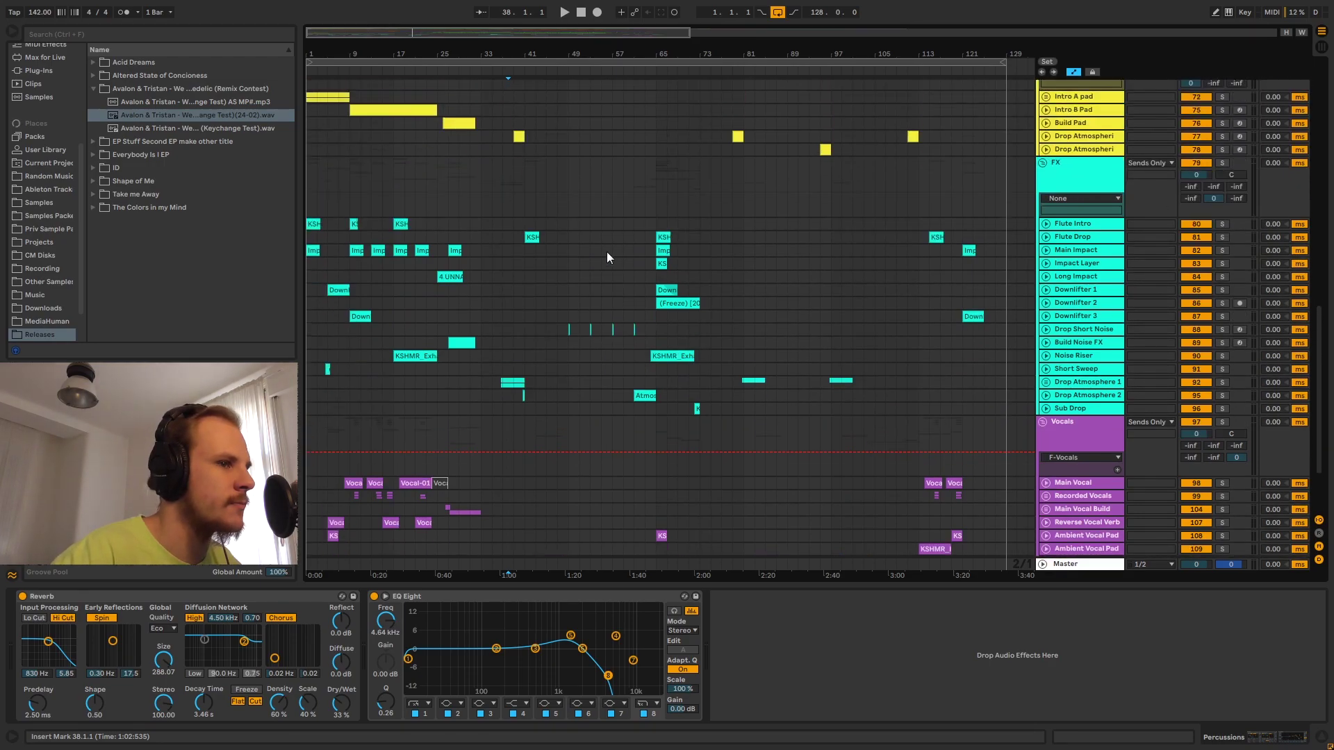
pyautogui.scroll(-2, 607, 252)
pyautogui.scroll(9, 976, 361)
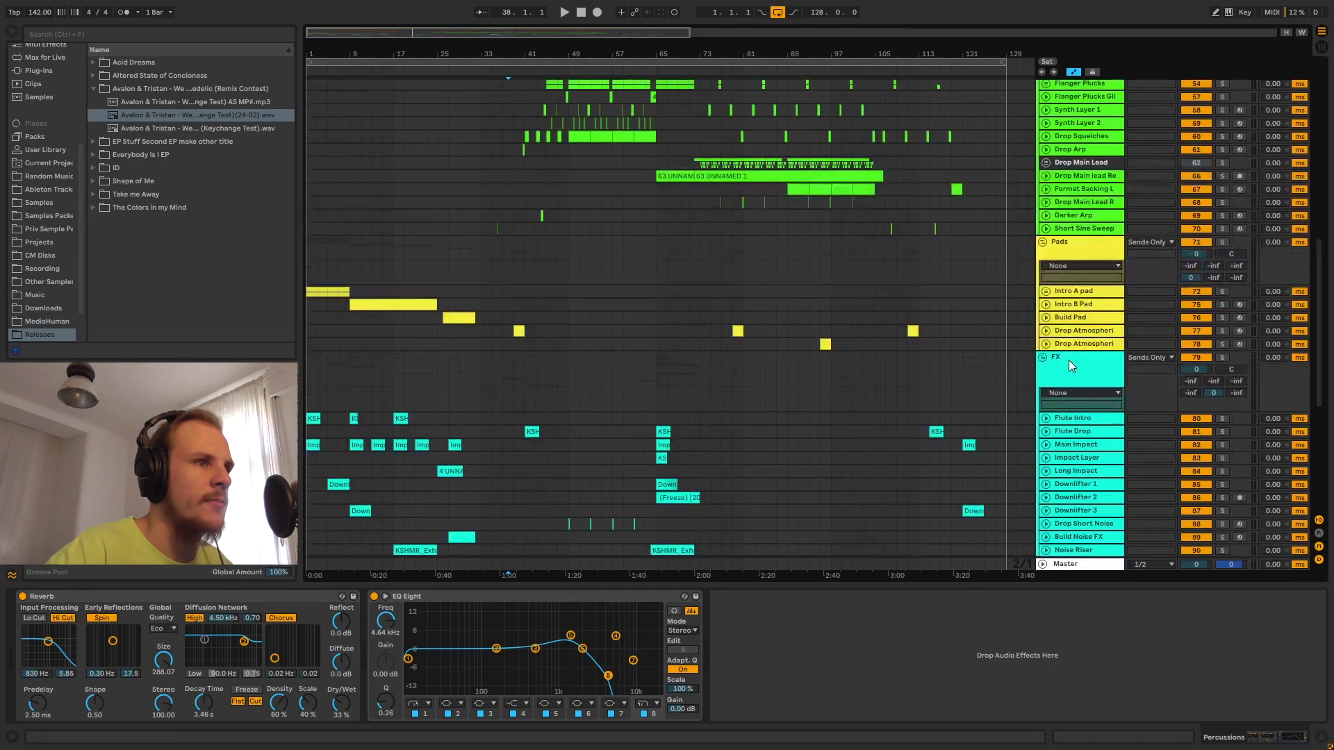
pyautogui.scroll(15, 1070, 366)
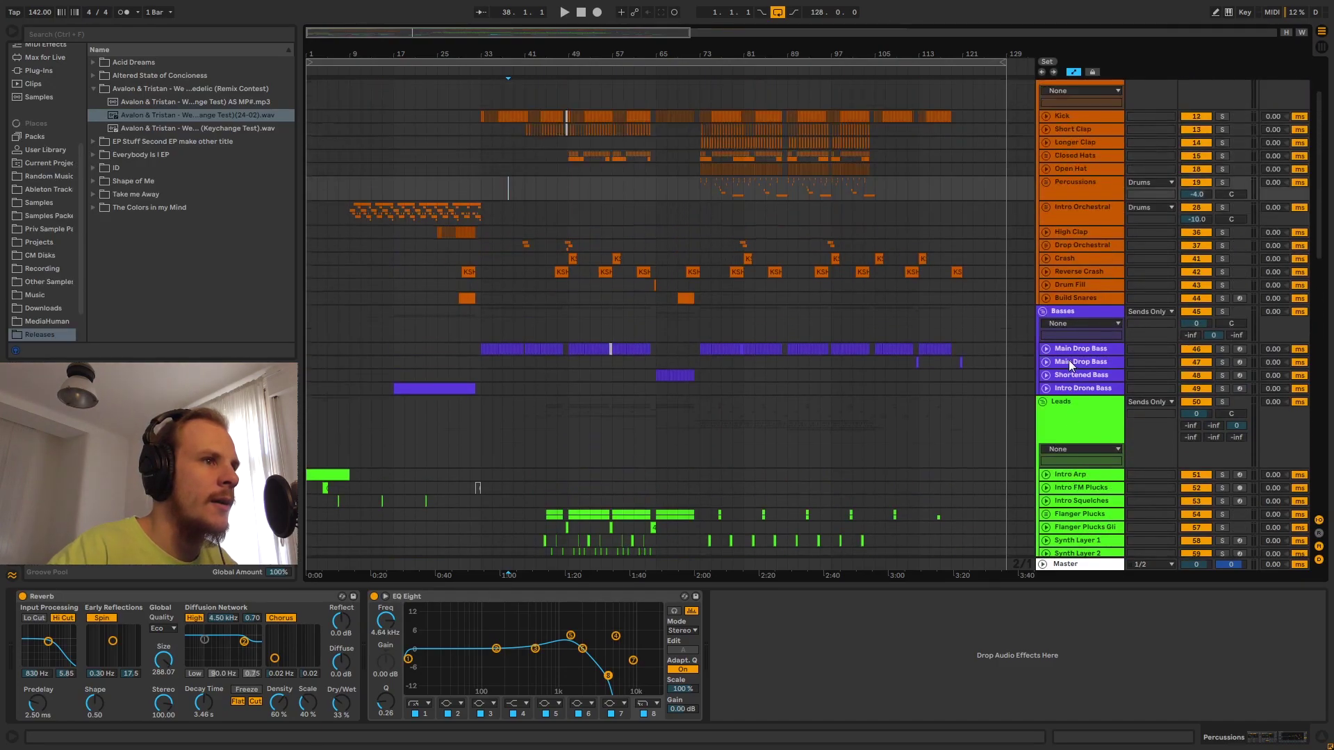
pyautogui.scroll(3, 1070, 367)
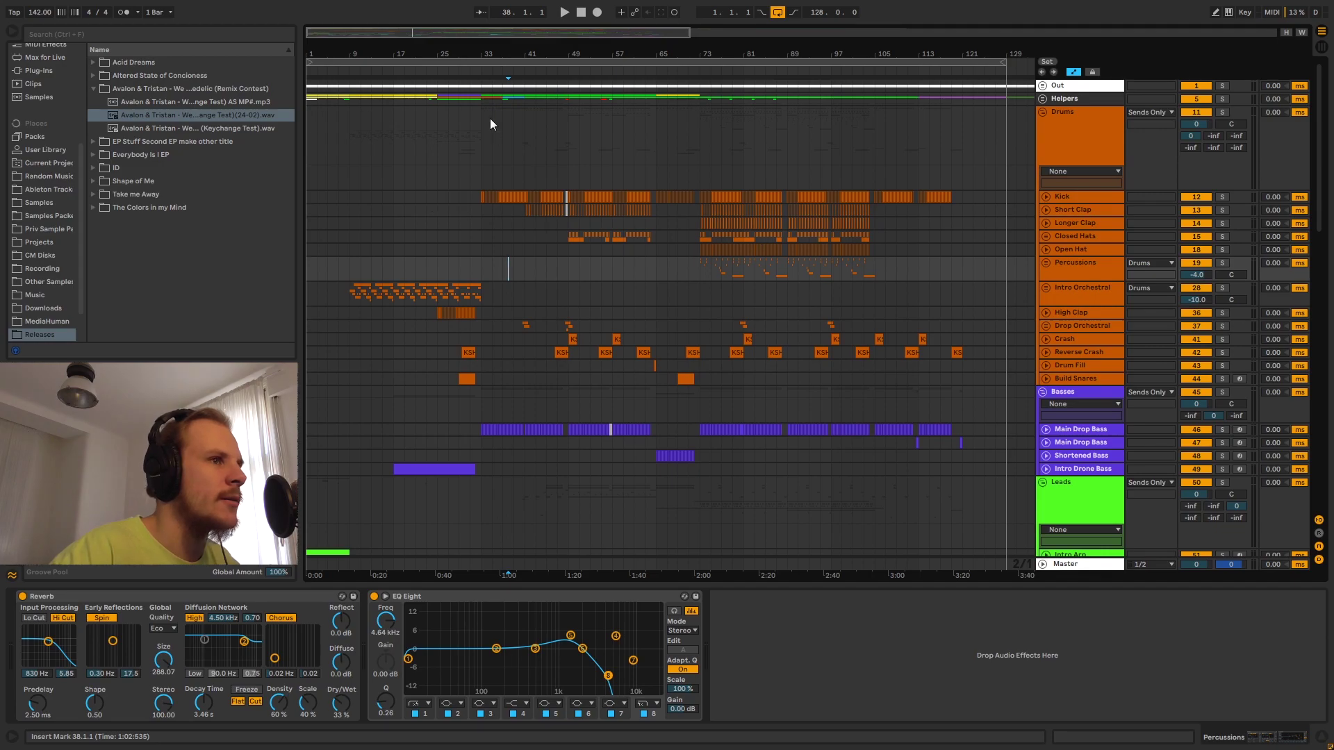
pyautogui.moveTo(830, 59); pyautogui.dragTo(611, 37)
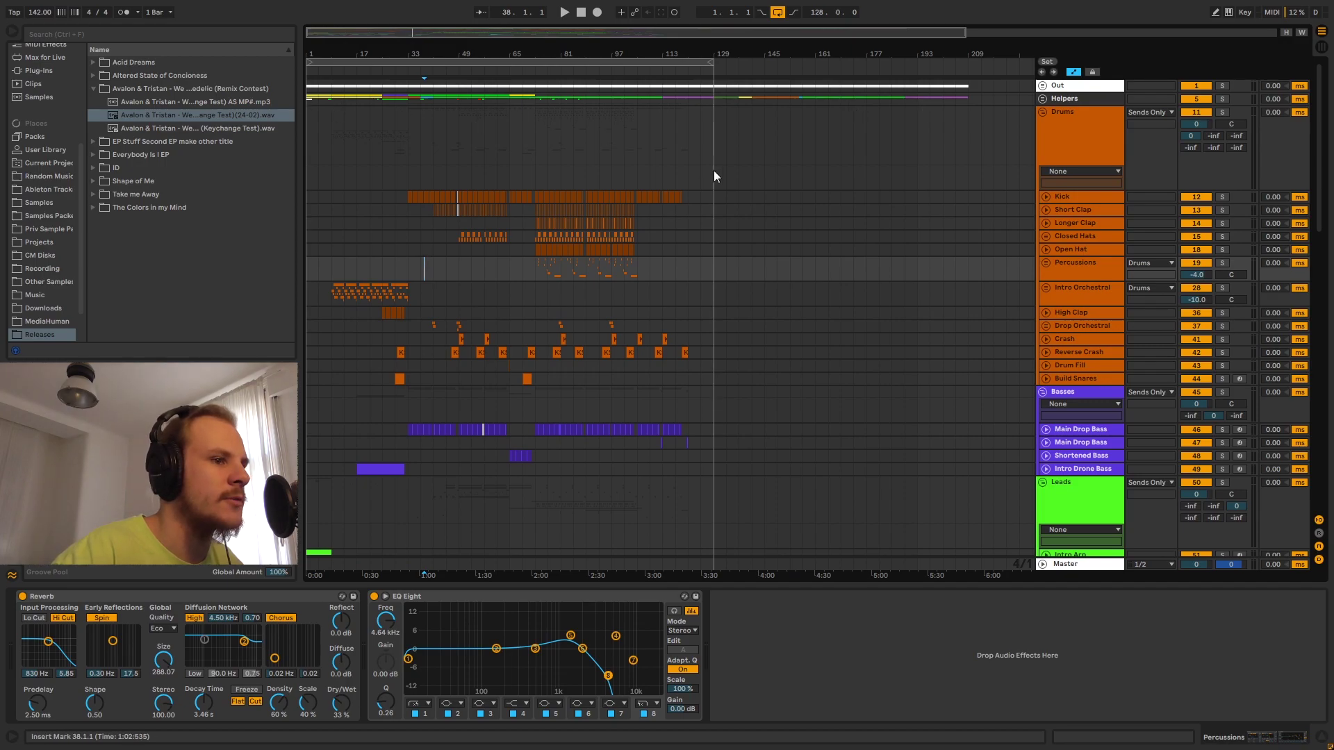
# Solo the Kick and the first Main Drop Bass track, and place the insert marker at bar 33.
pyautogui.scroll(-5, 493, 191)
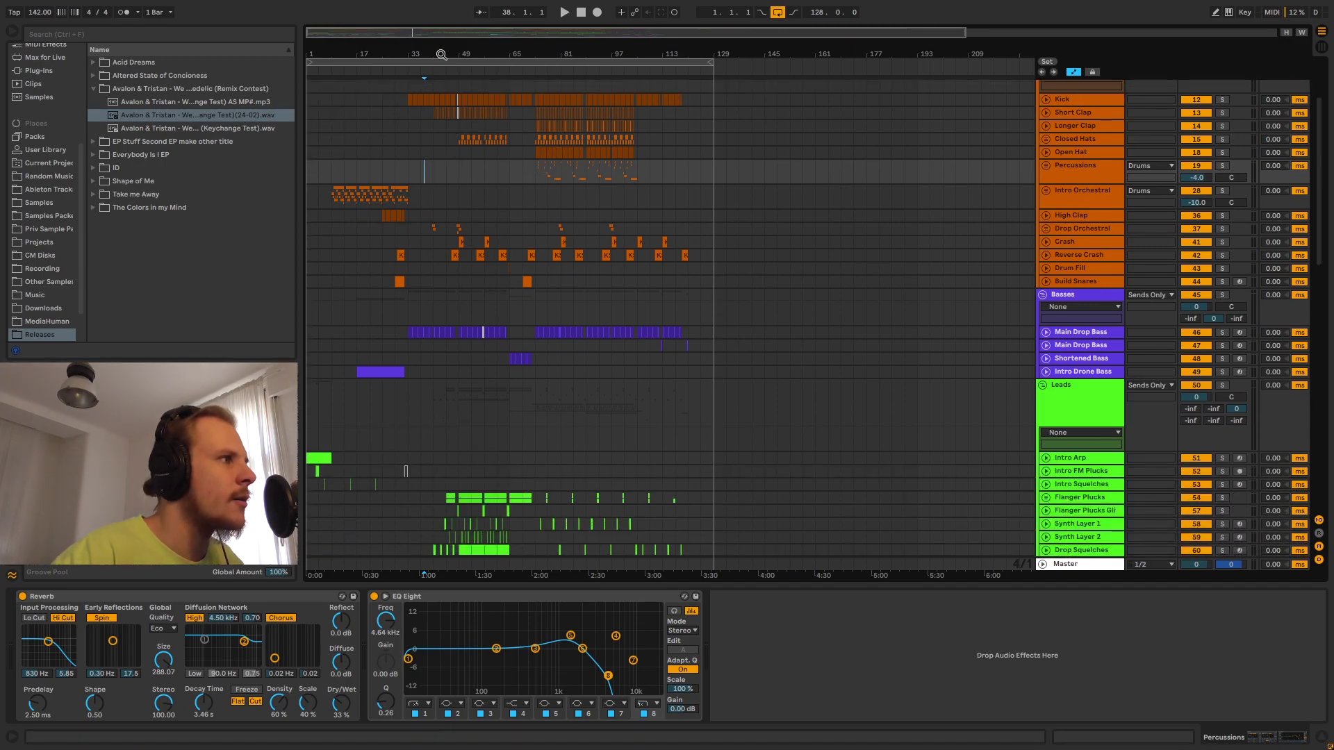
pyautogui.moveTo(423, 59); pyautogui.dragTo(710, 125)
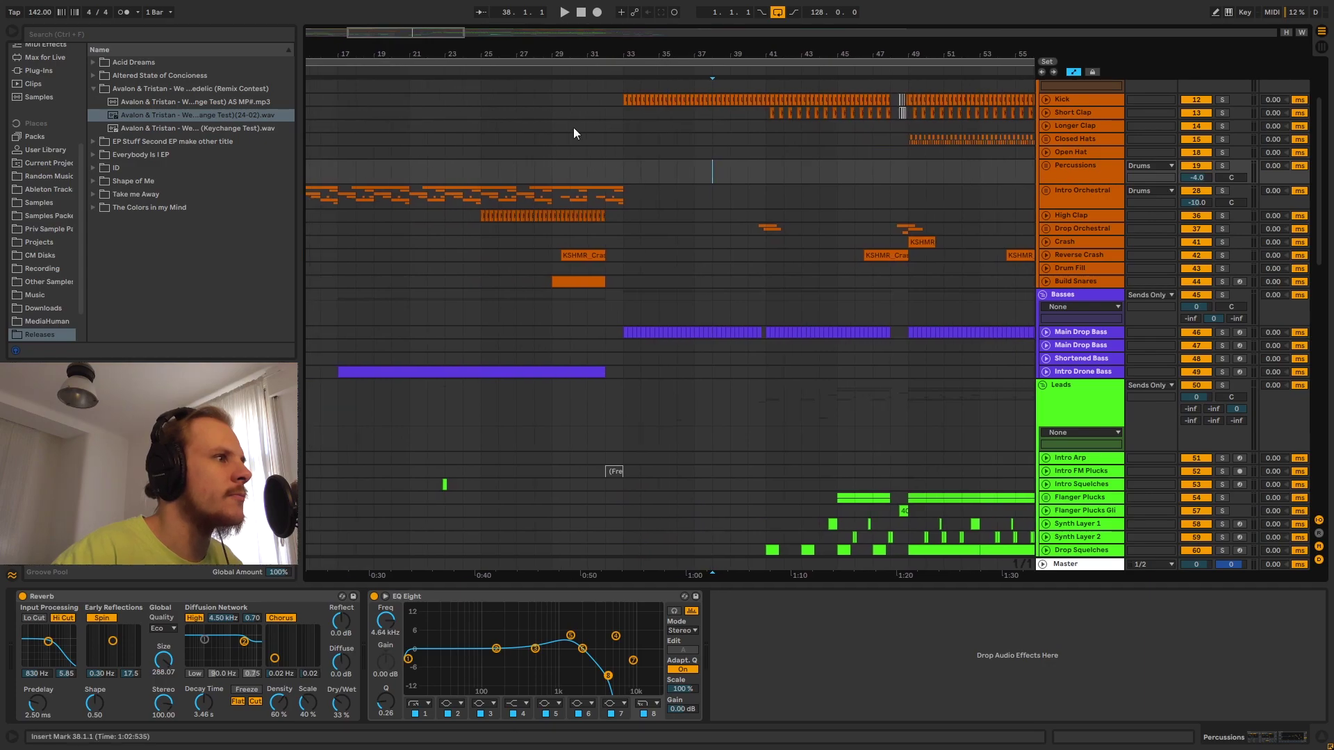
pyautogui.scroll(-4, 573, 127)
pyautogui.click(1068, 565)
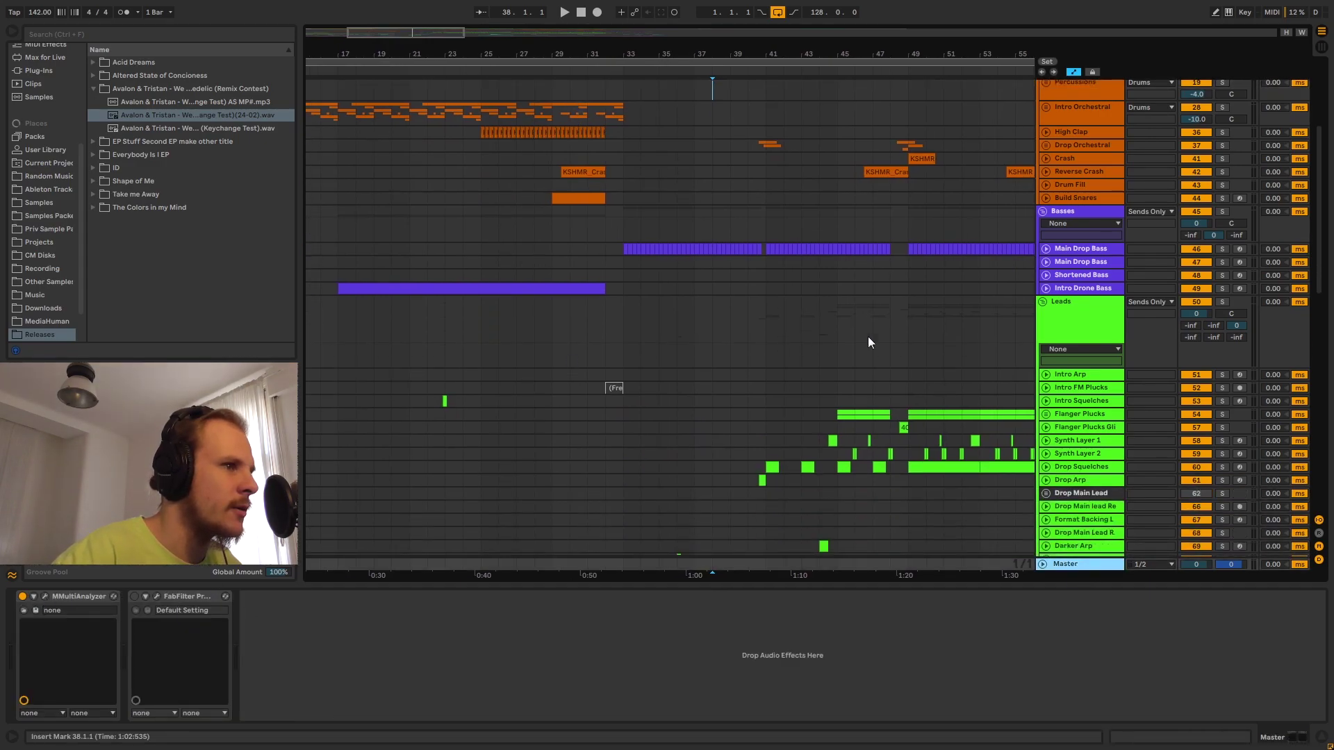
pyautogui.click(1223, 249)
pyautogui.scroll(5, 1228, 244)
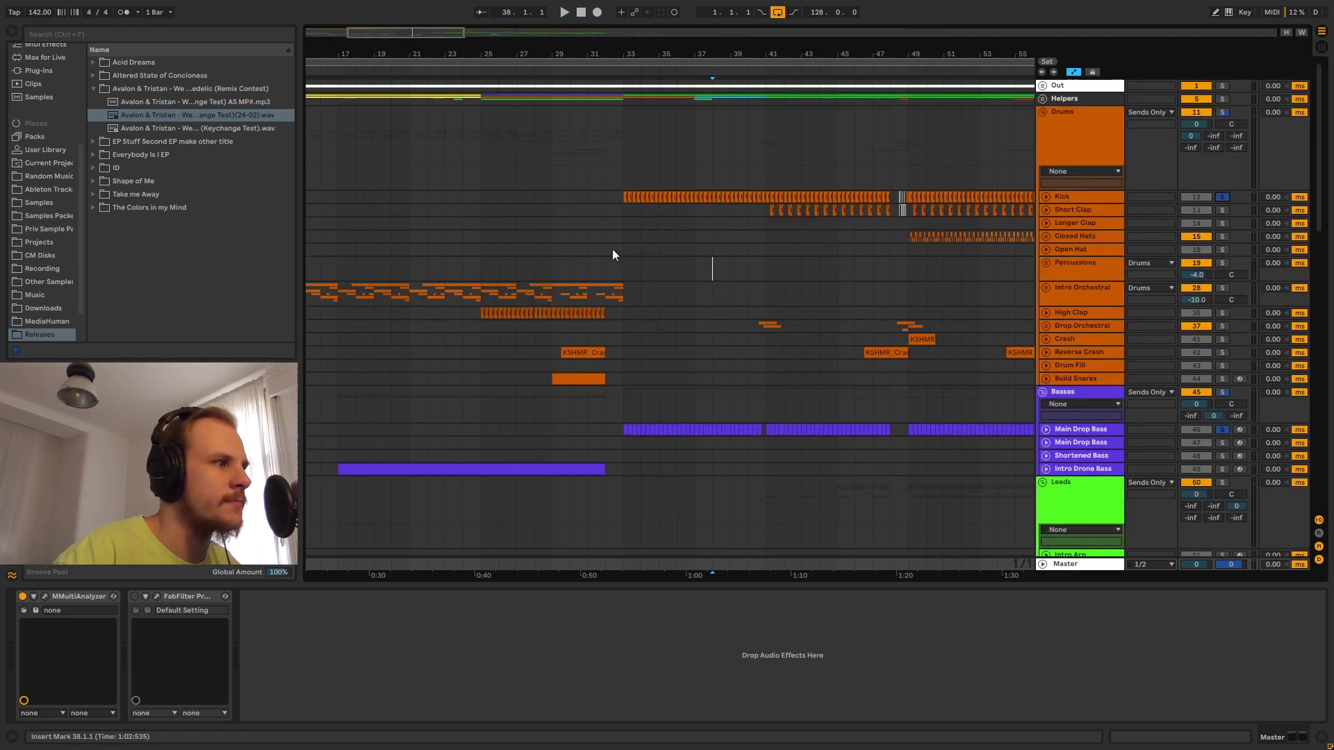
pyautogui.click(621, 249)
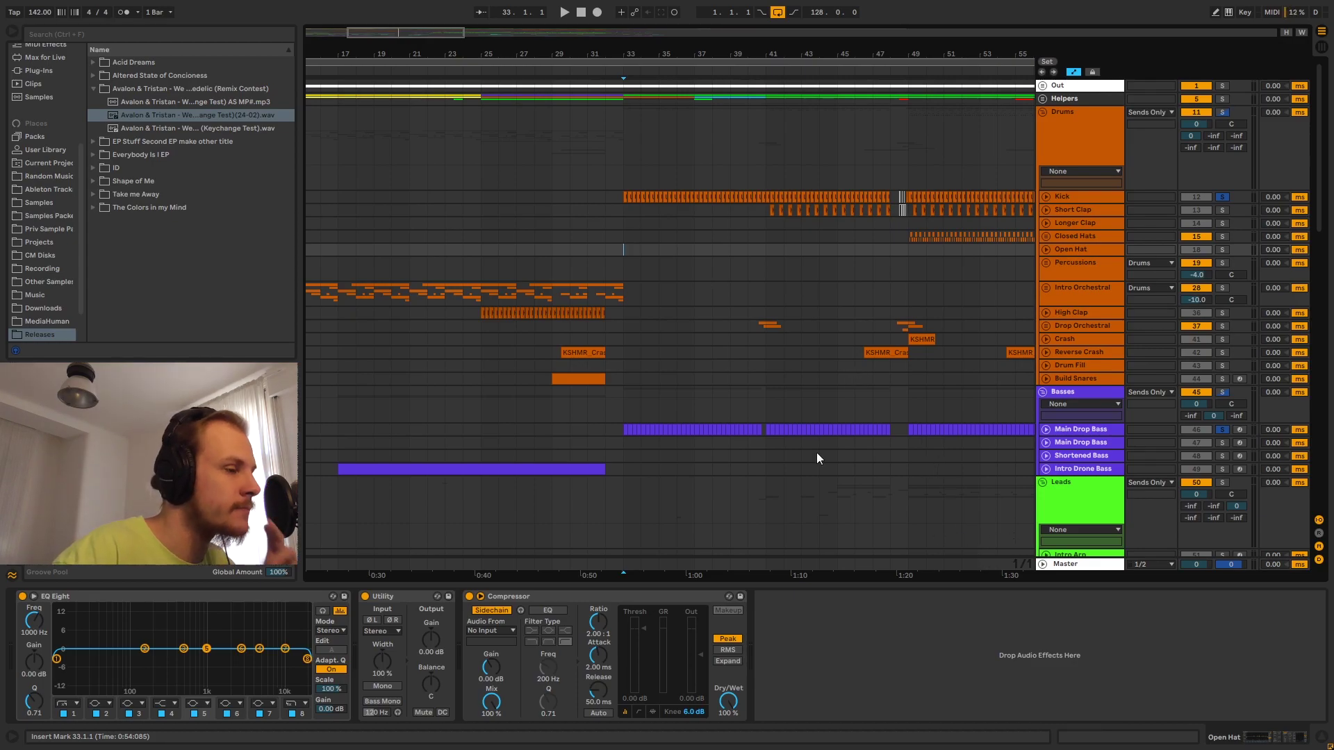
# Open MMultiAnalyzer on the Master track and hide Vocals, FX, Pads and Leads so only Drums and Bass are displayed.
pyautogui.click(1089, 567)
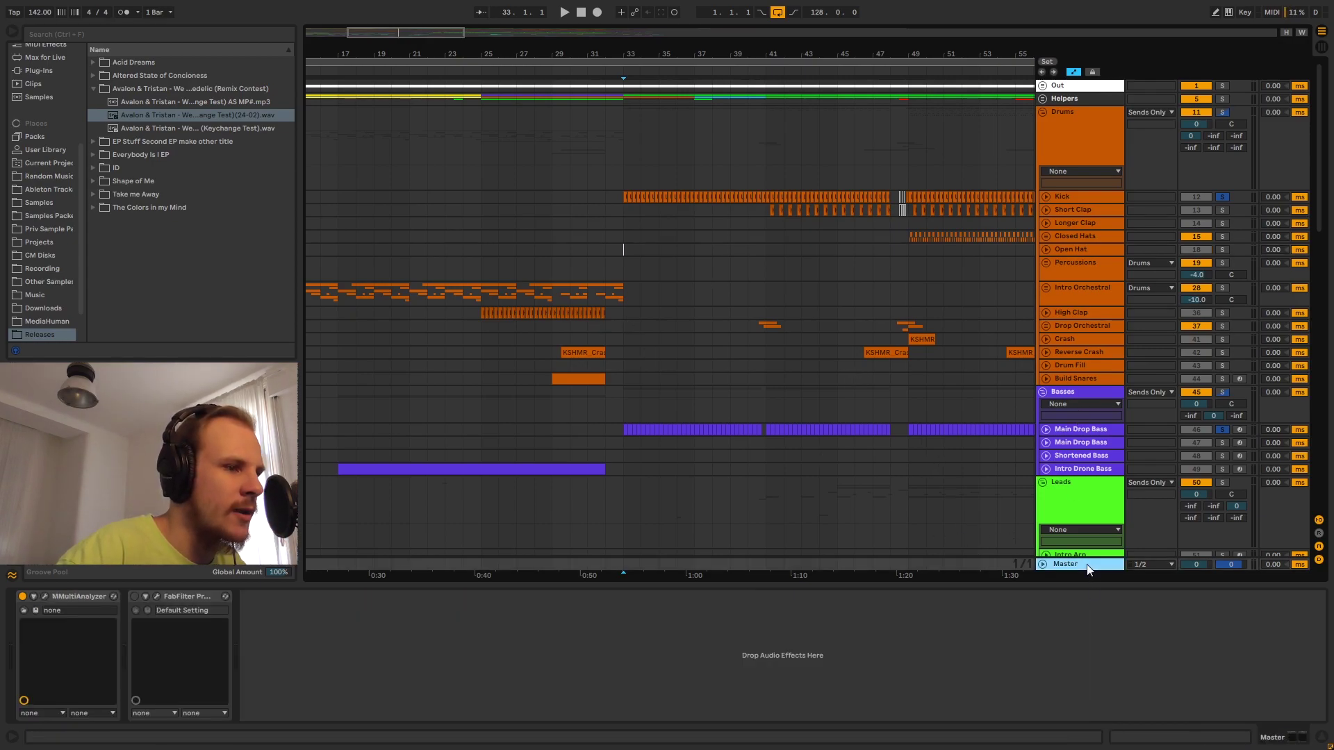
pyautogui.click(44, 597)
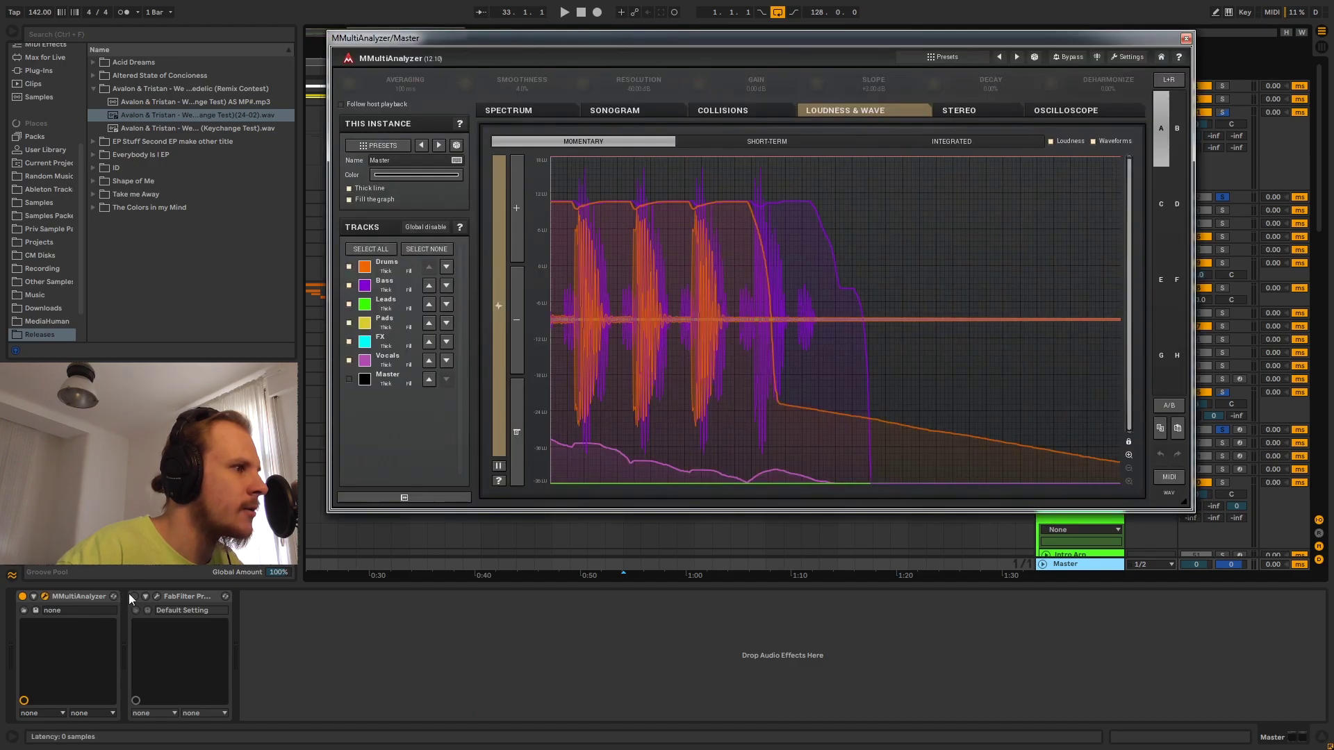
pyautogui.click(349, 359)
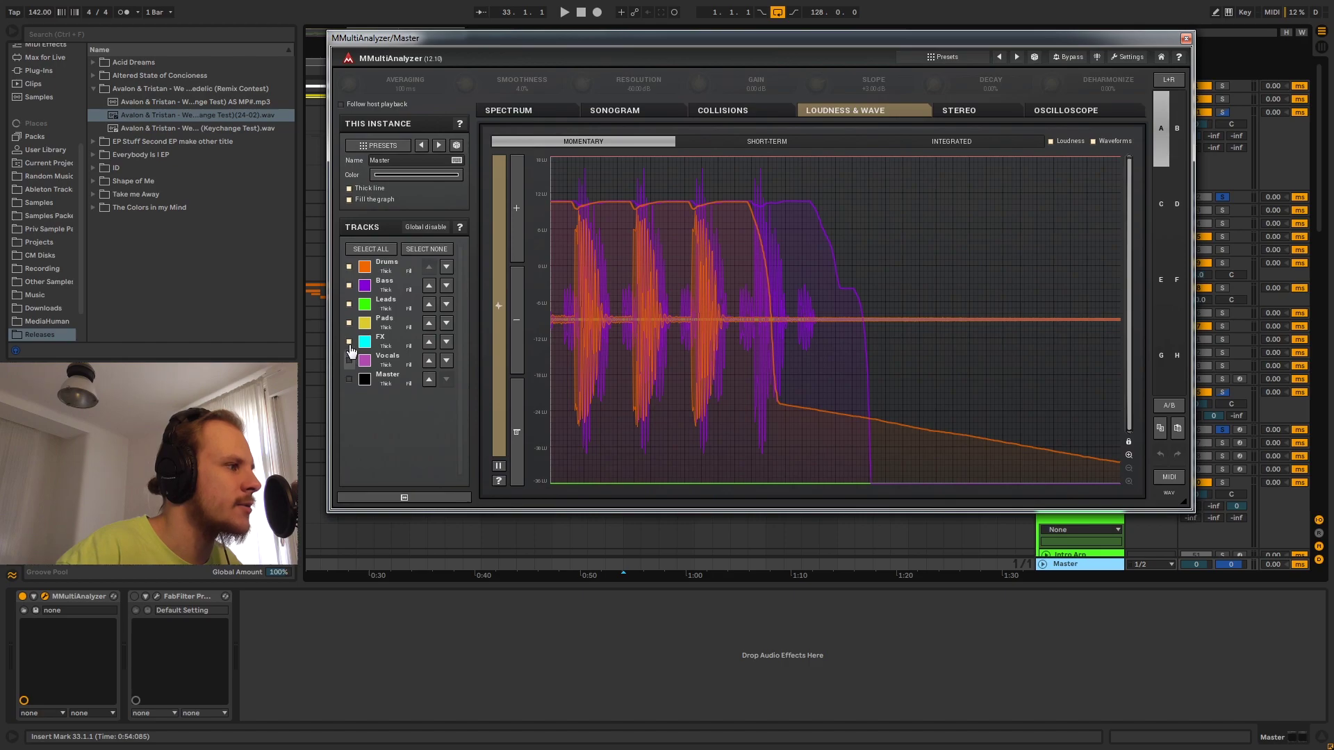
pyautogui.click(349, 303)
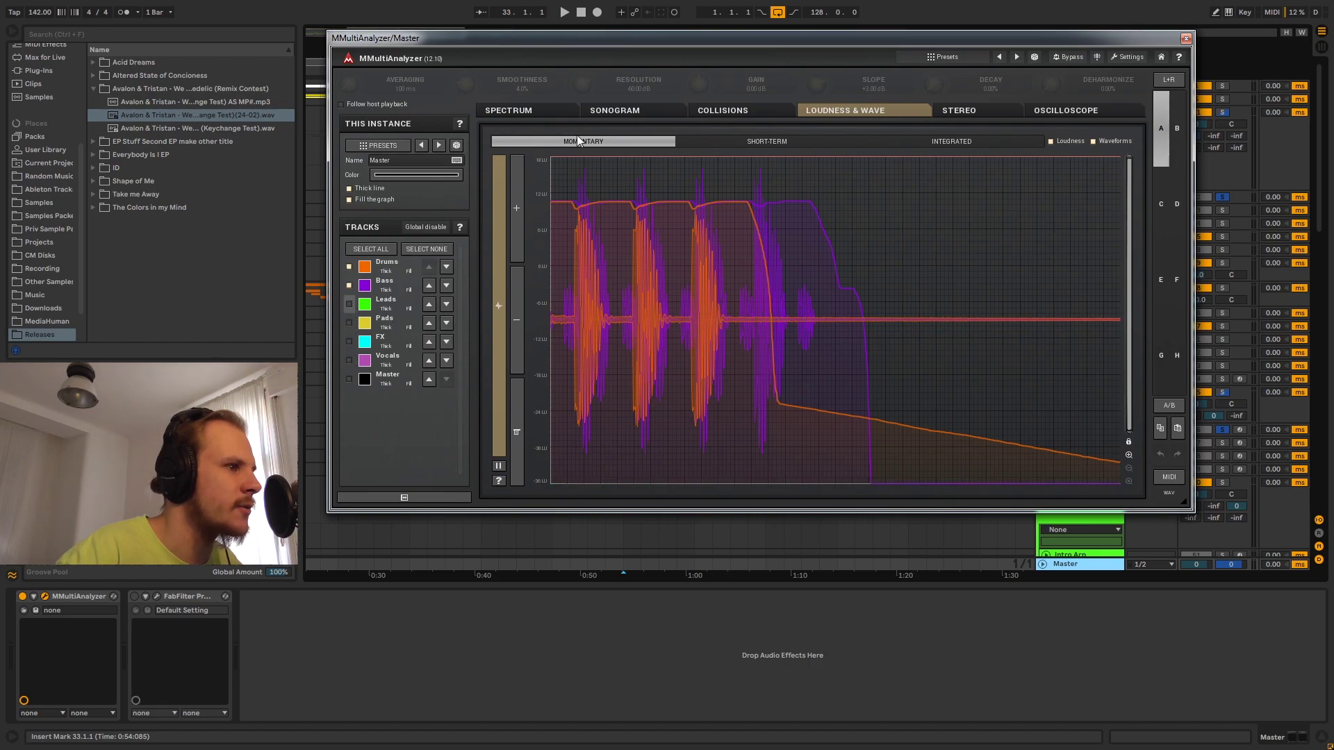
# Move the analyzer clear of the timeline and play from bar 33 to examine kick and bass in Loudness & Wave.
pyautogui.moveTo(556, 38); pyautogui.dragTo(589, 239)
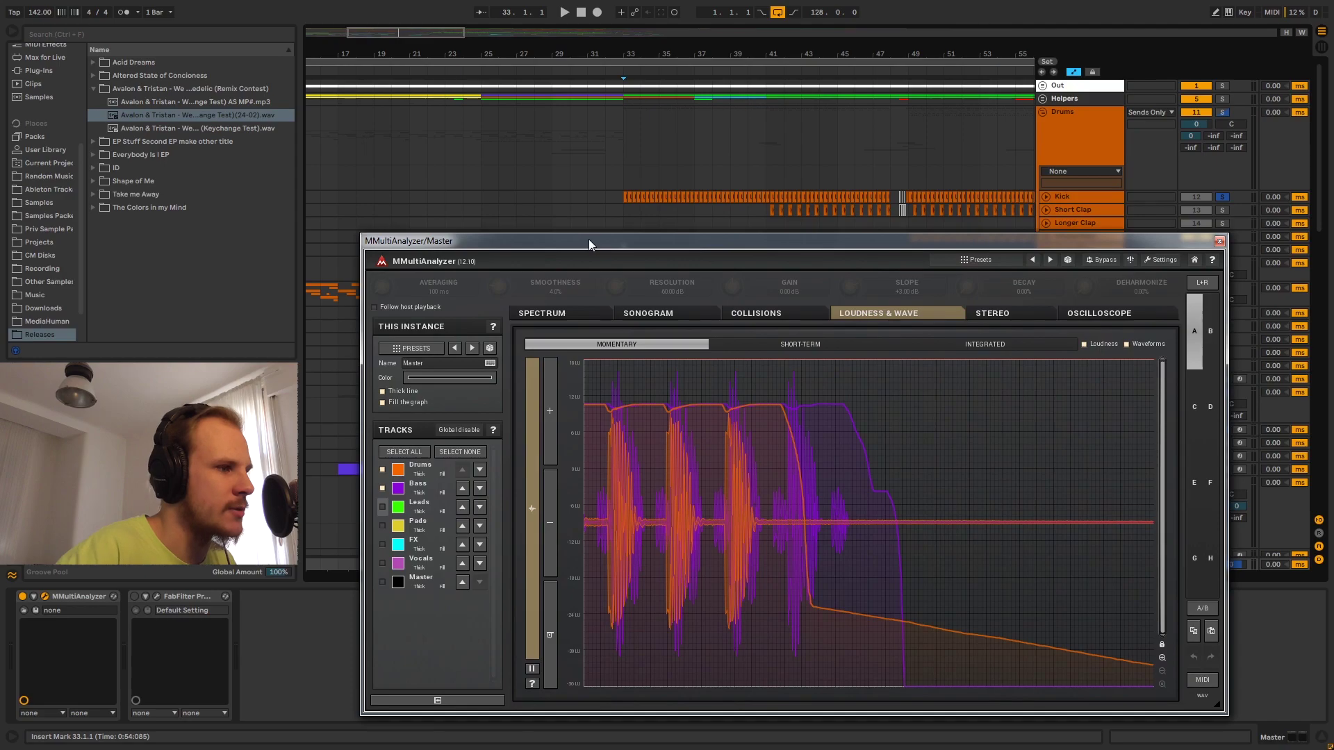
pyautogui.click(623, 165)
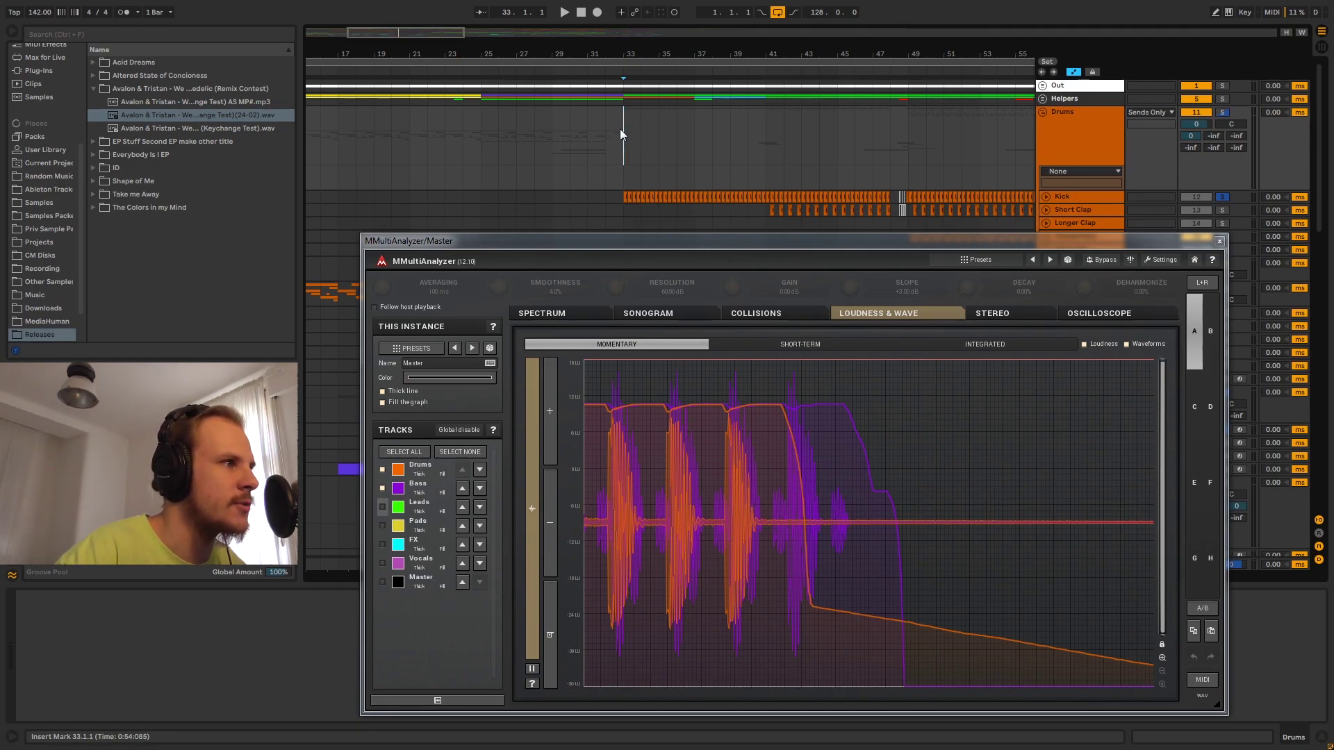
pyautogui.press('space')
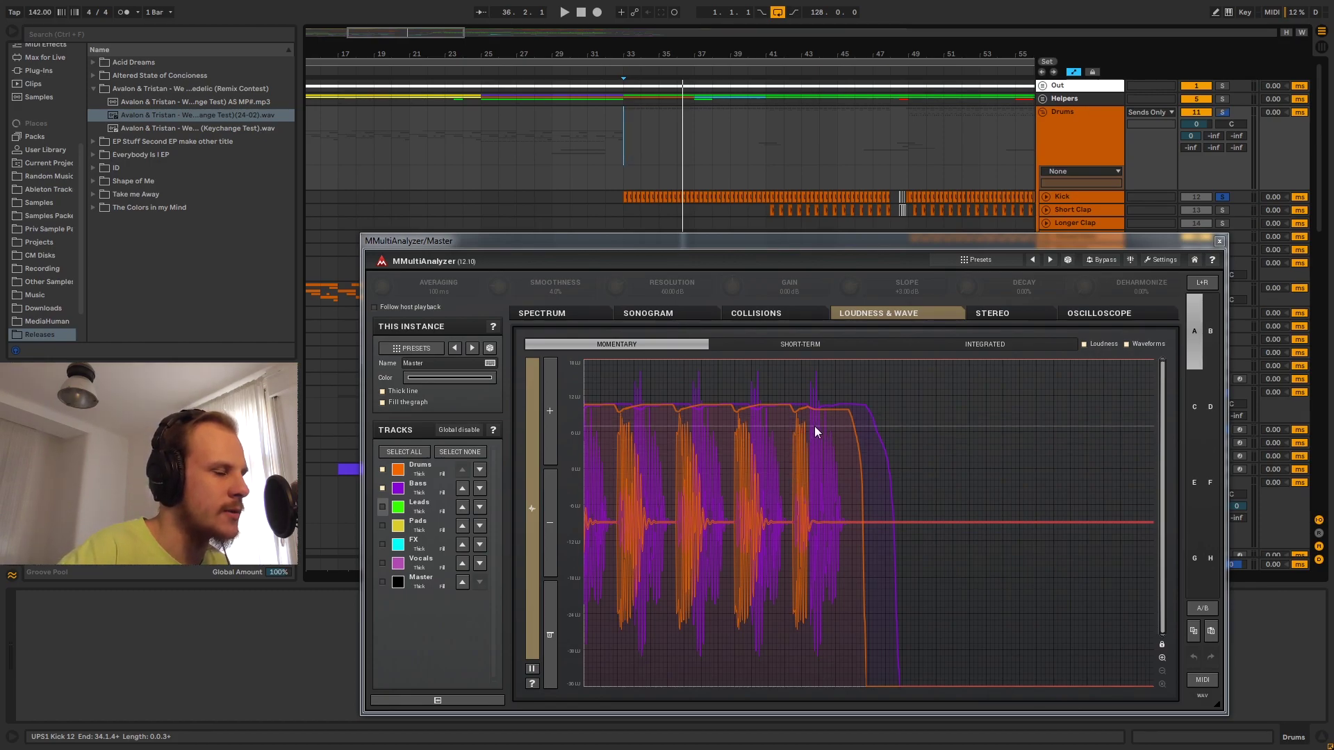
# Switch the analyzer to Sonogram and play from bar 33 to examine the kick and bass frequencies over time.
pyautogui.click(678, 315)
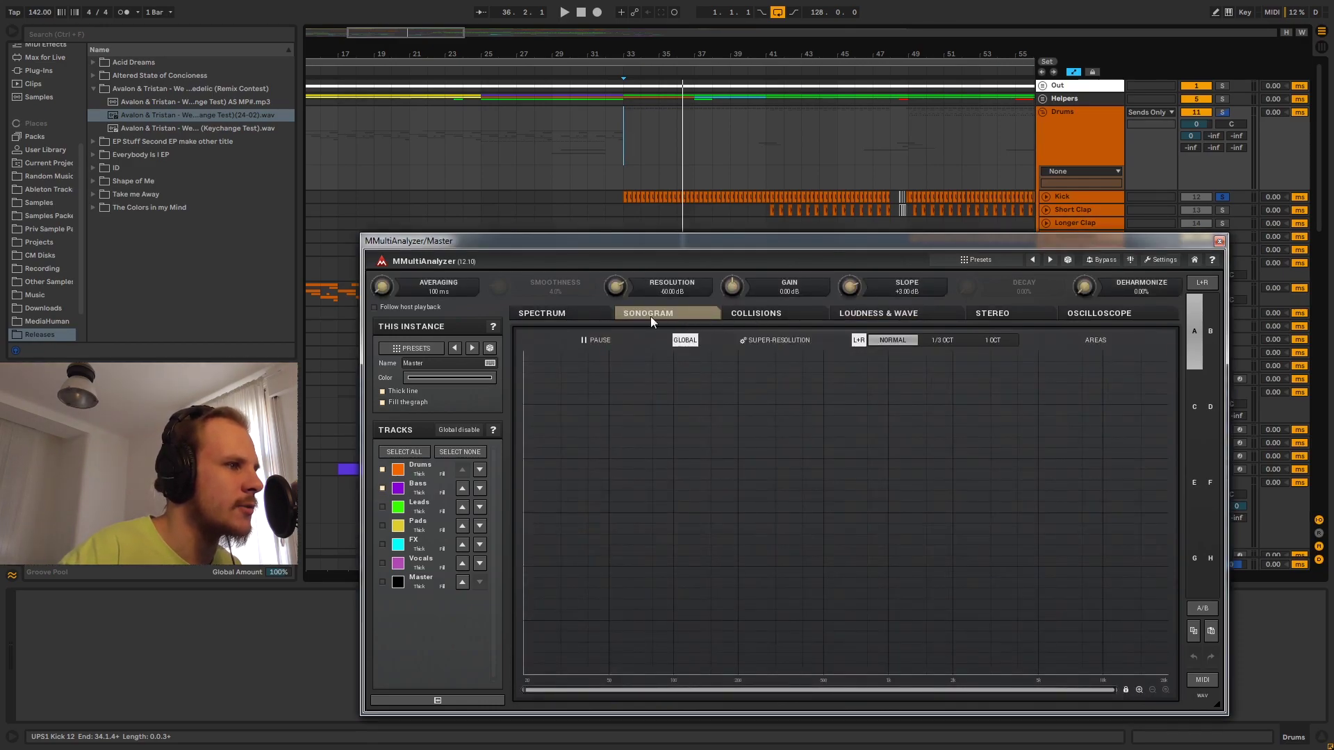
pyautogui.click(622, 143)
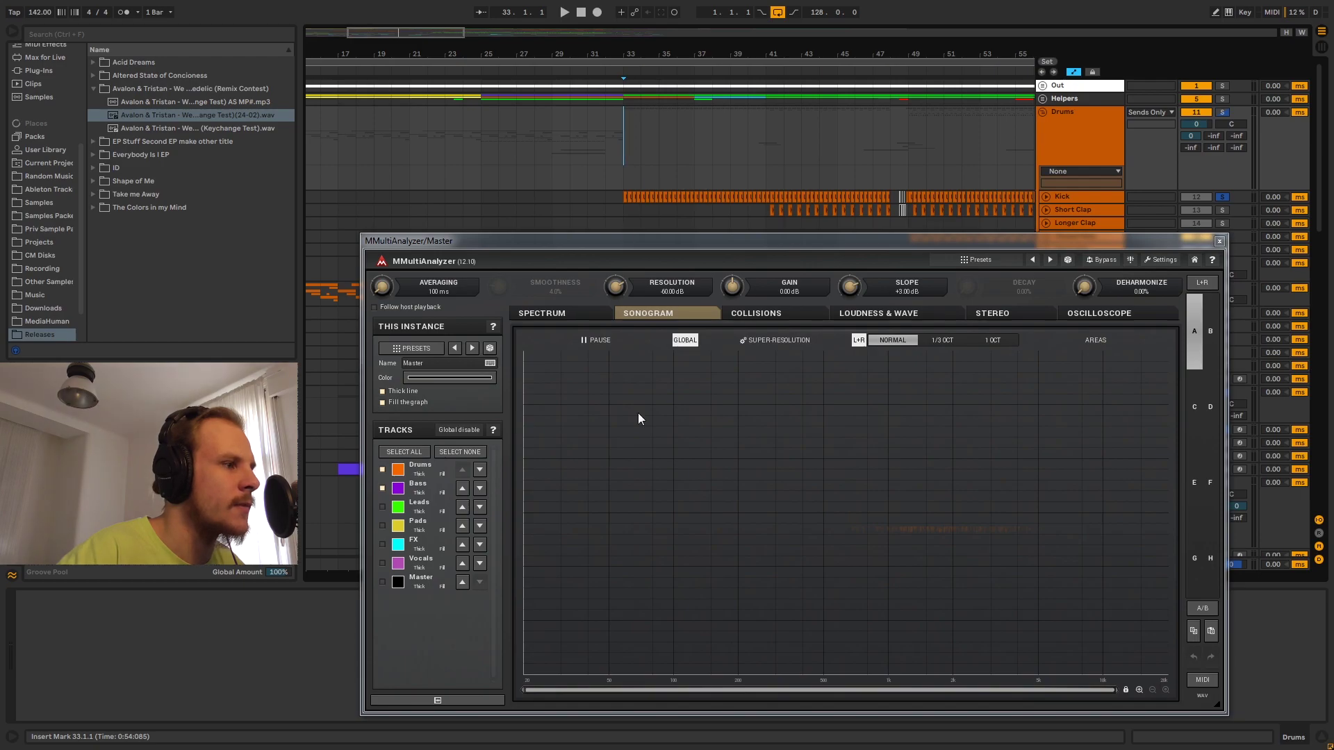
pyautogui.press('space')
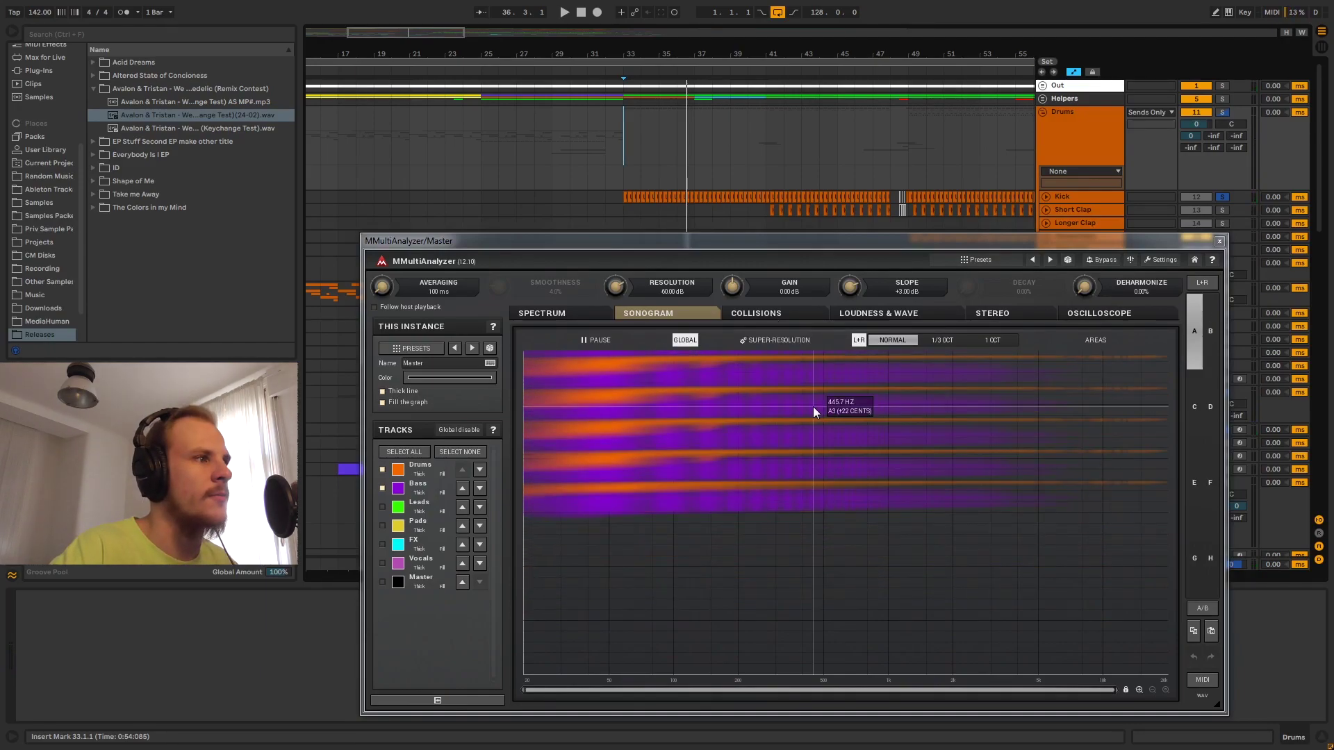
# Examine the kick and bass overlap in the Collisions view during playback, and close the analyzer.
pyautogui.click(773, 314)
pyautogui.press('space')
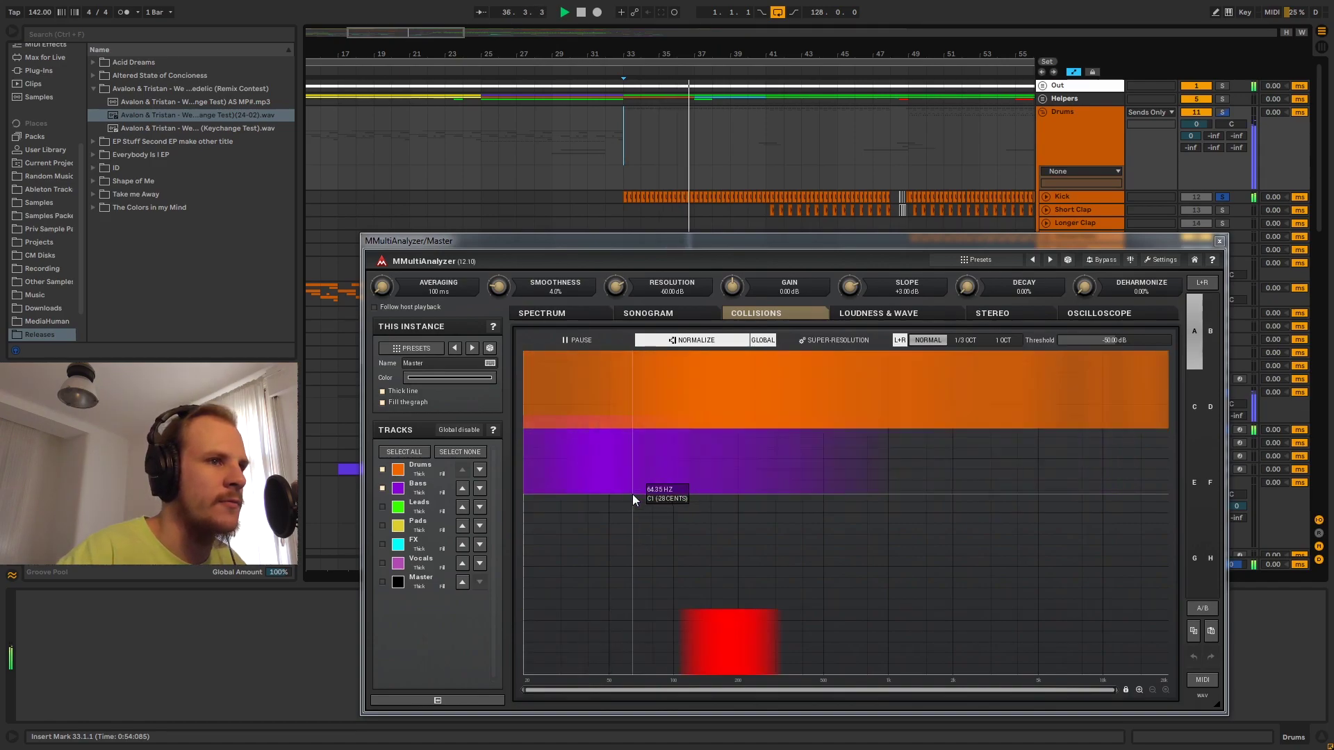
pyautogui.press('space')
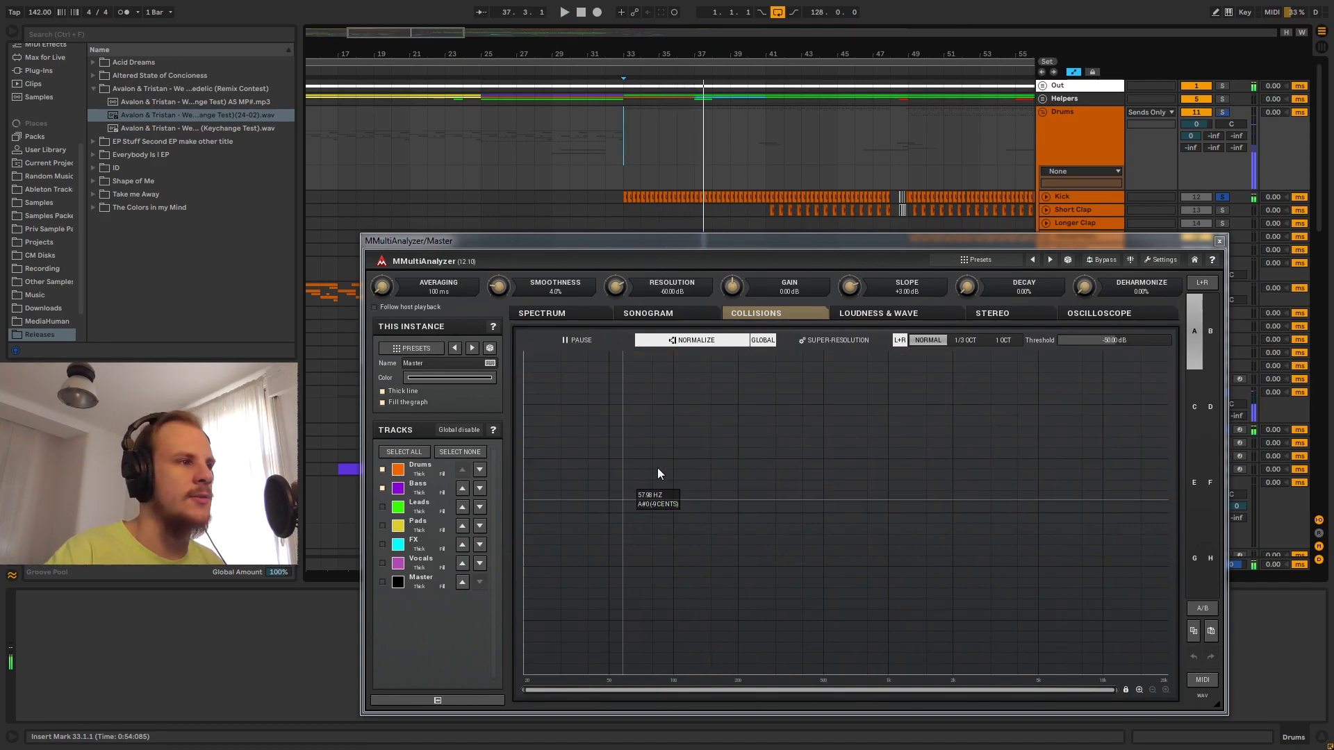
pyautogui.click(1218, 241)
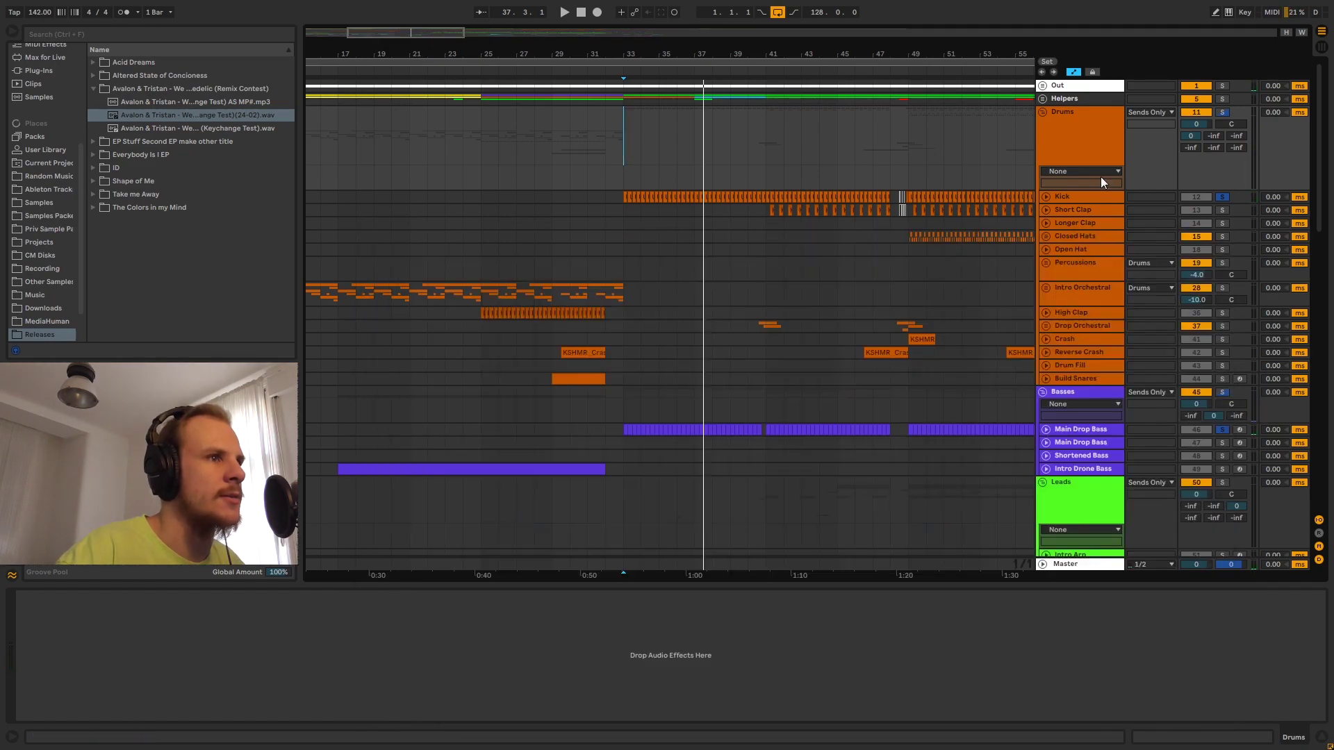
# Expand the Helpers and Out groups, show the whole arrangement, and select the Refrence Track.
pyautogui.click(1077, 123)
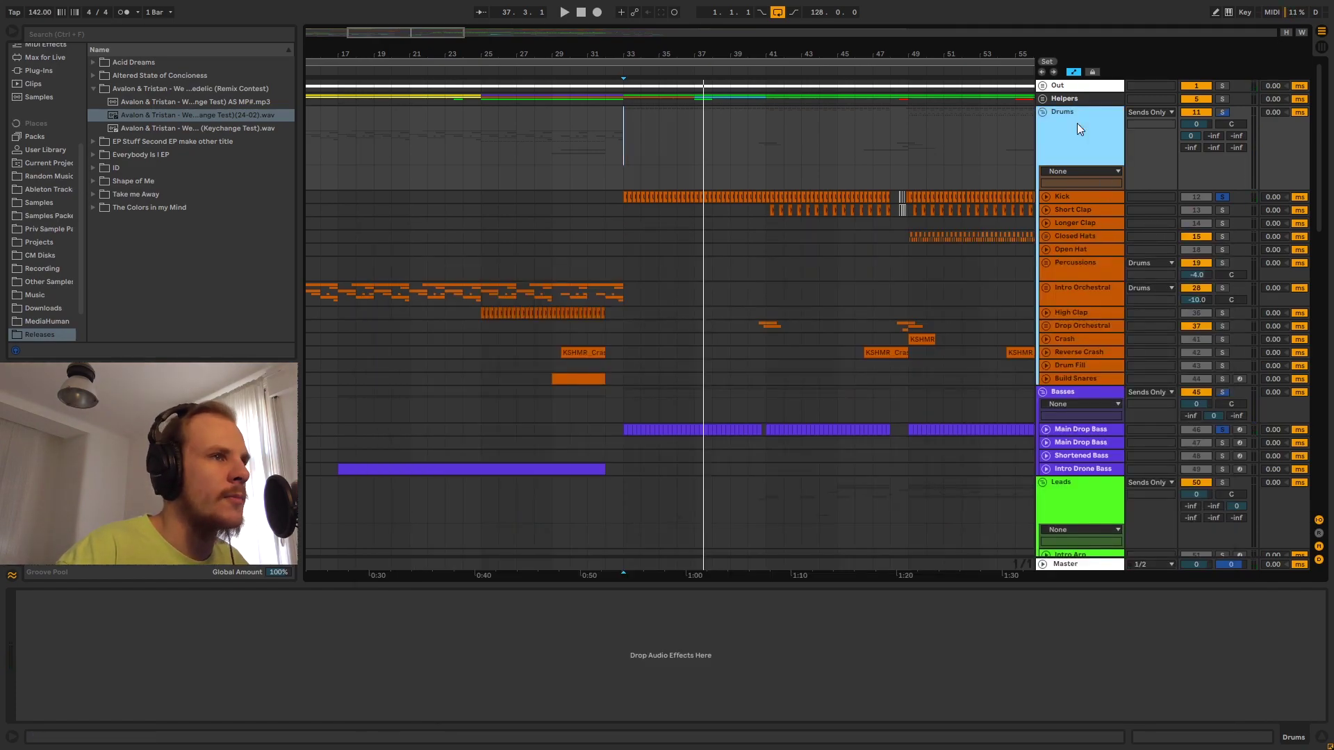
pyautogui.click(1042, 99)
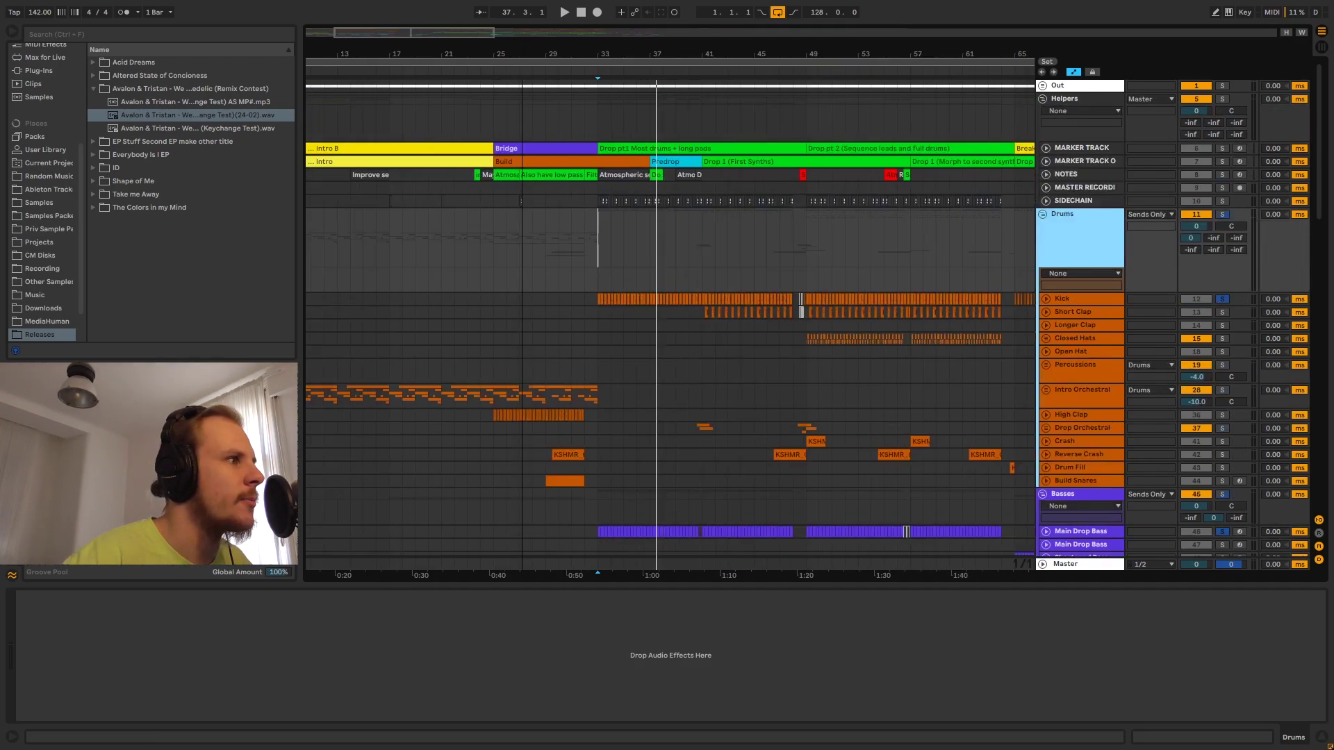
pyautogui.moveTo(449, 54); pyautogui.dragTo(396, 46)
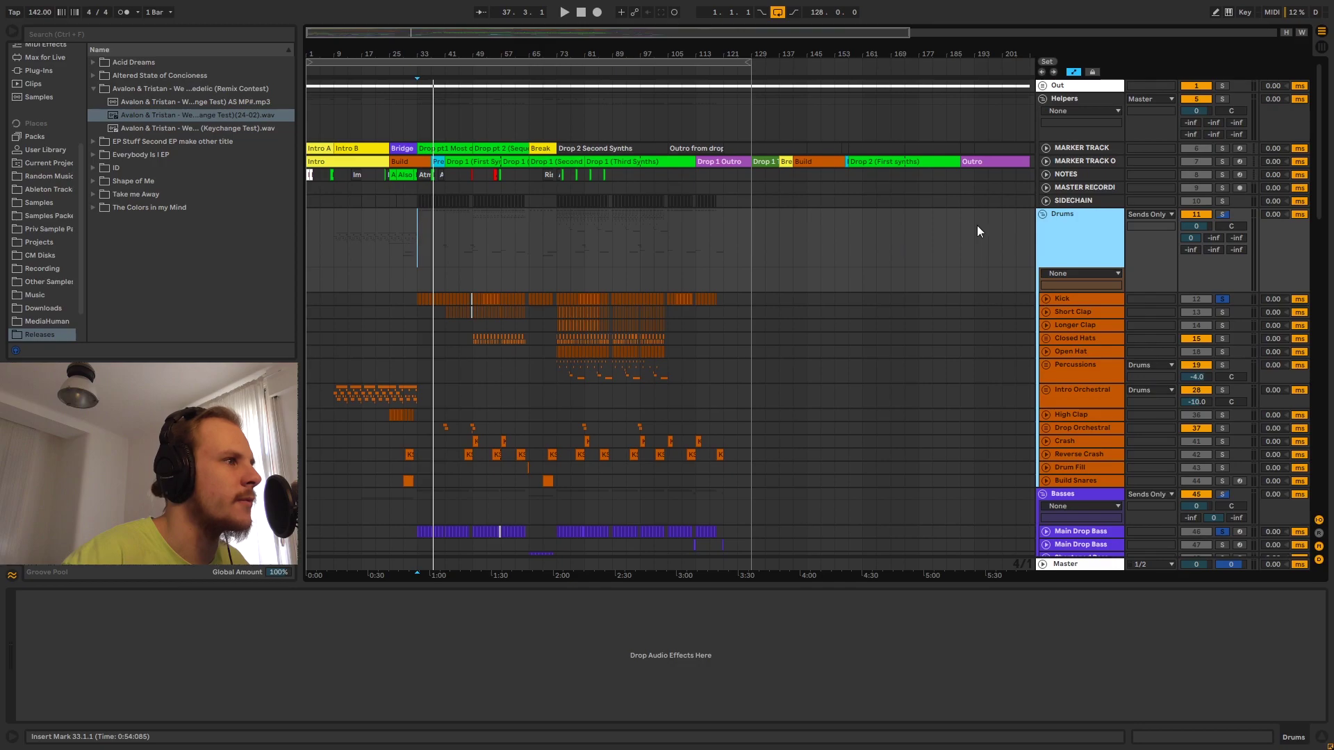
pyautogui.click(1043, 86)
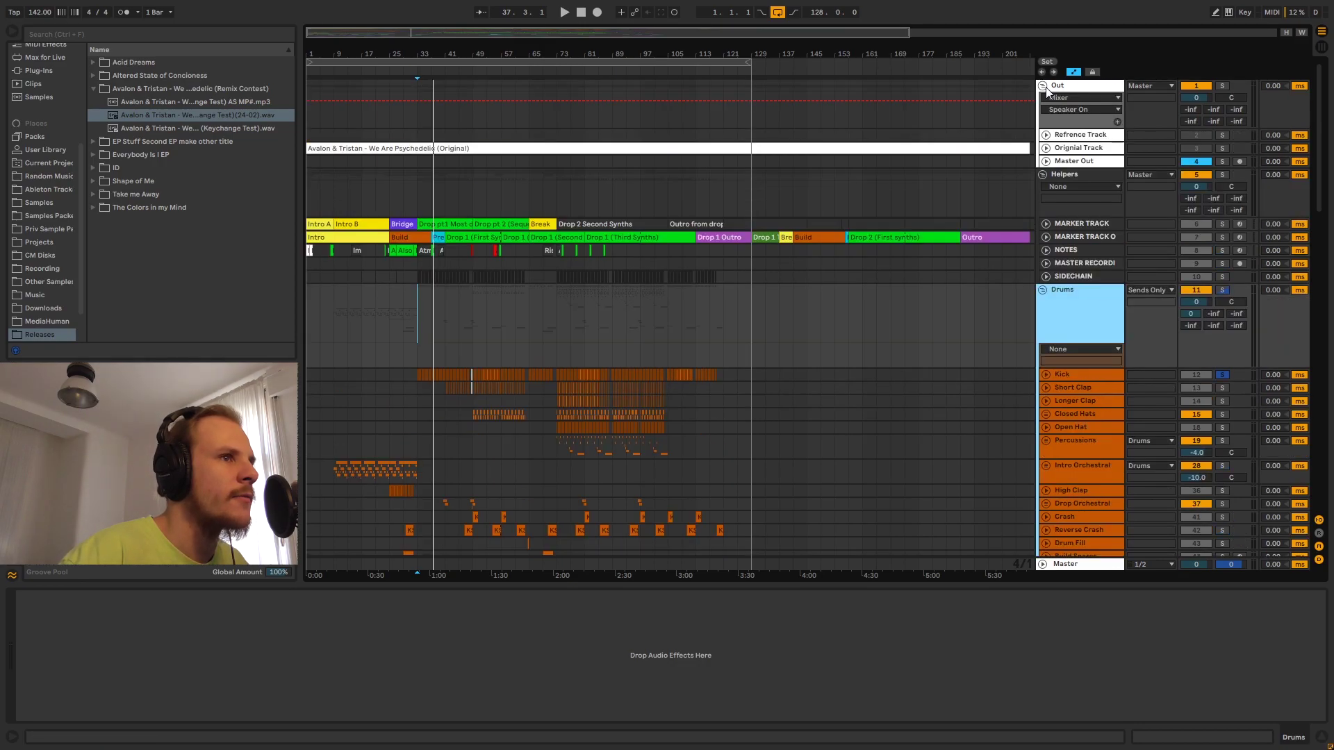
pyautogui.click(1076, 135)
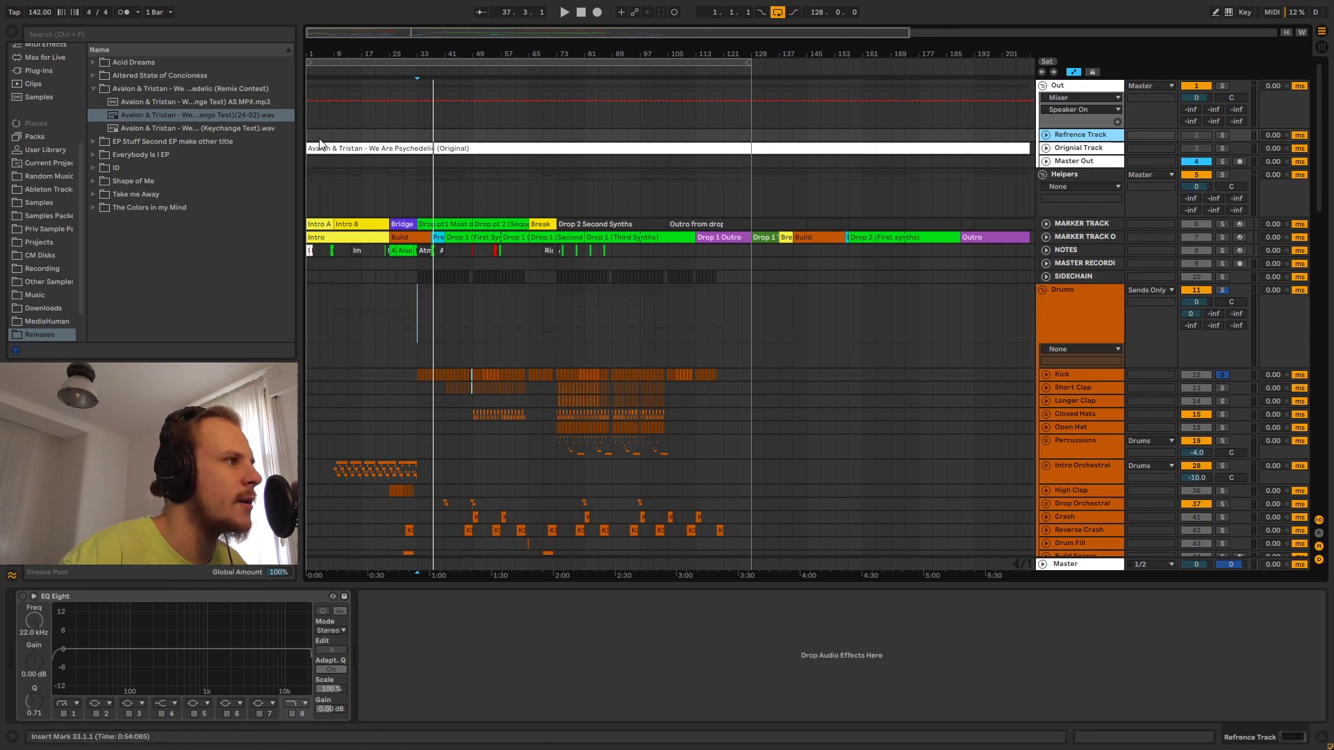
# Highlight bars 1 to 153 of the empty Refrence Track lane and place the insert marker at bar 157.
pyautogui.moveTo(311, 137); pyautogui.dragTo(463, 137)
pyautogui.click(469, 136)
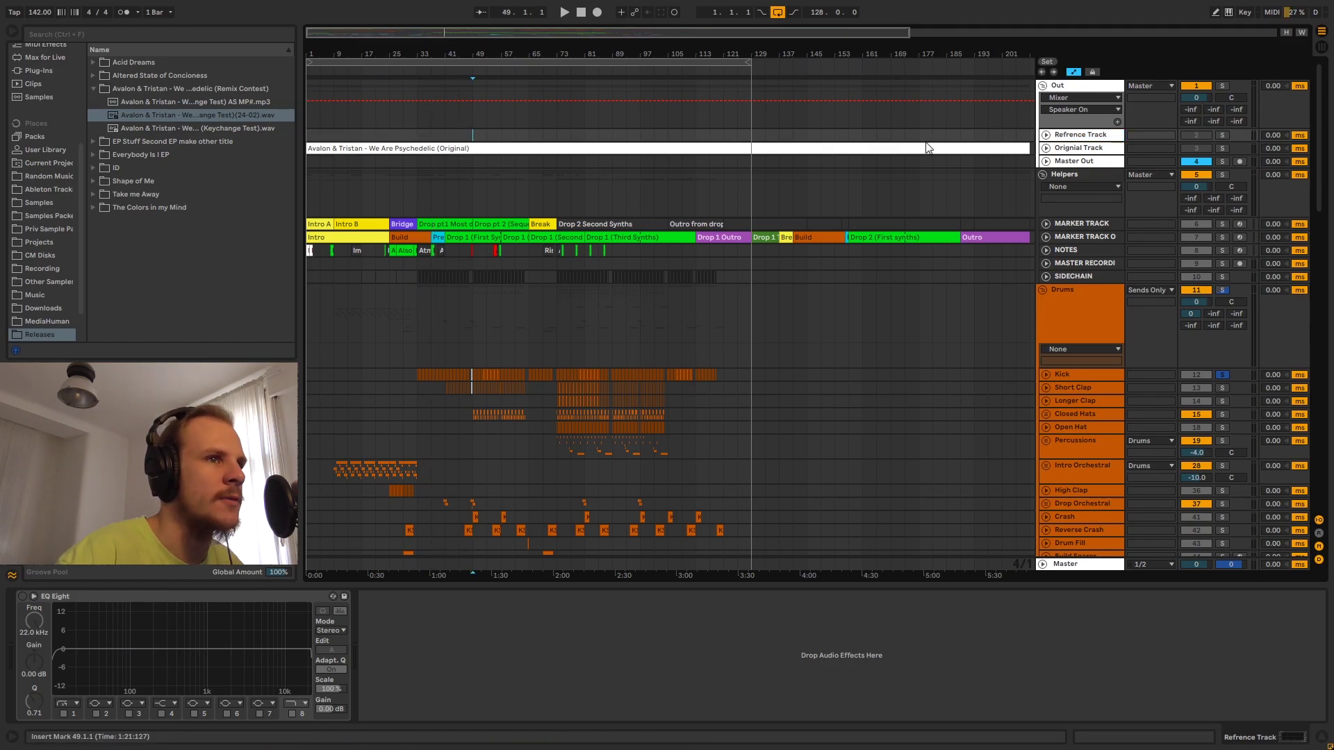
pyautogui.click(314, 137)
pyautogui.moveTo(314, 137); pyautogui.dragTo(834, 140)
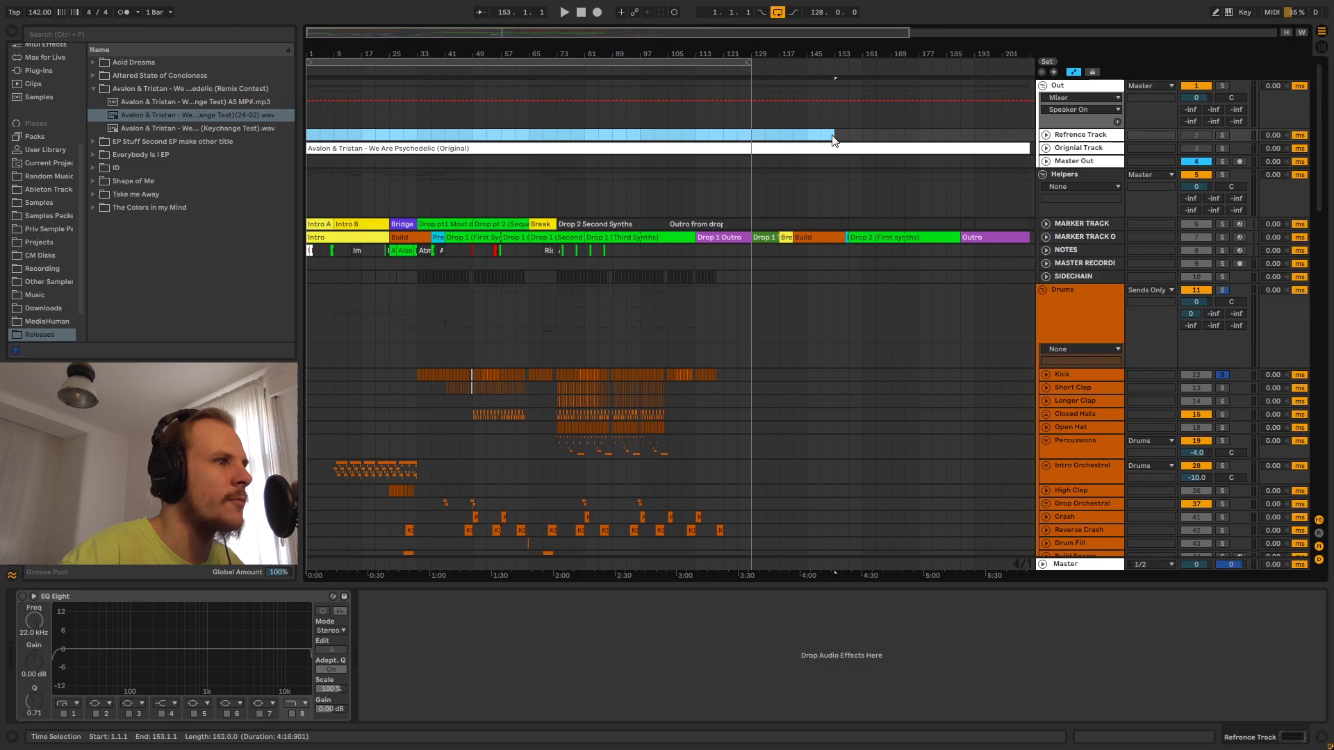
pyautogui.click(848, 137)
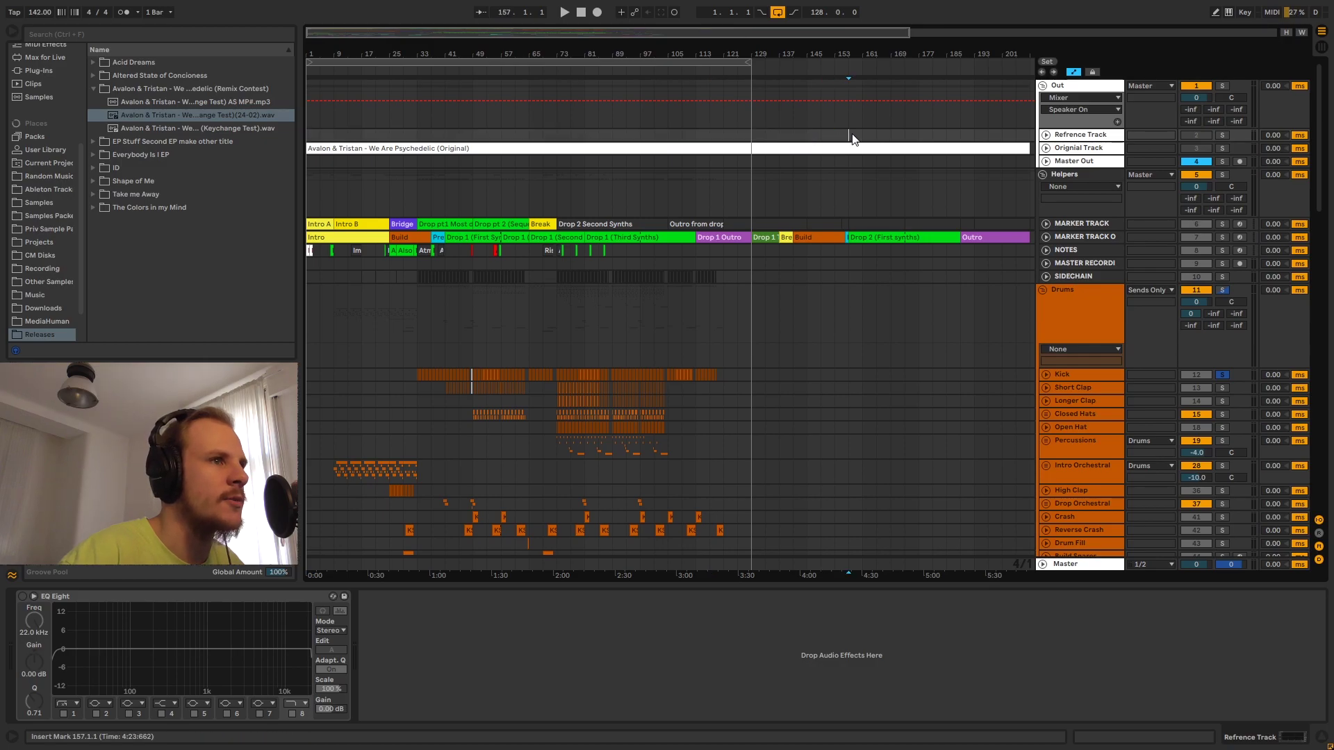
# Expand the Orignial Track to display its waveform, and unfold and refold the Refrence Track.
pyautogui.click(1047, 148)
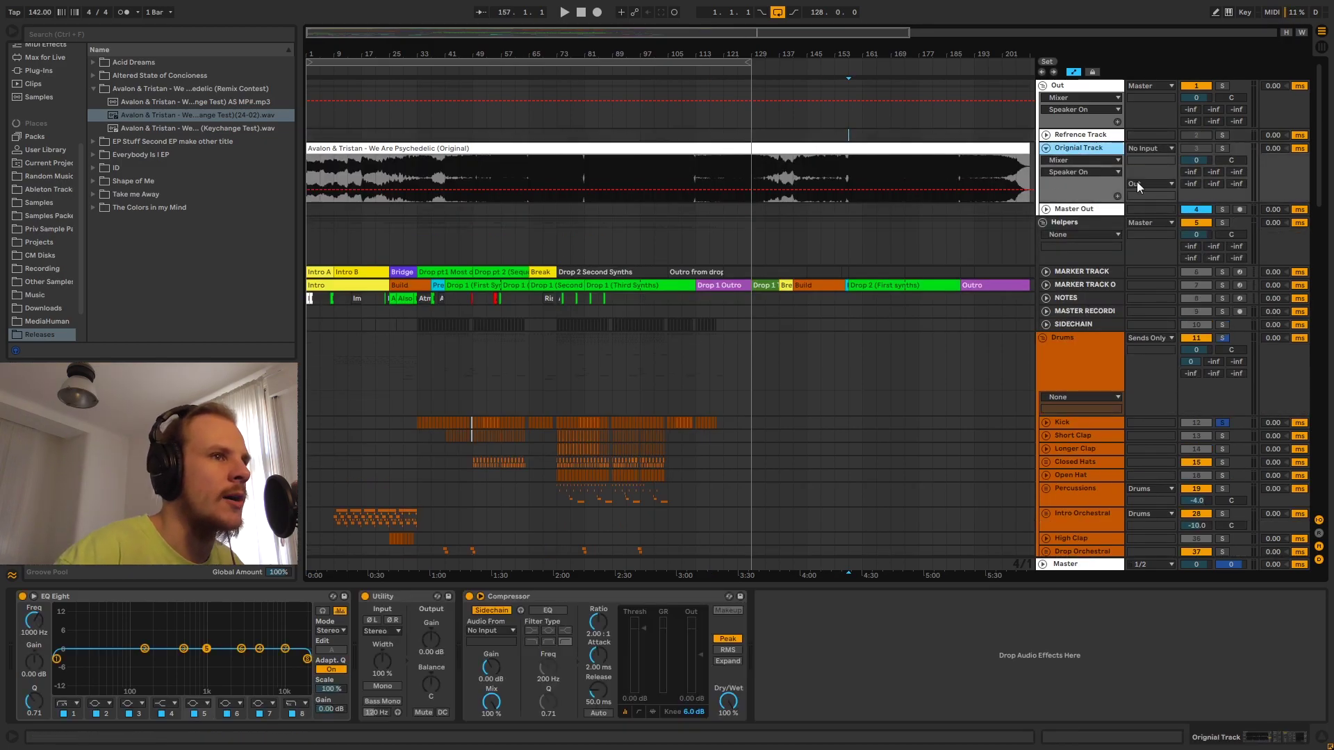
pyautogui.click(1046, 135)
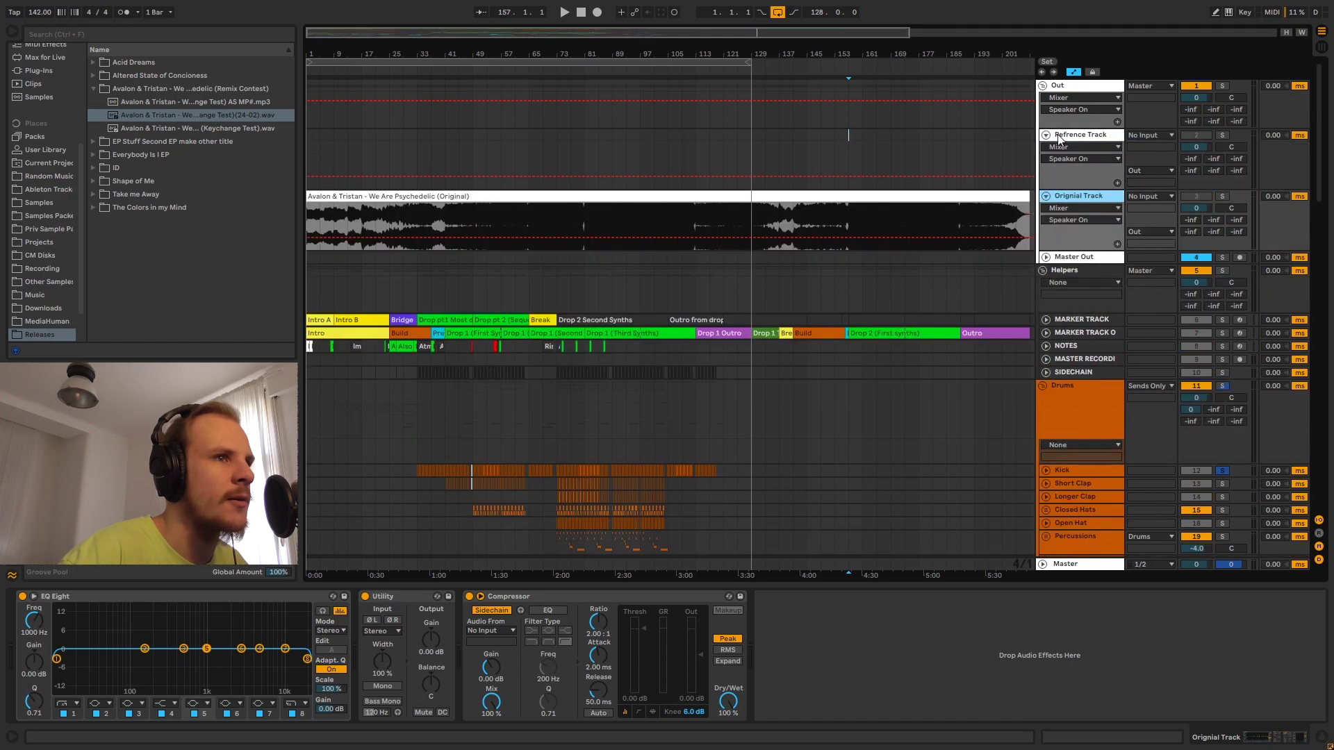
pyautogui.click(1048, 136)
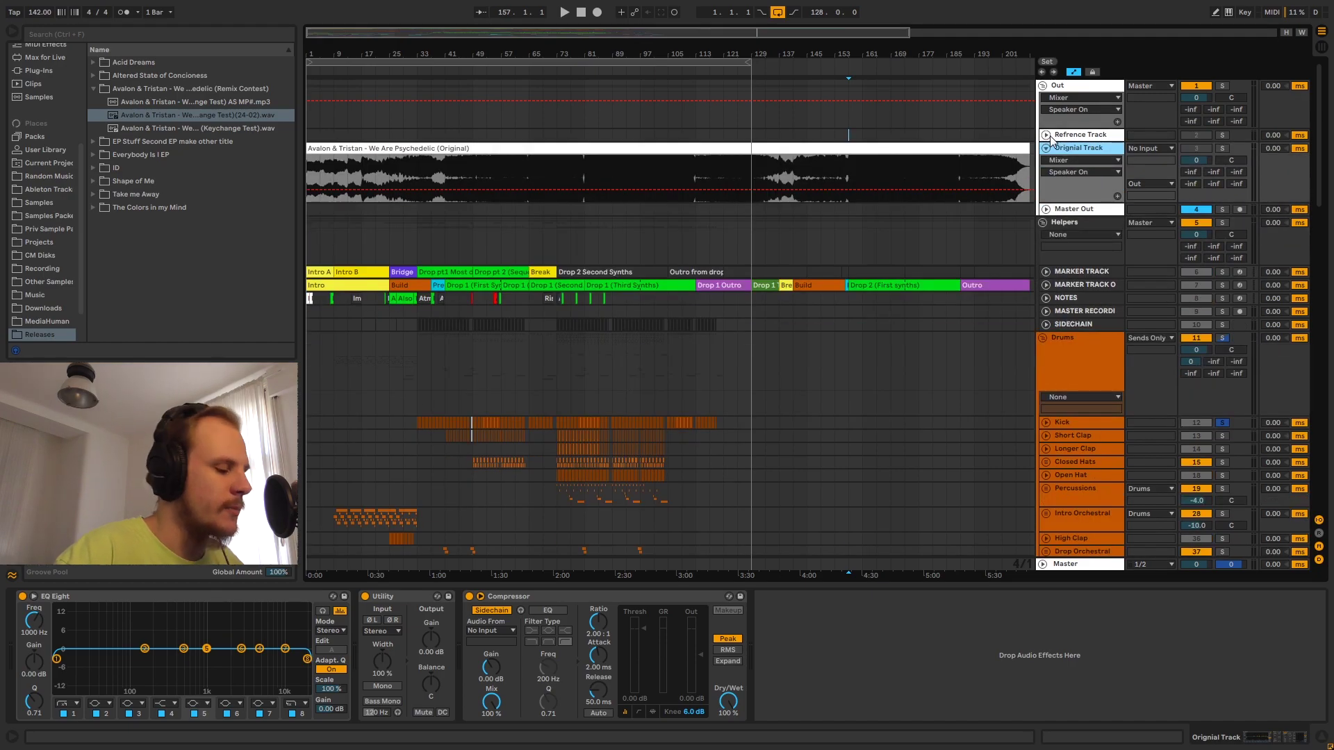
# Toggle the Refrence Track's solo to clear the kick and bass solos, and check its solo key mapping.
pyautogui.click(1223, 137)
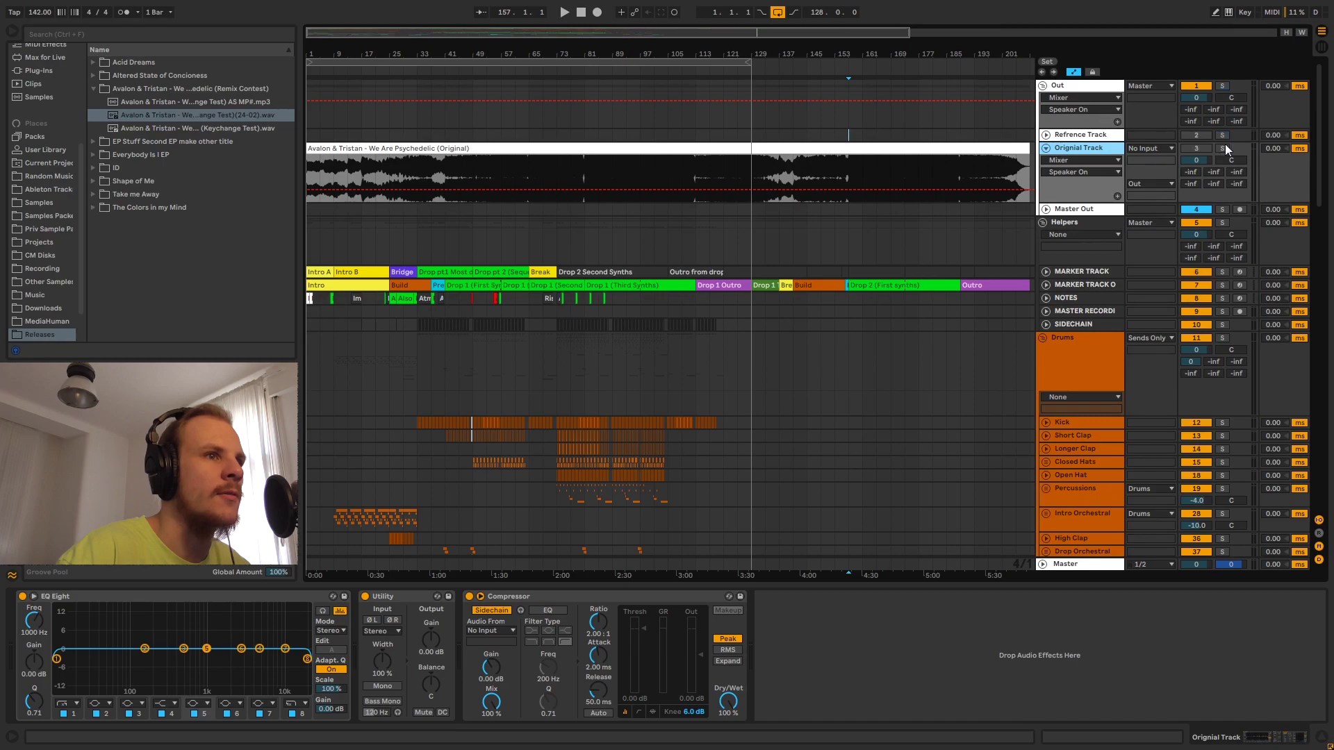
pyautogui.click(1244, 12)
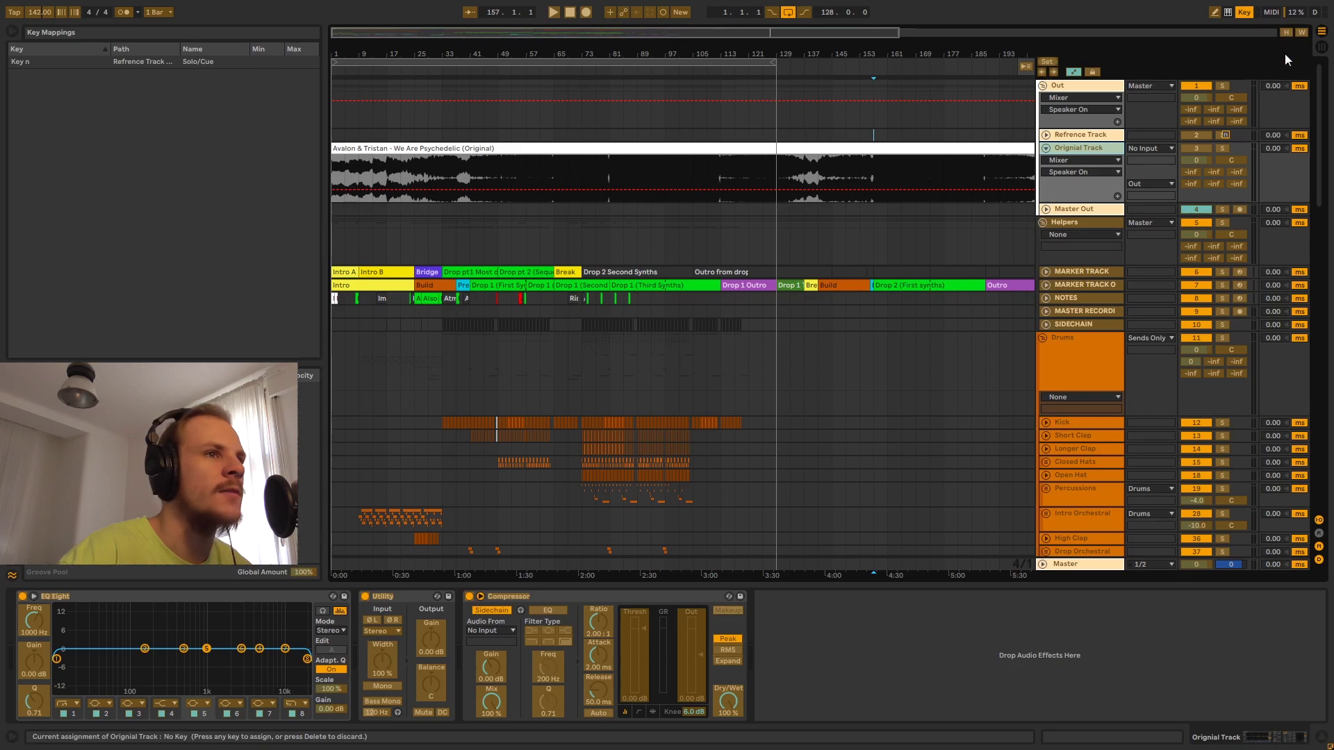
pyautogui.click(1244, 12)
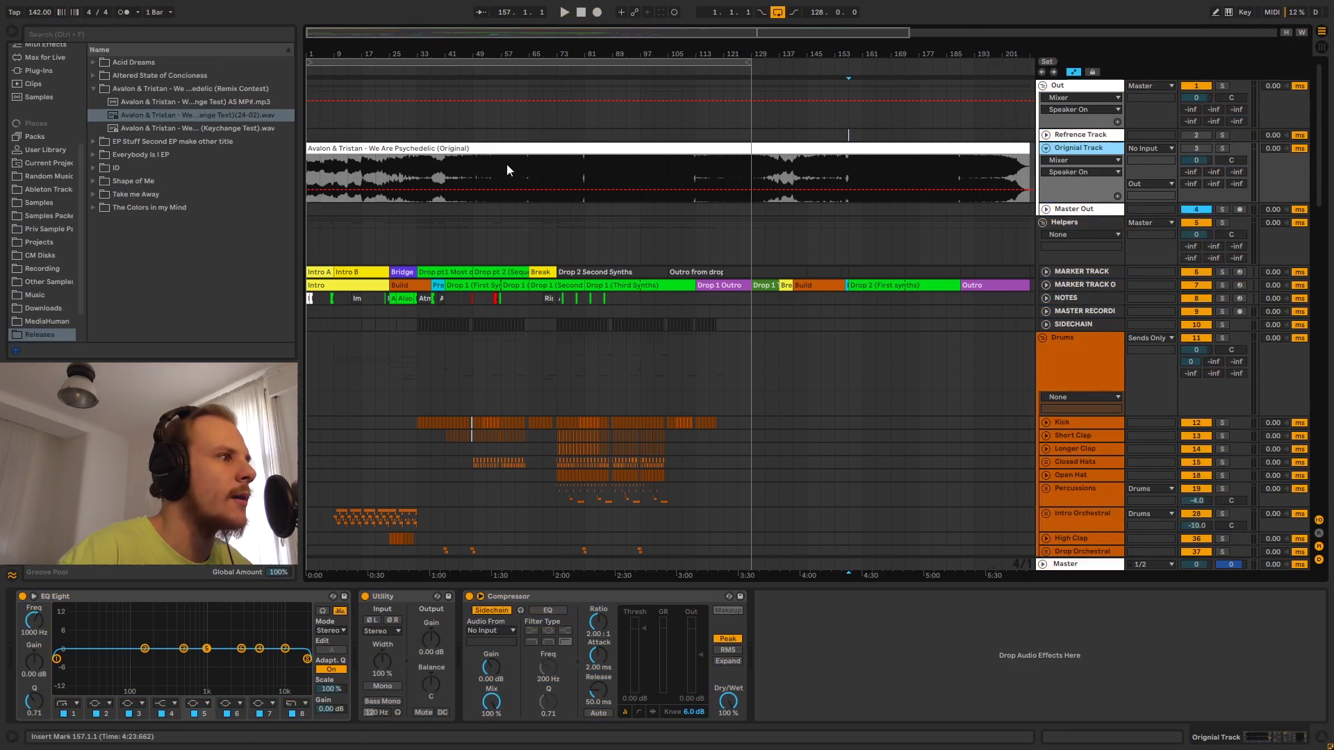
# Place the insert marker at bar 49 of the Refrence Track, and toggle the Orignial Track's solo on and off.
pyautogui.click(473, 132)
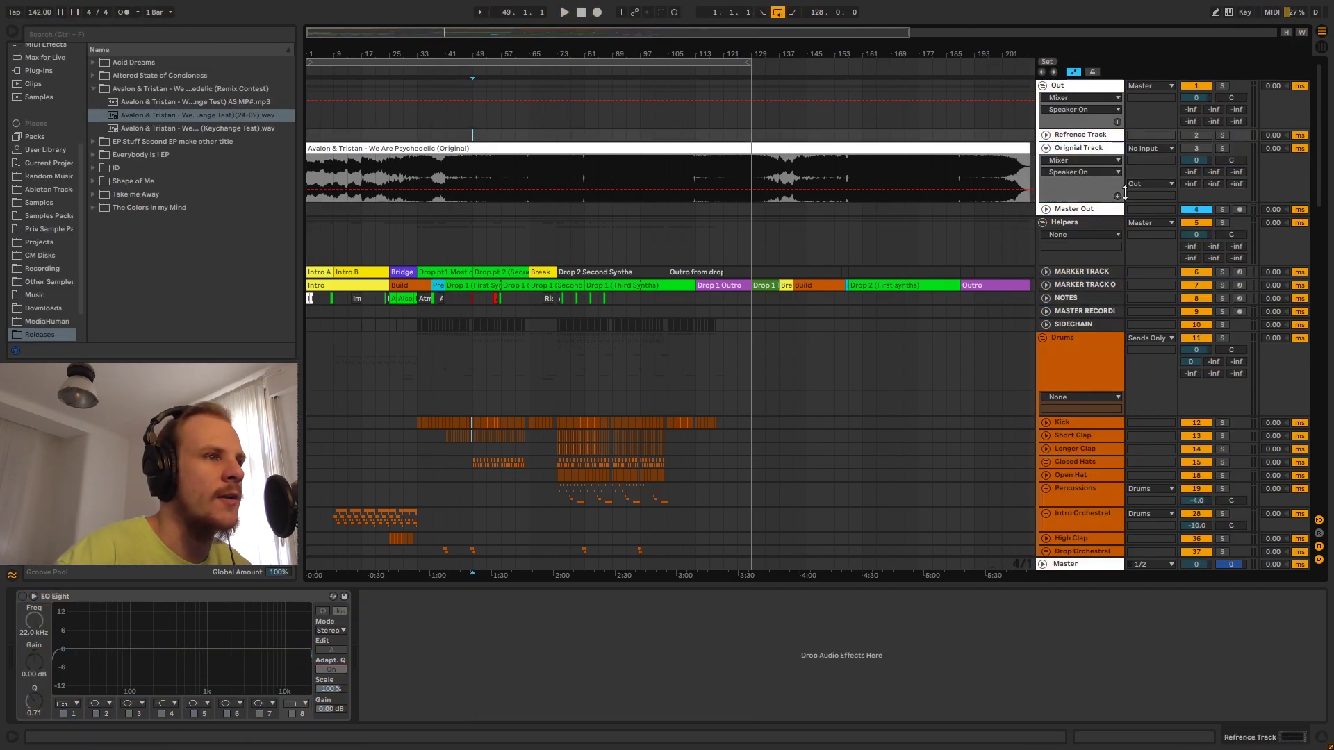
pyautogui.click(1089, 150)
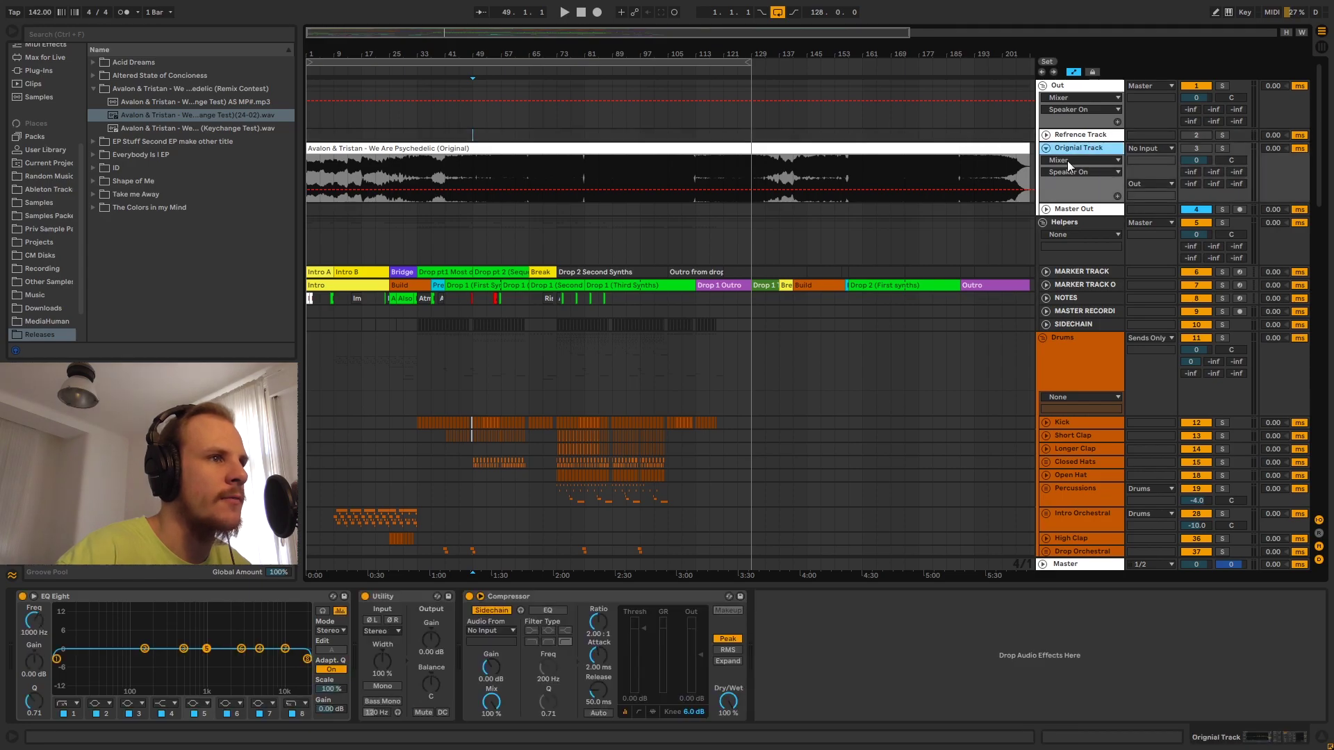
pyautogui.click(1170, 159)
pyautogui.press('Escape')
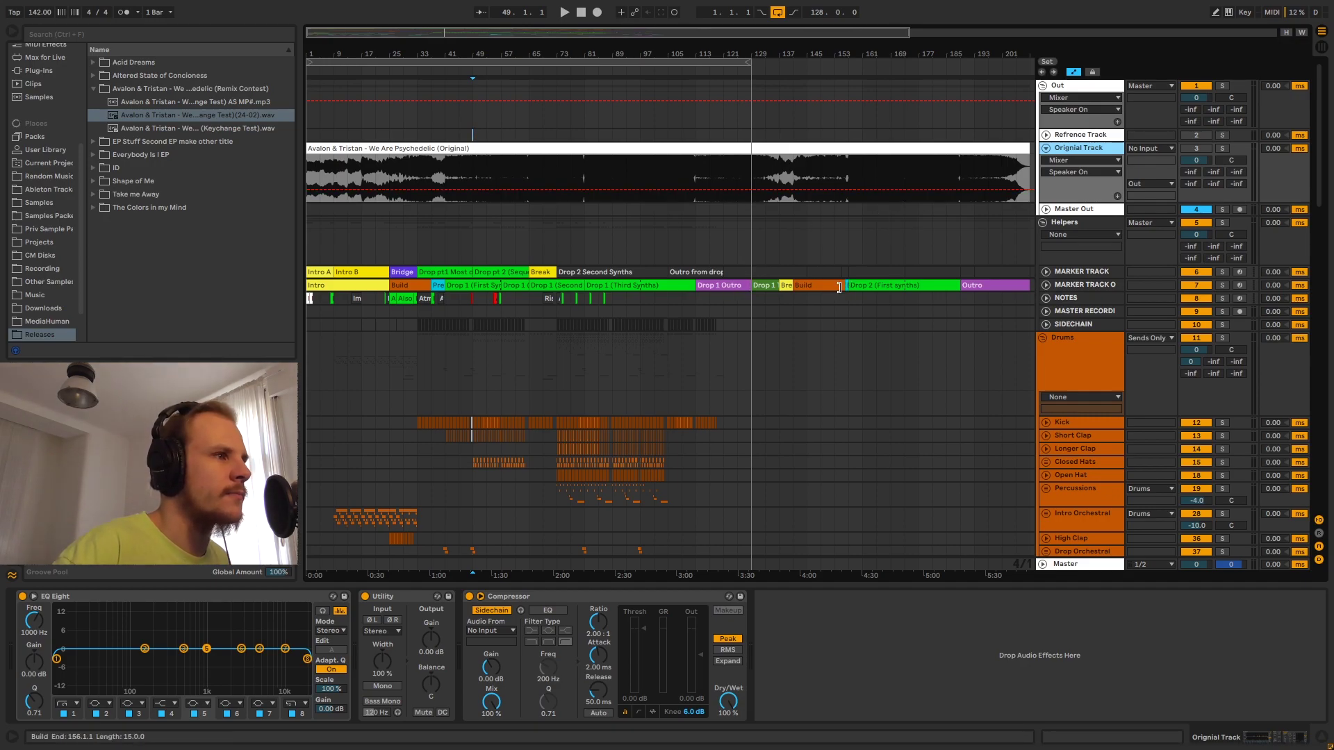
pyautogui.click(1224, 148)
pyautogui.click(1222, 148)
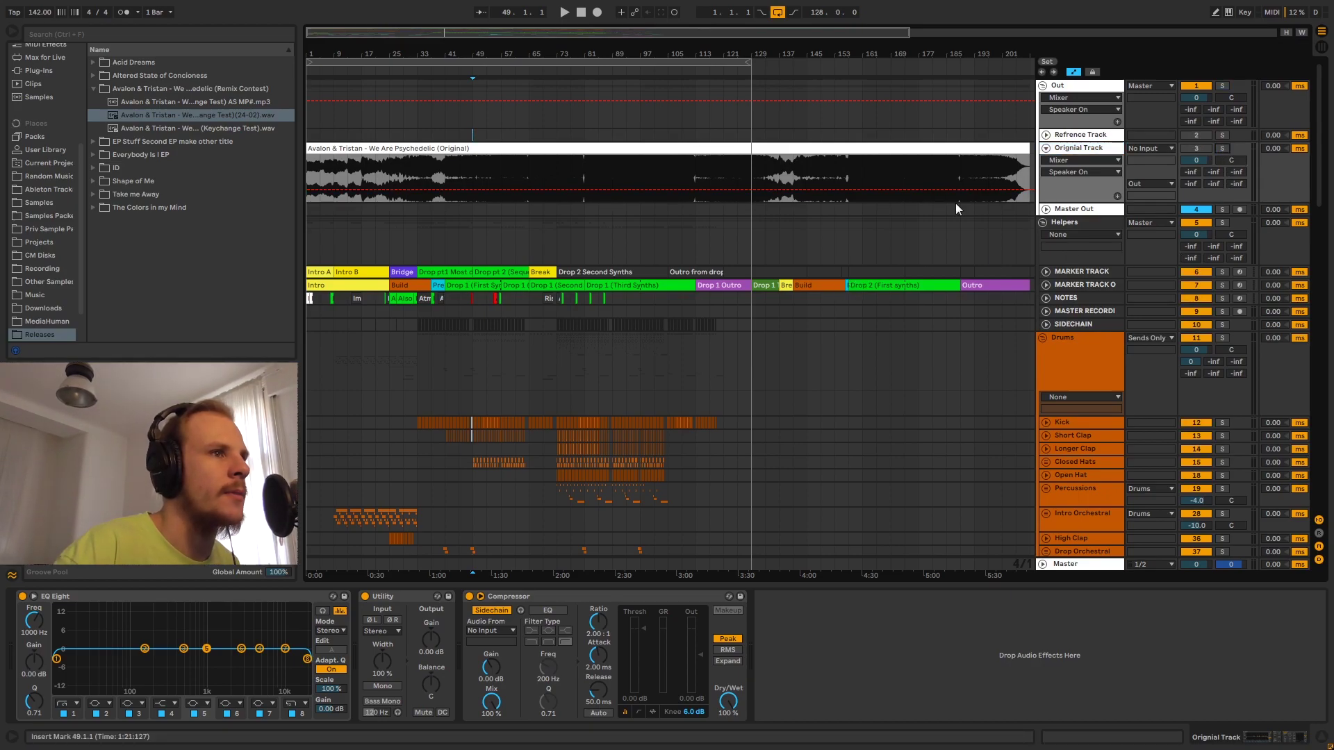
# Collapse the Orignial Track, select the Refrence Track, and briefly check the original's waveform.
pyautogui.click(1046, 149)
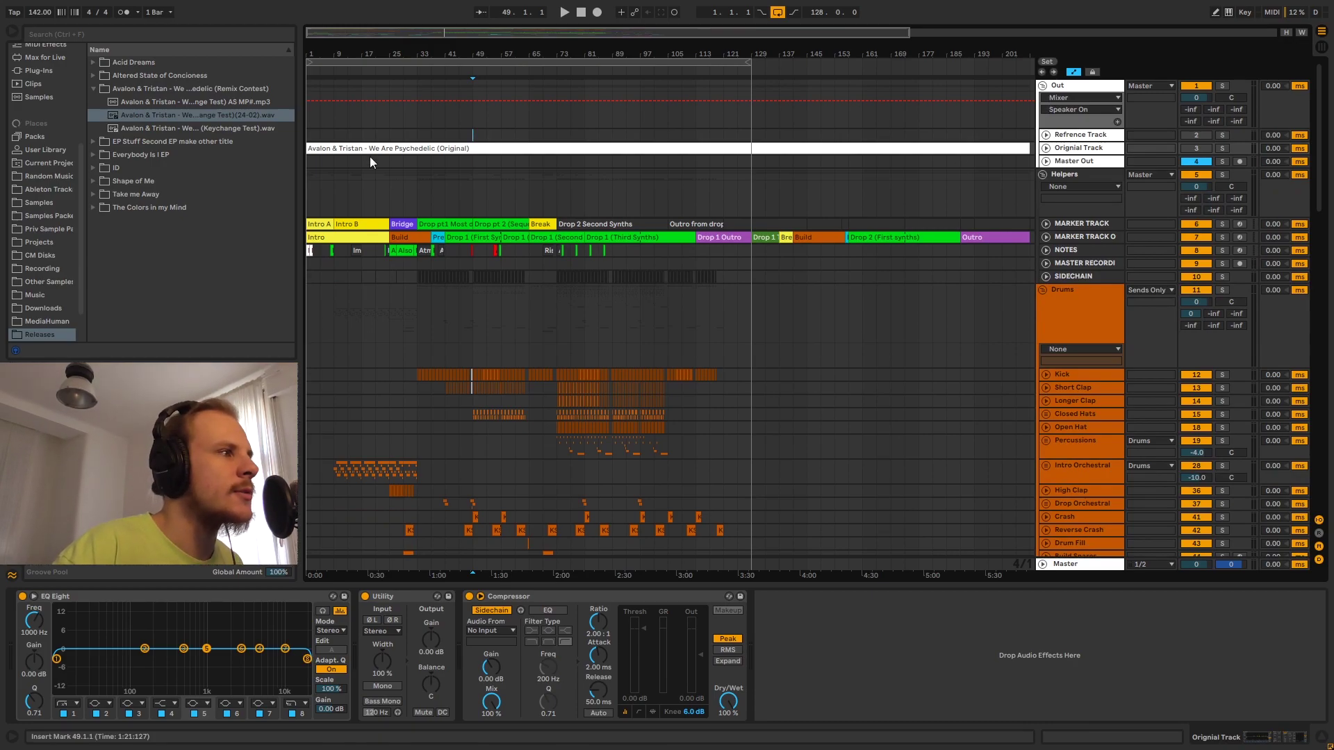
pyautogui.moveTo(354, 55); pyautogui.dragTo(437, 60)
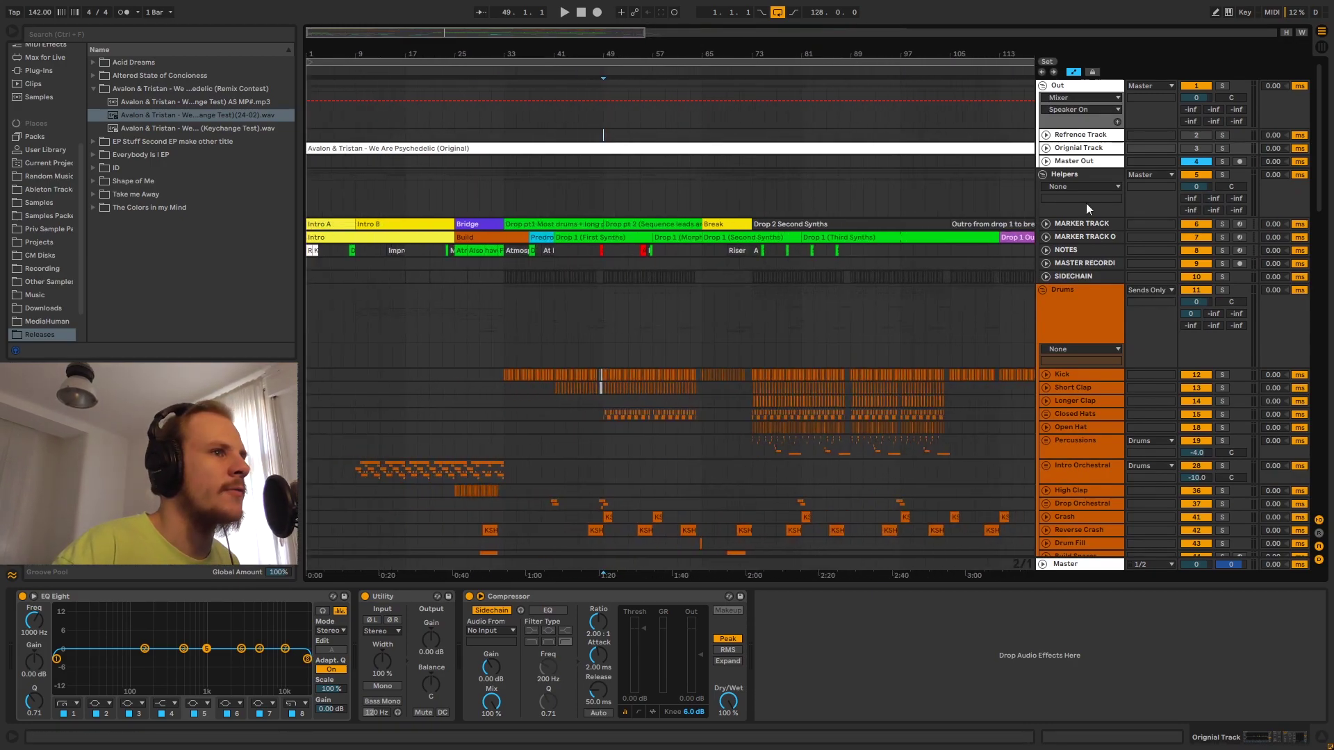
pyautogui.click(1082, 135)
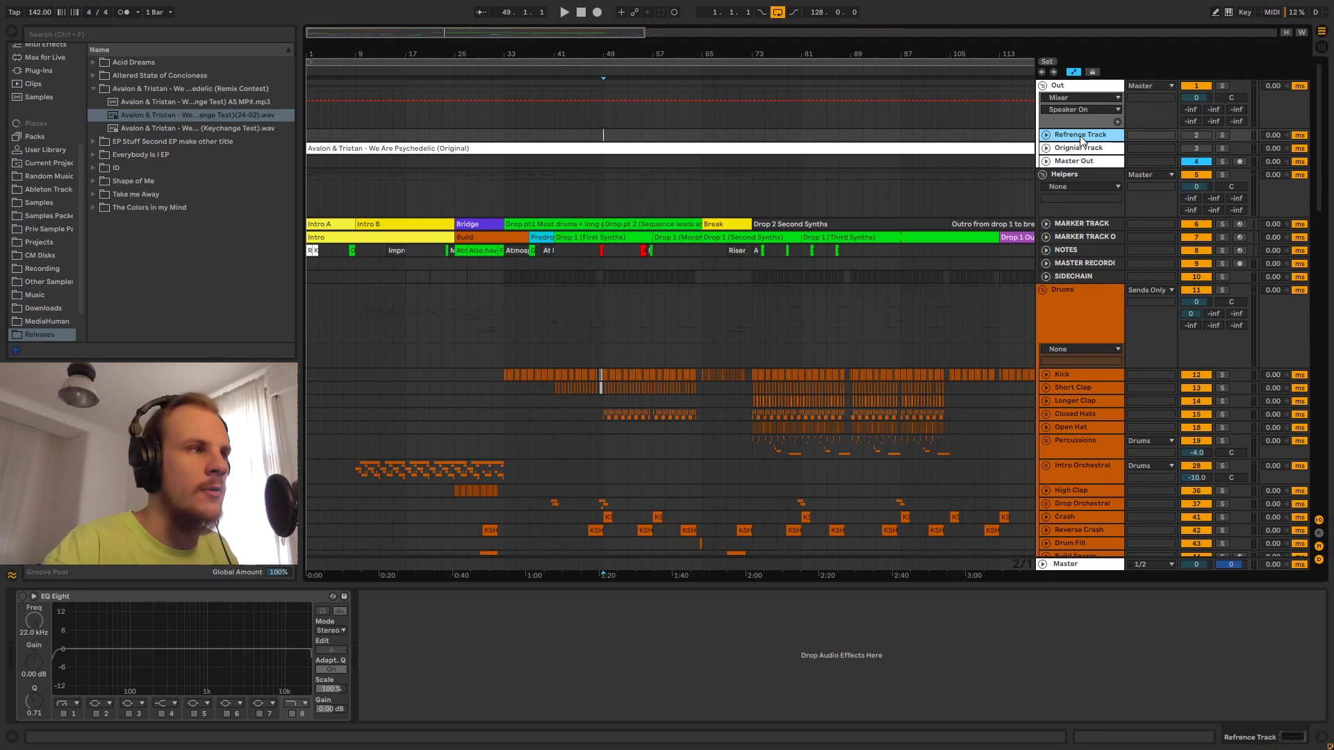
pyautogui.click(1045, 148)
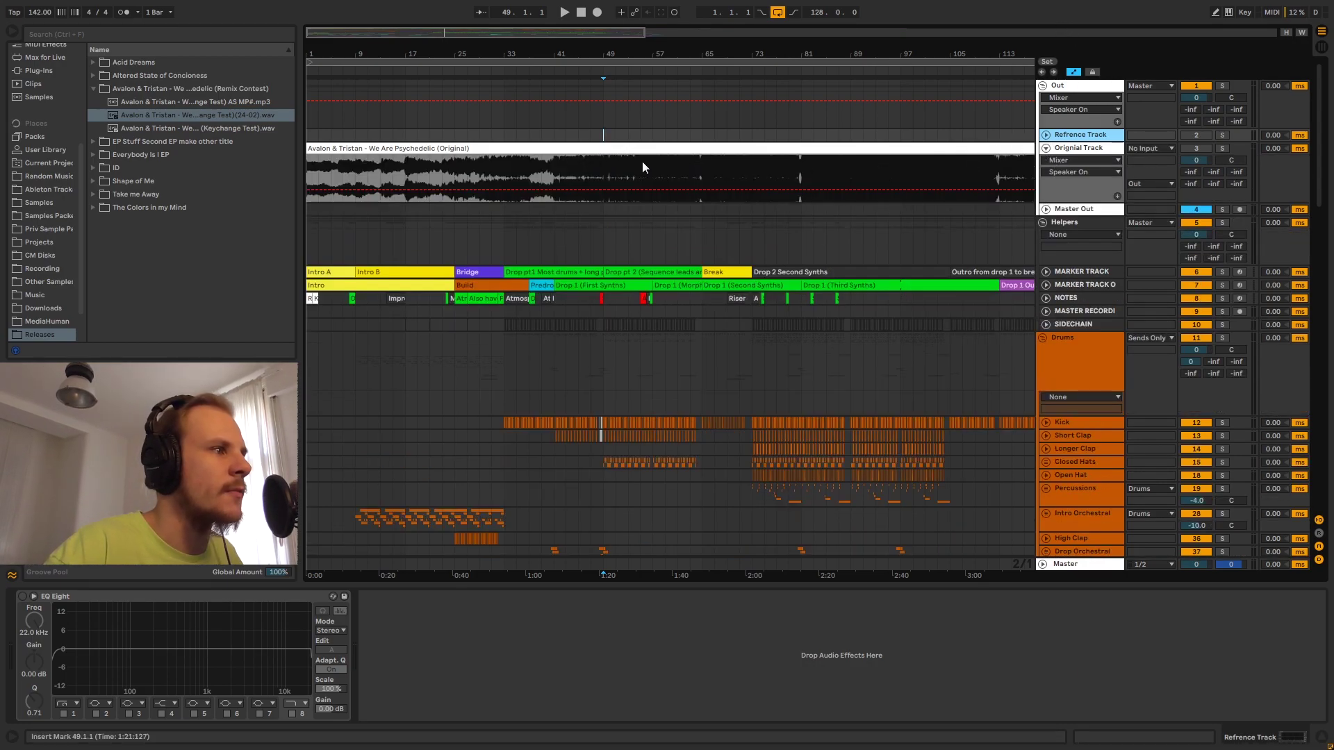
pyautogui.click(1046, 148)
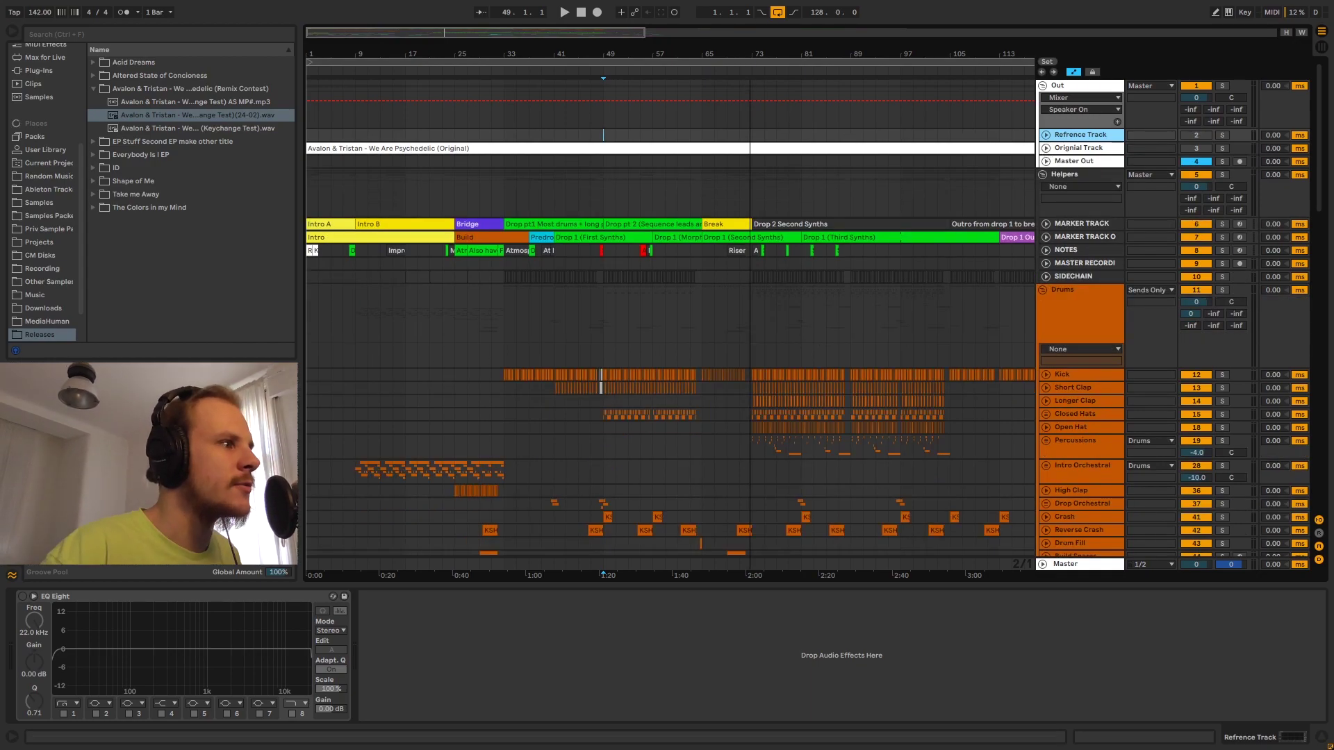
pyautogui.moveTo(750, 59); pyautogui.dragTo(665, 55)
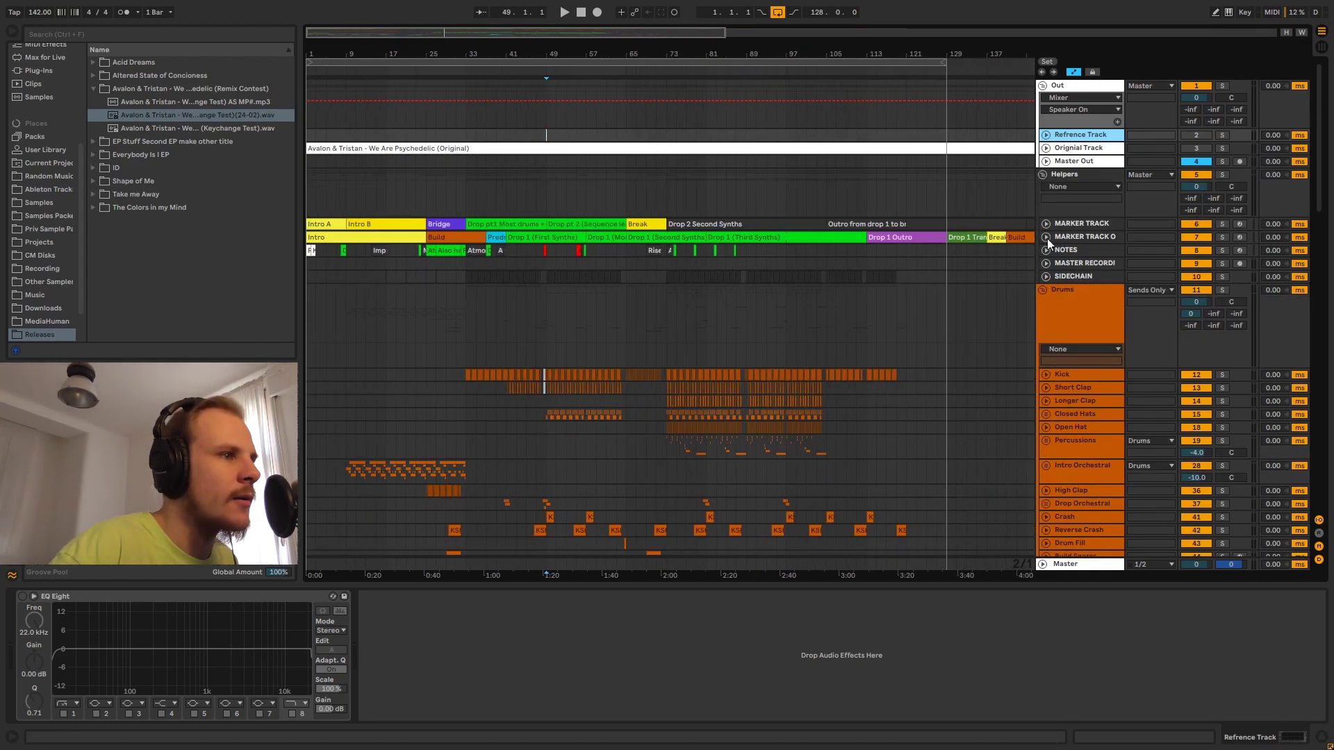
# Expand the Orignial Track and the original's marker track, and select its Build and Predrop sections.
pyautogui.click(1046, 148)
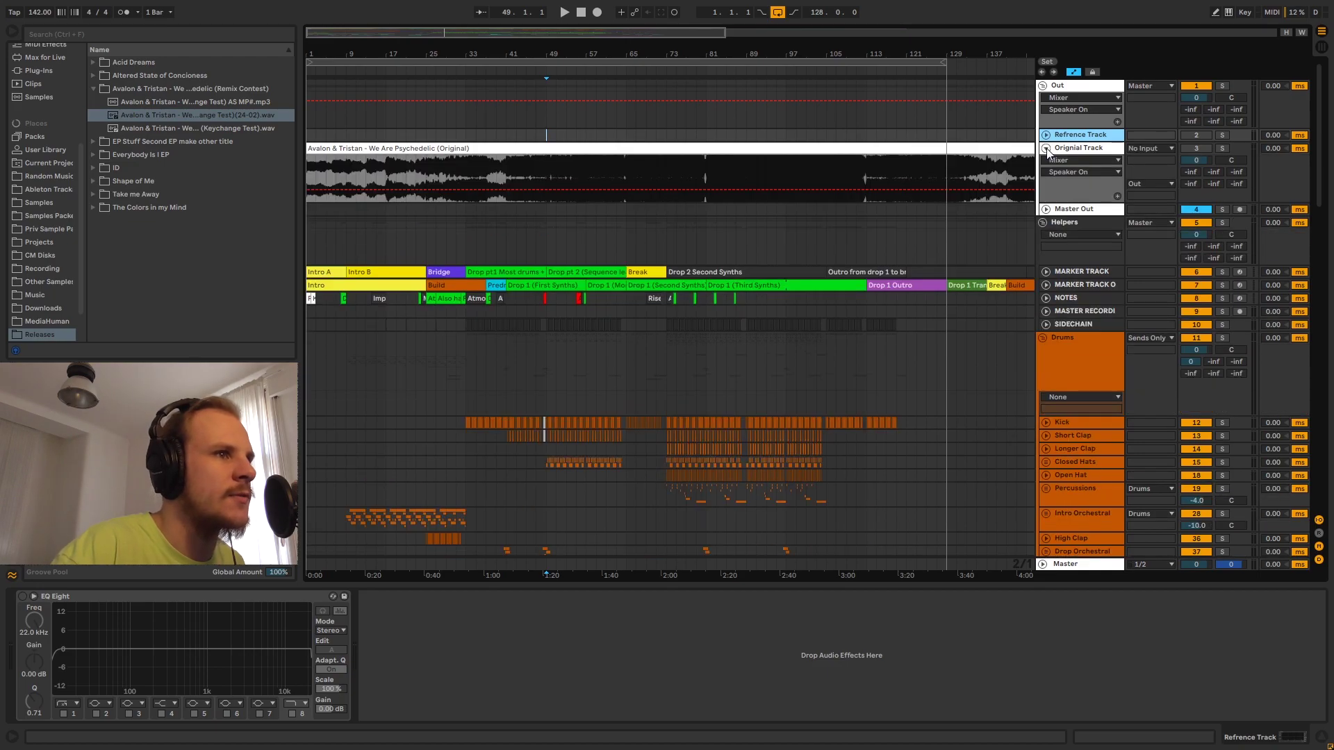
pyautogui.click(1046, 285)
pyautogui.click(453, 289)
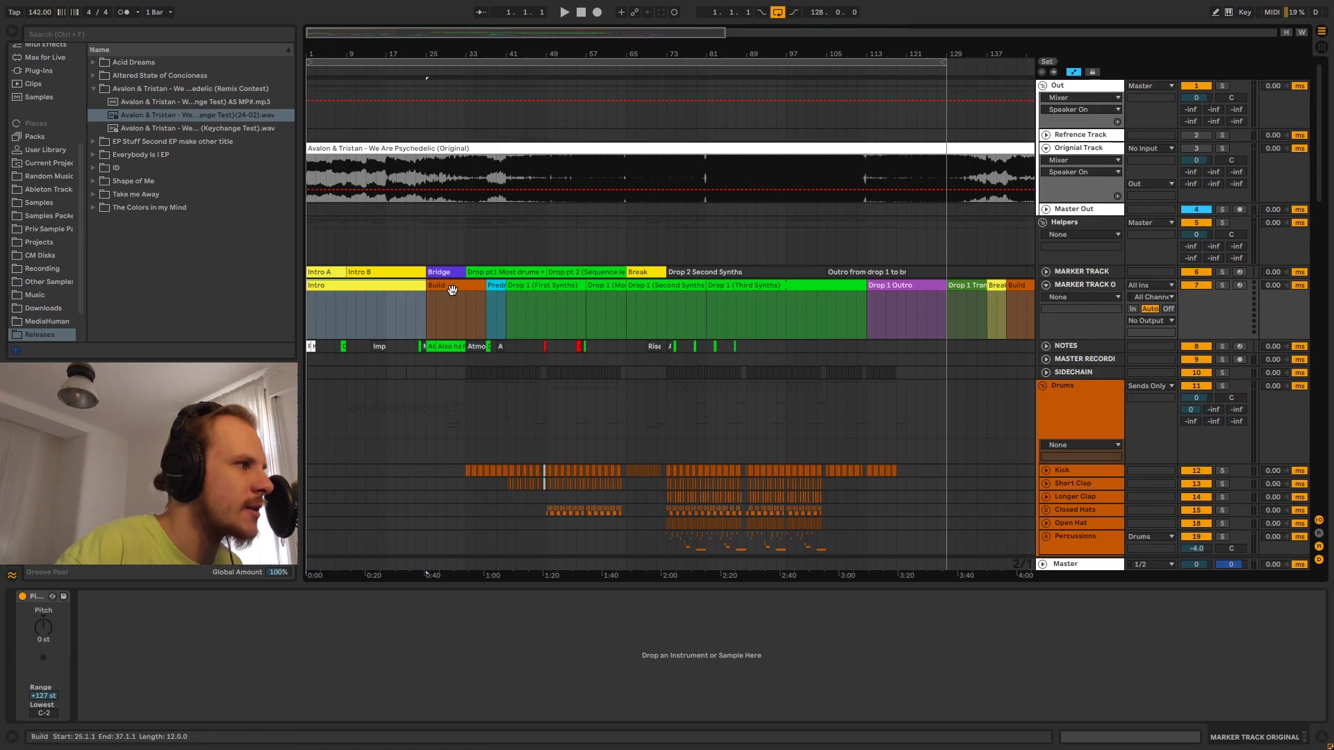
pyautogui.click(497, 290)
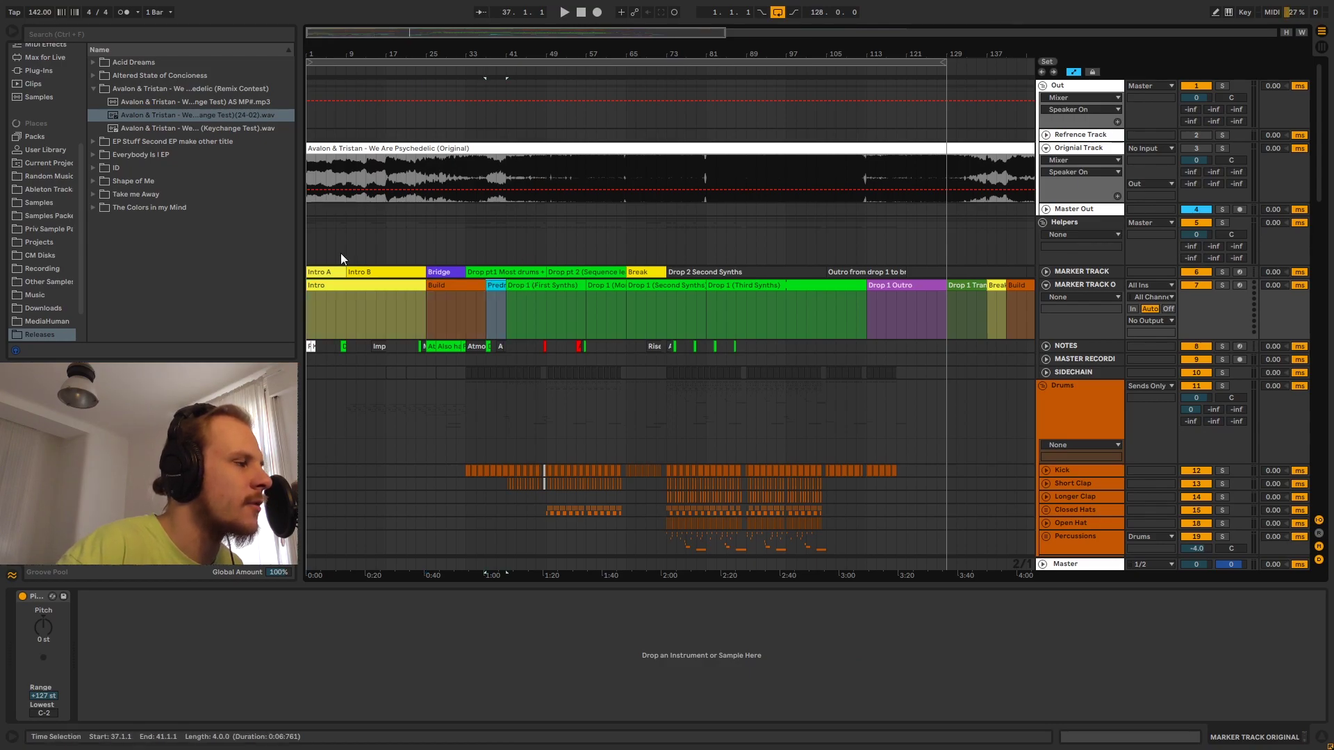
# Step through the Intro, Build and Drop 1 (First Synths) sections on the original's marker track.
pyautogui.moveTo(423, 54); pyautogui.dragTo(521, 86)
pyautogui.click(407, 285)
pyautogui.click(571, 285)
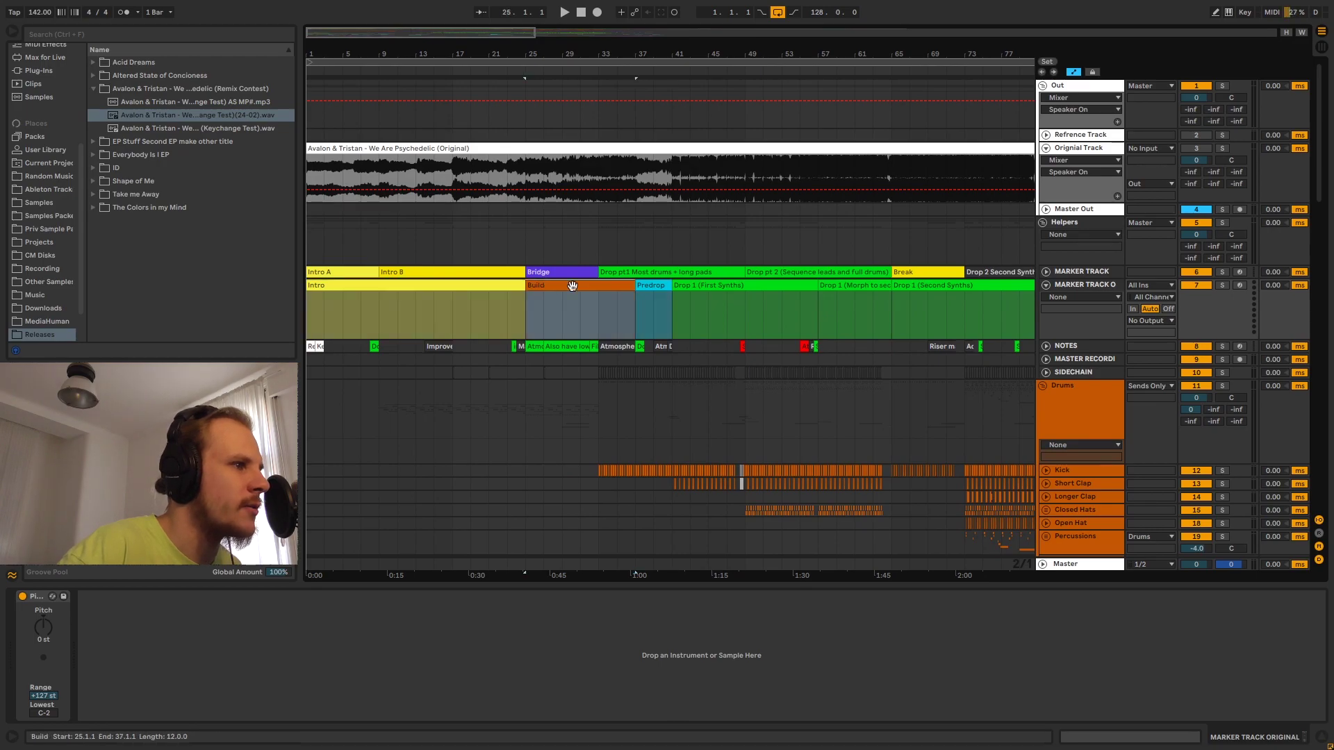
pyautogui.click(743, 286)
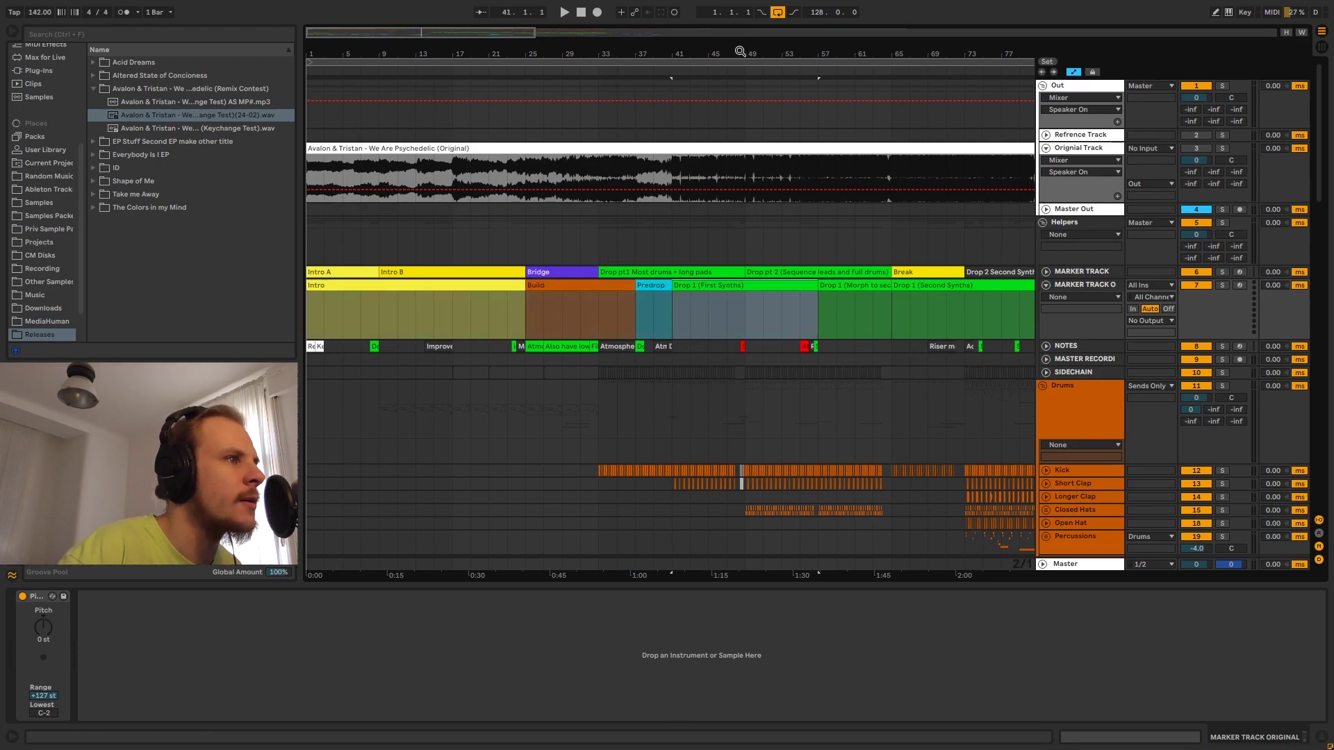
# Highlight the original's first drop from bar 41 to bar 65, and place the insert marker at bar 65.
pyautogui.moveTo(740, 51); pyautogui.dragTo(523, 86)
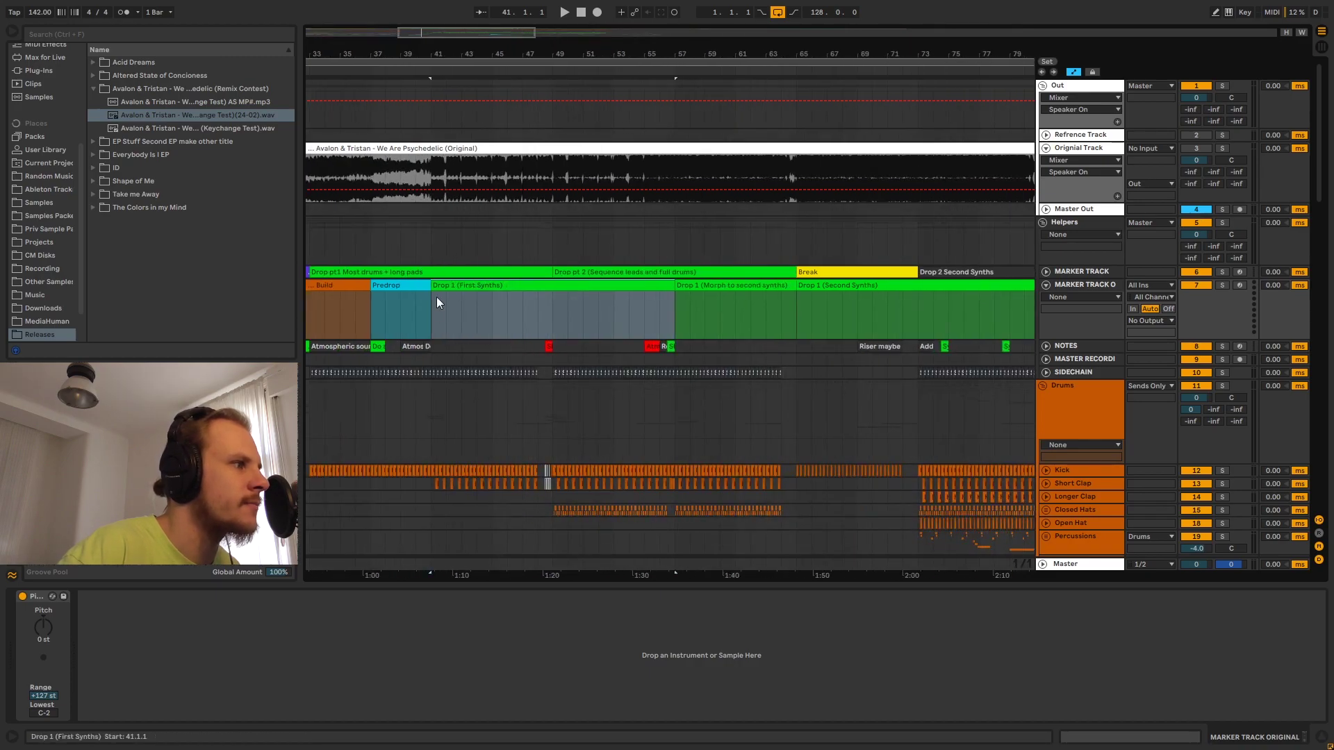
pyautogui.moveTo(436, 302); pyautogui.dragTo(797, 309)
pyautogui.click(798, 308)
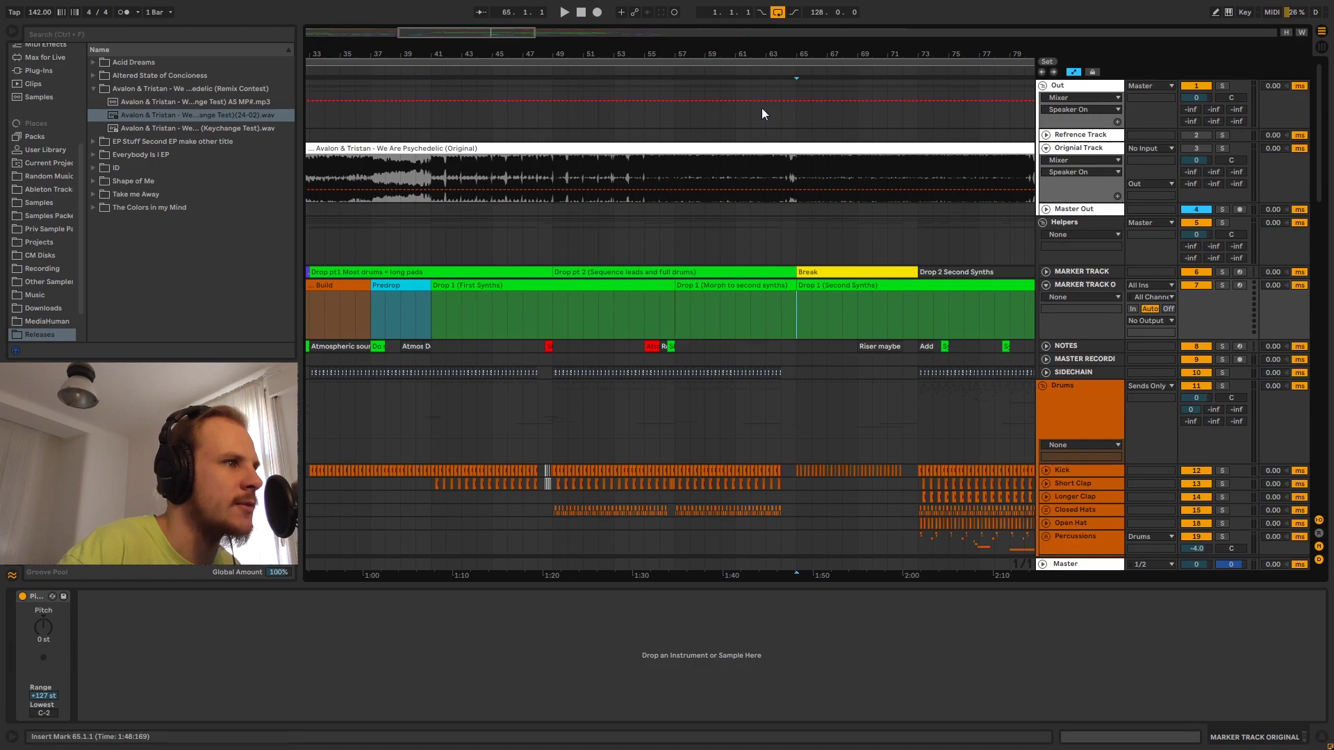
# Select bars 81 to 113 of Drop 1 (Third Synths) on the original's marker track and view the drum tracks.
pyautogui.moveTo(808, 49); pyautogui.dragTo(675, 48)
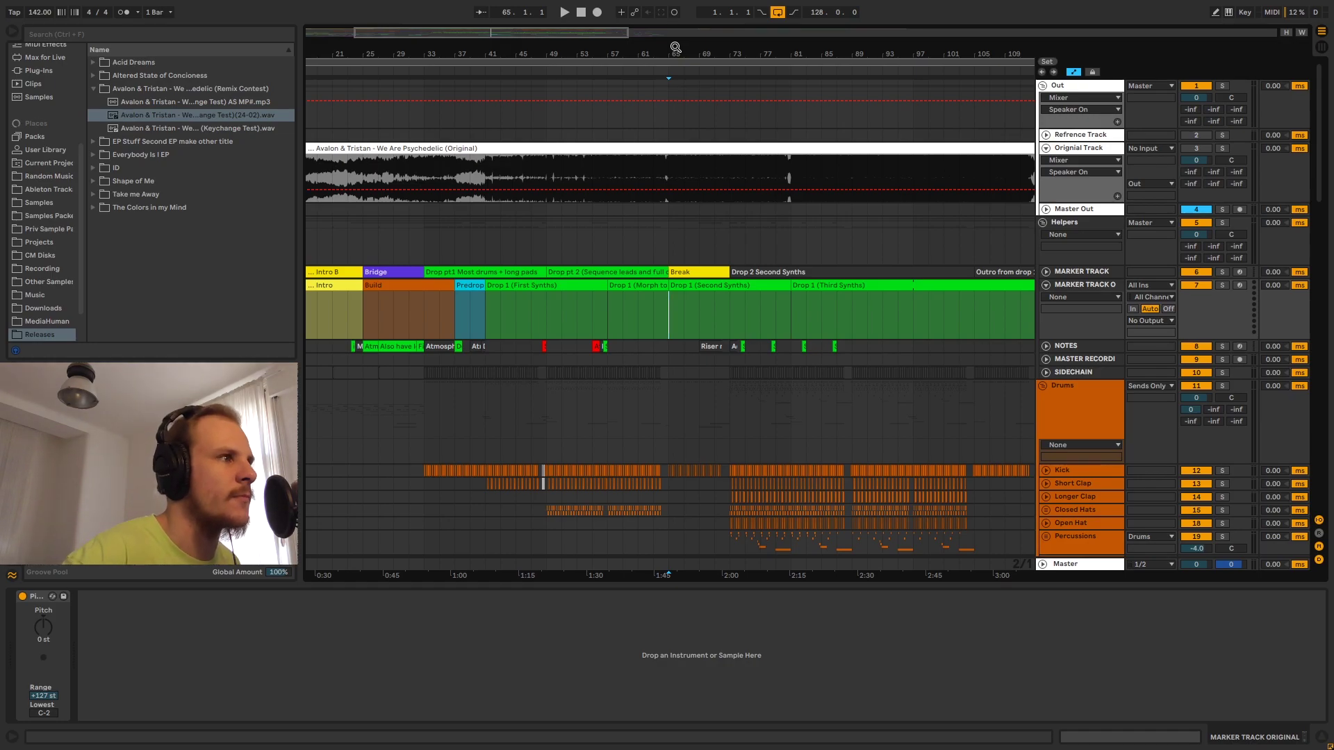
pyautogui.moveTo(676, 47); pyautogui.dragTo(562, 47)
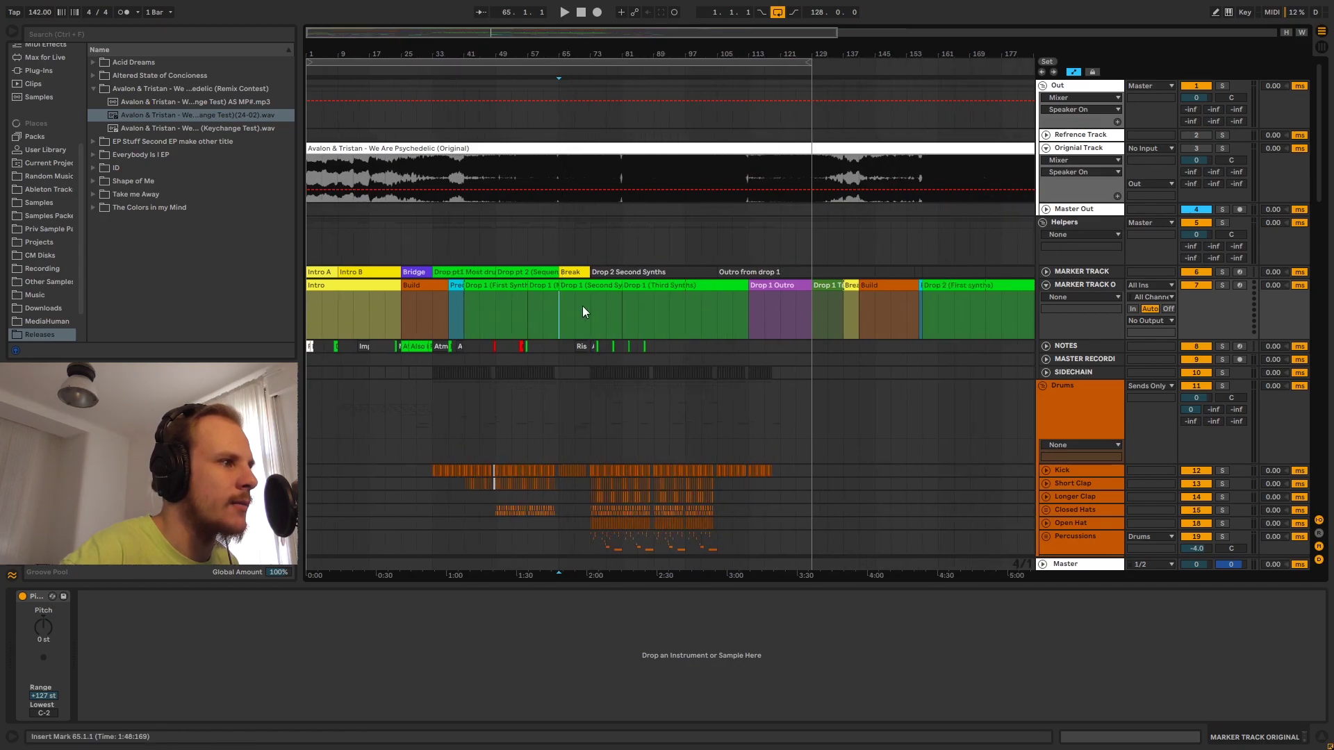
pyautogui.moveTo(565, 310); pyautogui.dragTo(748, 312)
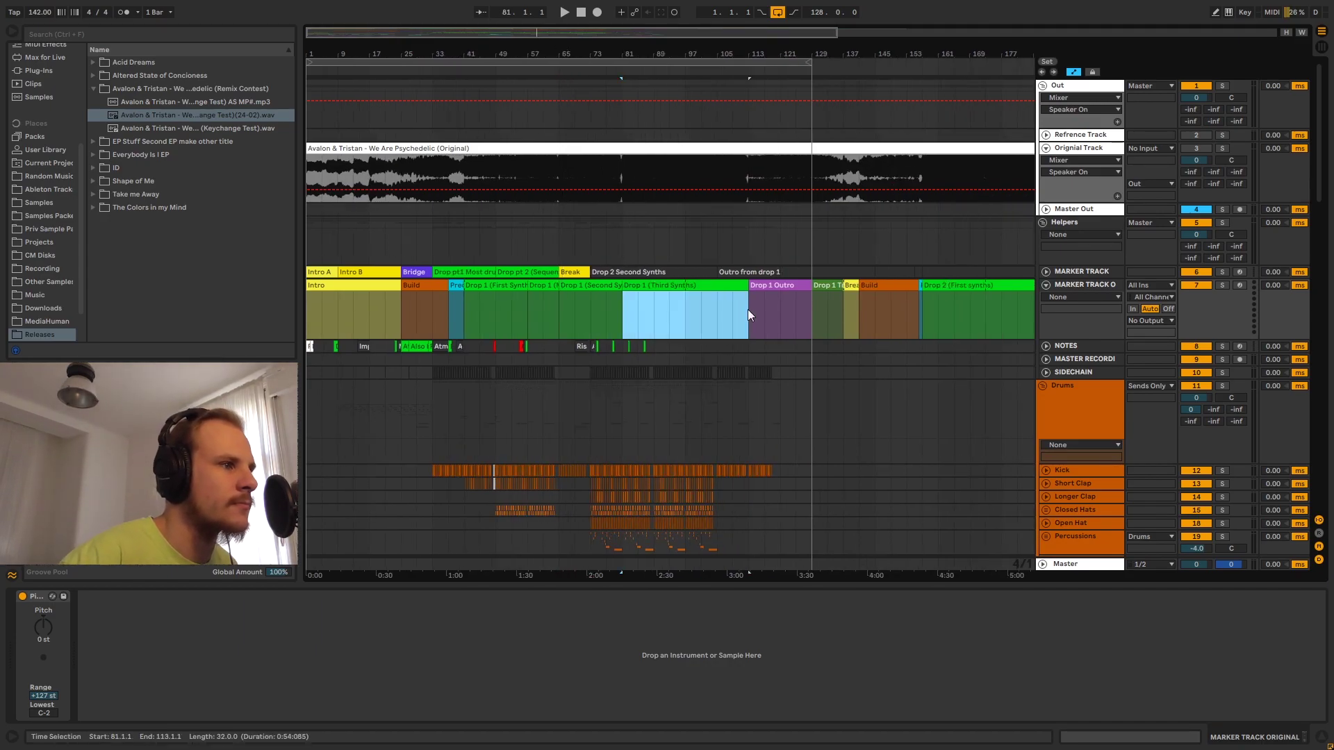
pyautogui.scroll(-4, 747, 310)
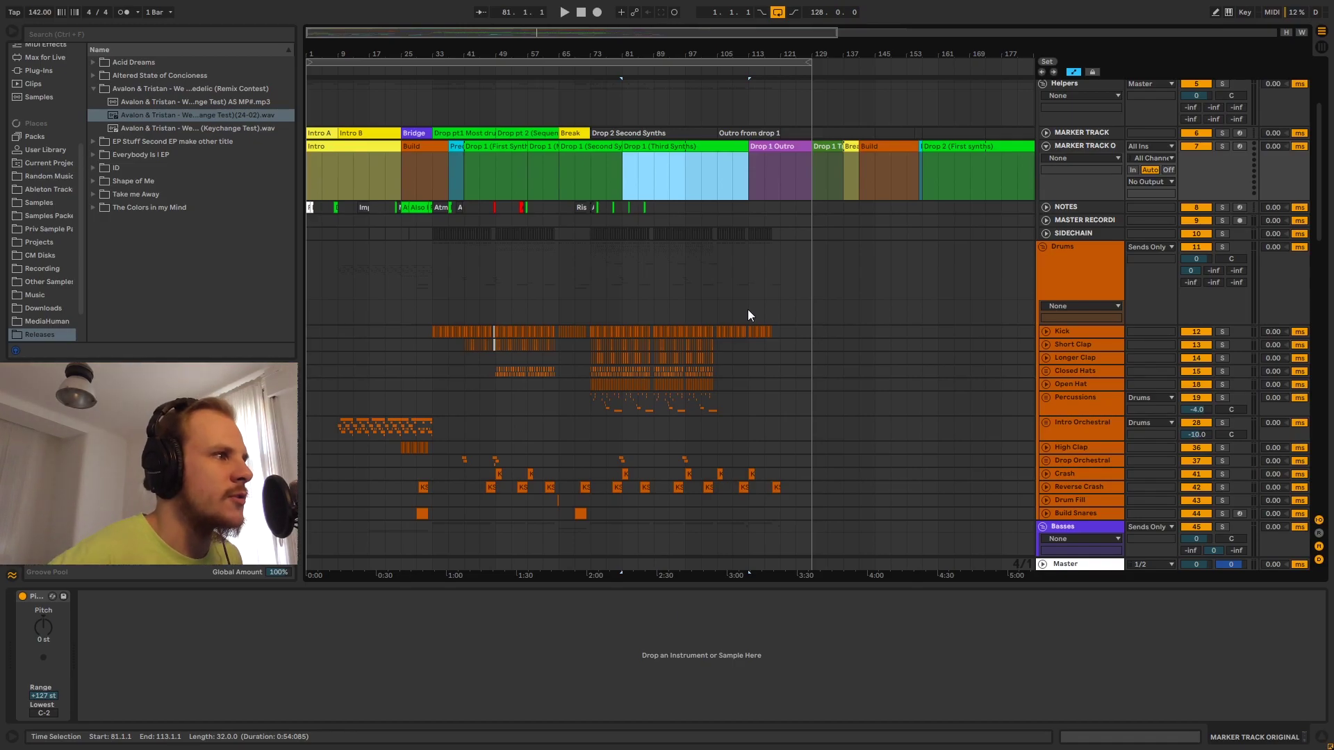
# Expand the remix's MARKER TRACK above the original's marker track and select it.
pyautogui.moveTo(687, 52)
pyautogui.mouseDown()
pyautogui.moveTo(696, 104)
pyautogui.moveTo(723, 114)
pyautogui.moveTo(690, 99)
pyautogui.moveTo(692, 74)
pyautogui.mouseUp()
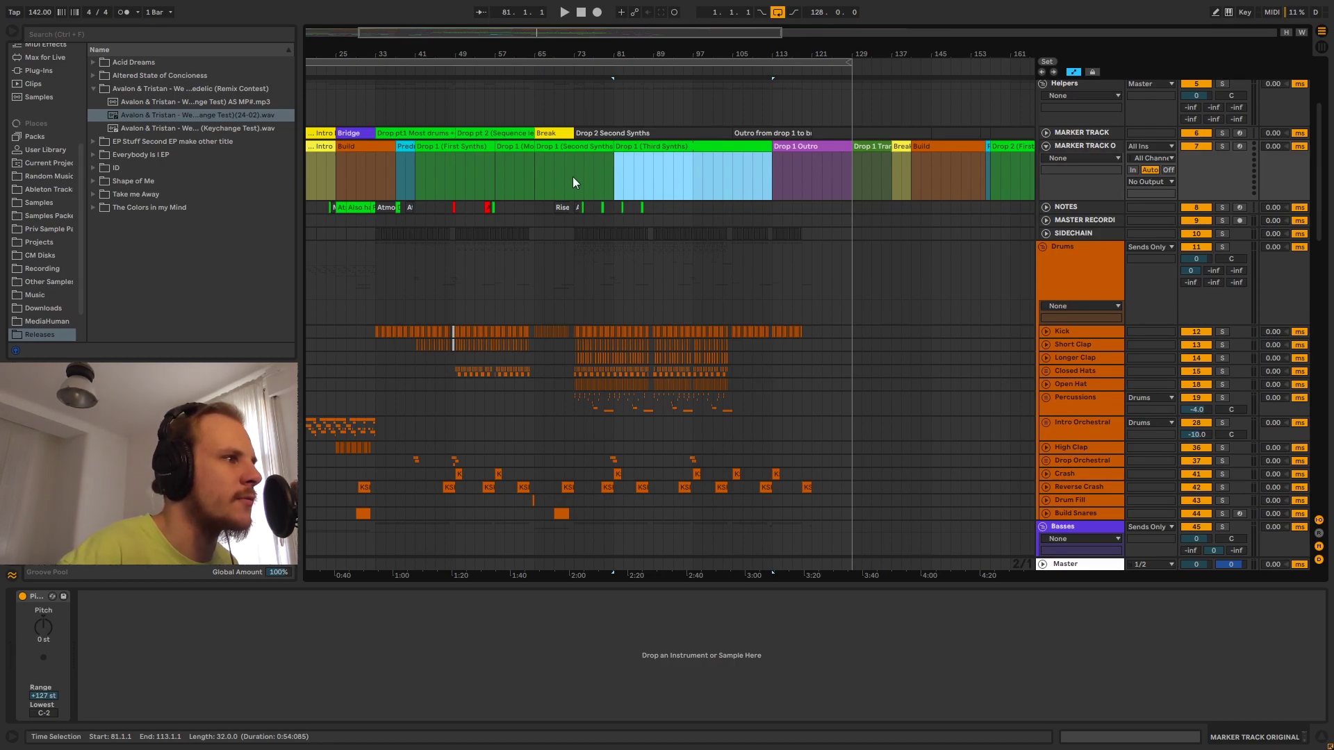
pyautogui.moveTo(726, 55); pyautogui.dragTo(655, 31)
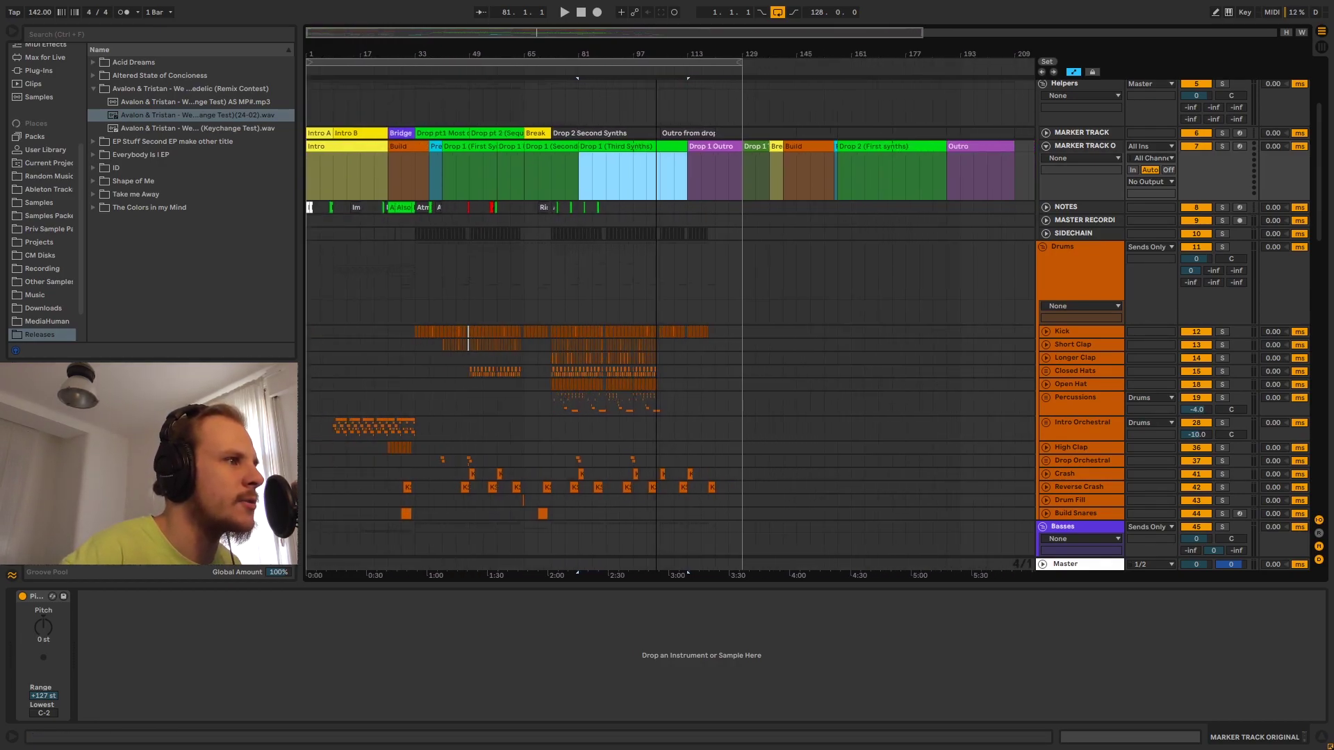
pyautogui.click(1046, 134)
pyautogui.moveTo(407, 53); pyautogui.dragTo(458, 75)
pyautogui.click(1081, 130)
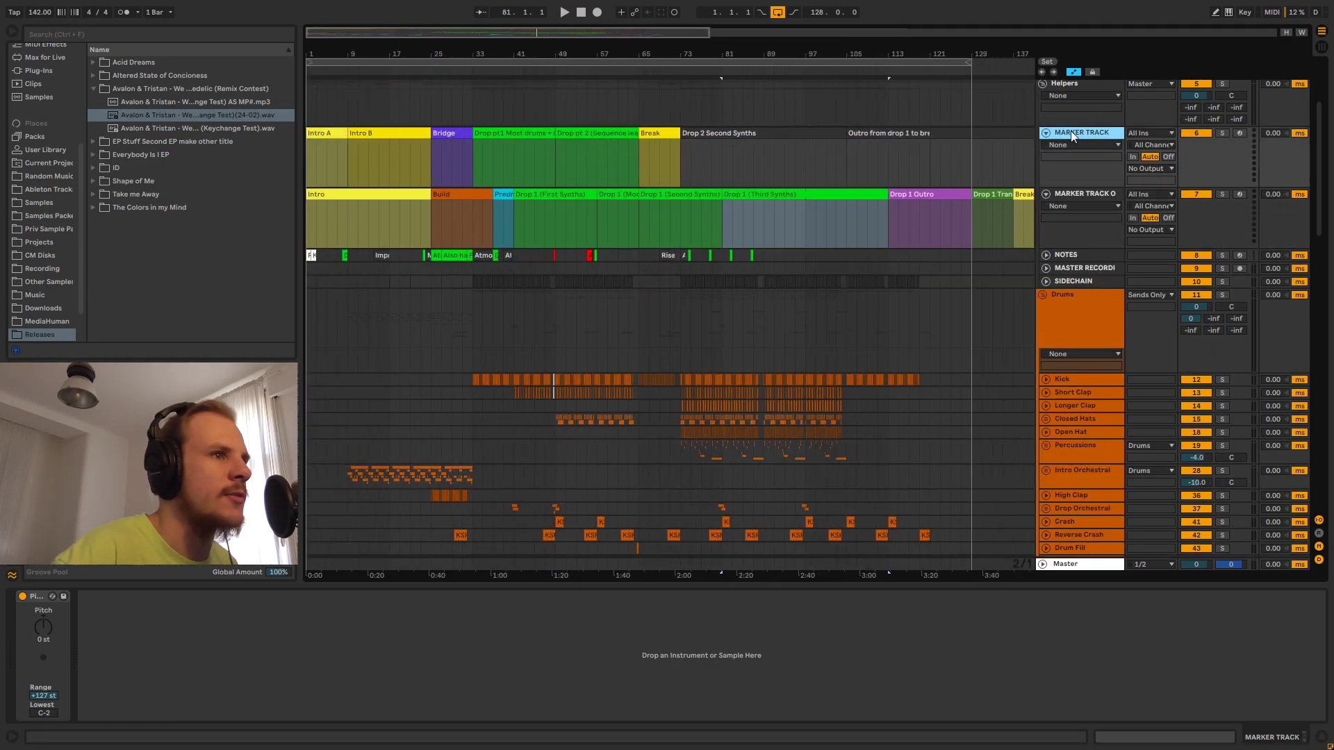
pyautogui.moveTo(392, 55); pyautogui.dragTo(377, 45)
pyautogui.press('-')
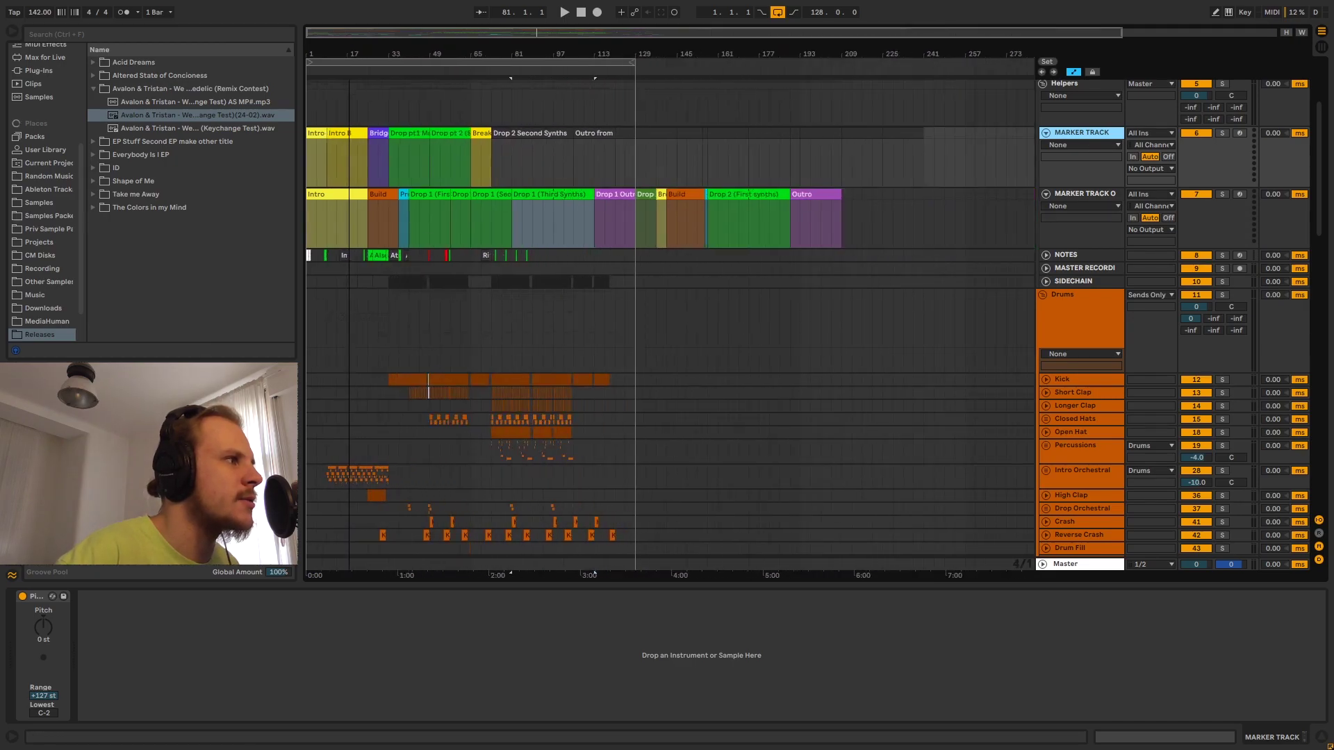
# Select Intro A and Break on the remix's marker track, and extend the selection across bars 1 to 73.
pyautogui.click(318, 132)
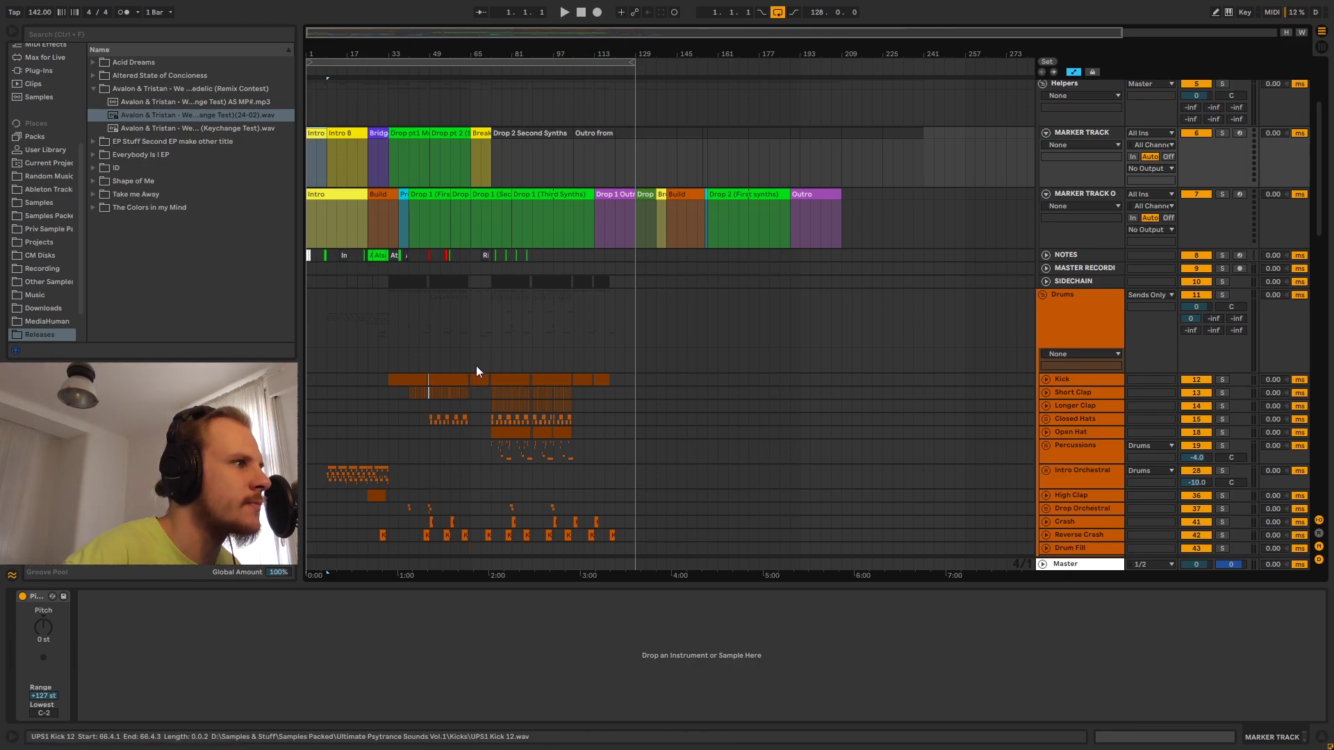
pyautogui.click(482, 159)
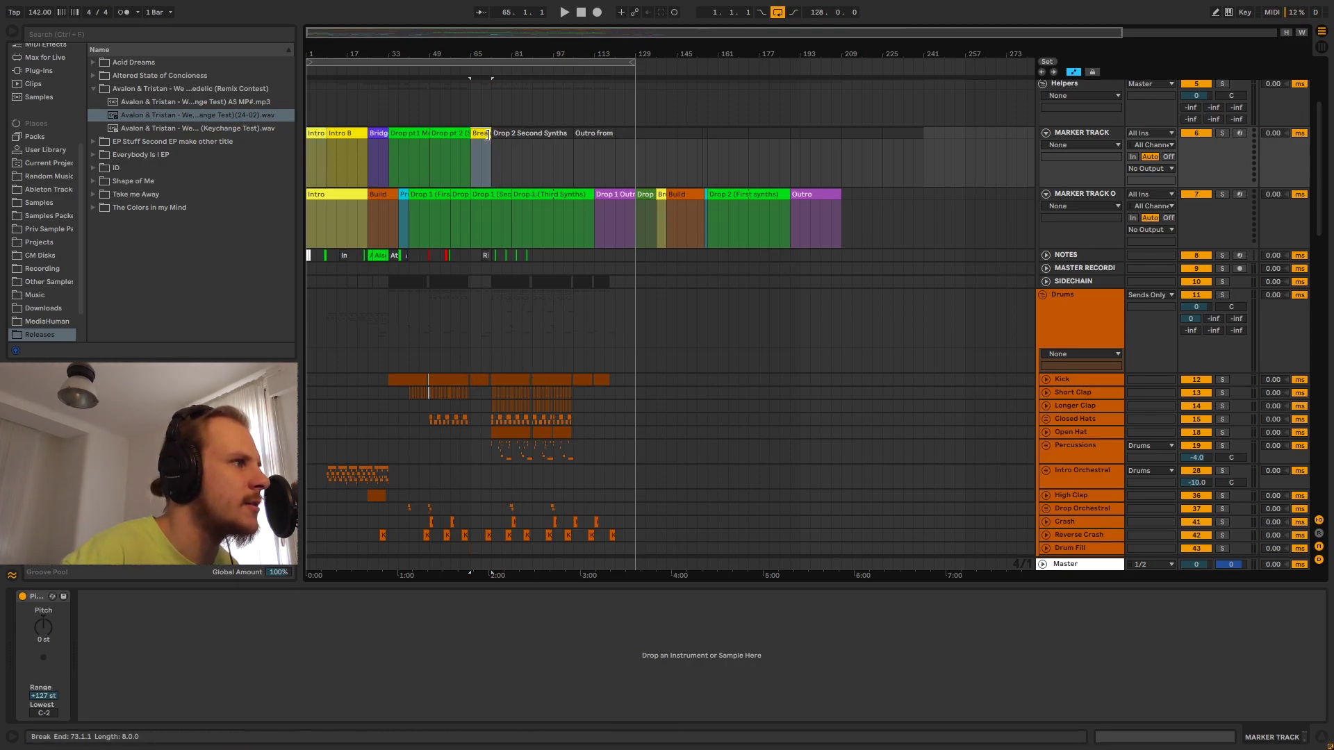
pyautogui.keyDown('shift'); pyautogui.click(318, 132); pyautogui.keyUp('shift')
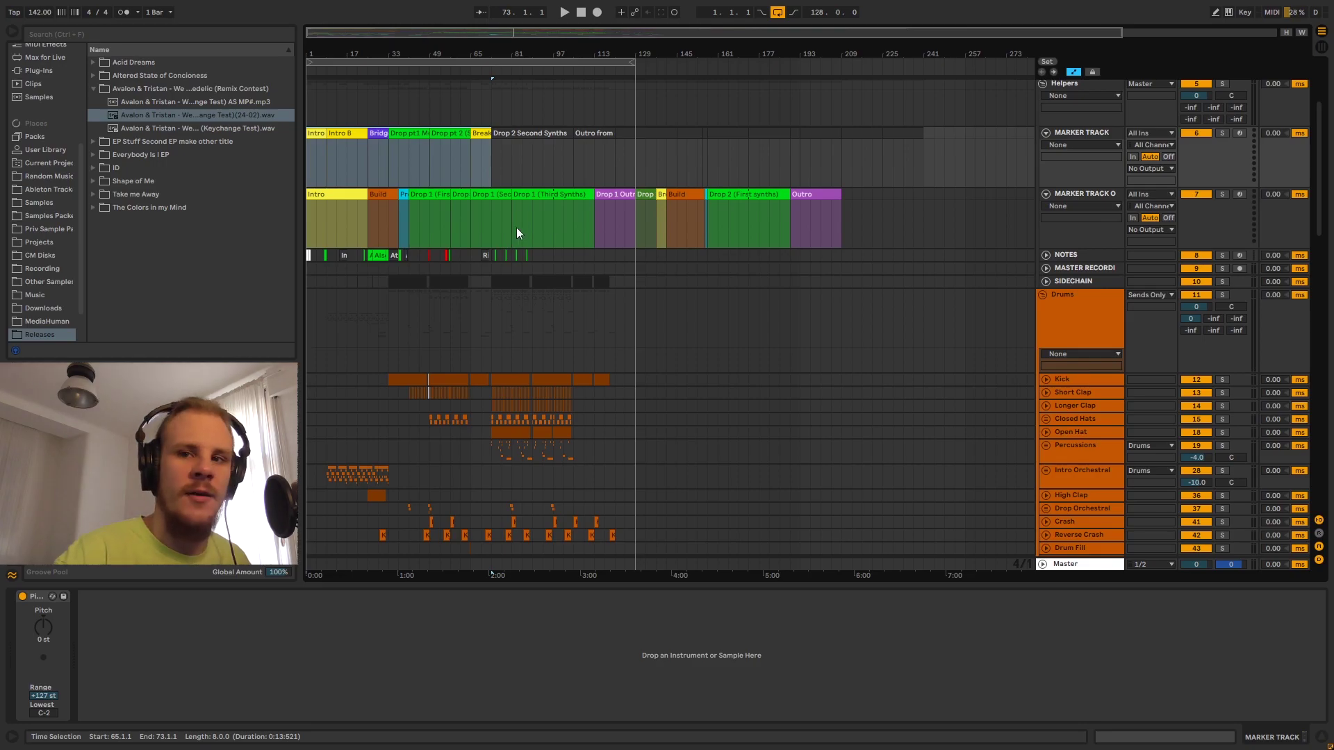
# Highlight bars 105 to about 119 of the Drums group, and step through the Drop 2 Second Synths and outro markers.
pyautogui.moveTo(382, 55); pyautogui.dragTo(460, 91)
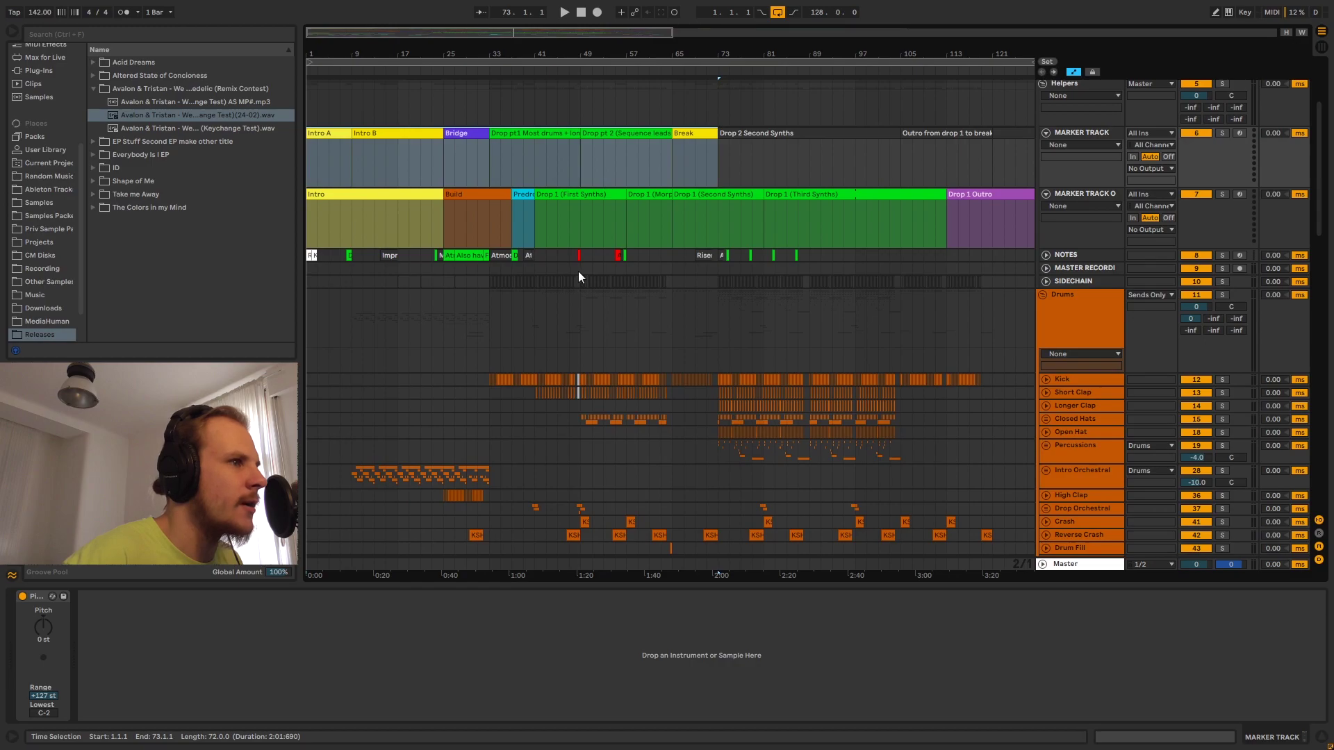
pyautogui.moveTo(720, 310)
pyautogui.mouseDown()
pyautogui.moveTo(907, 321)
pyautogui.moveTo(982, 308)
pyautogui.mouseUp()
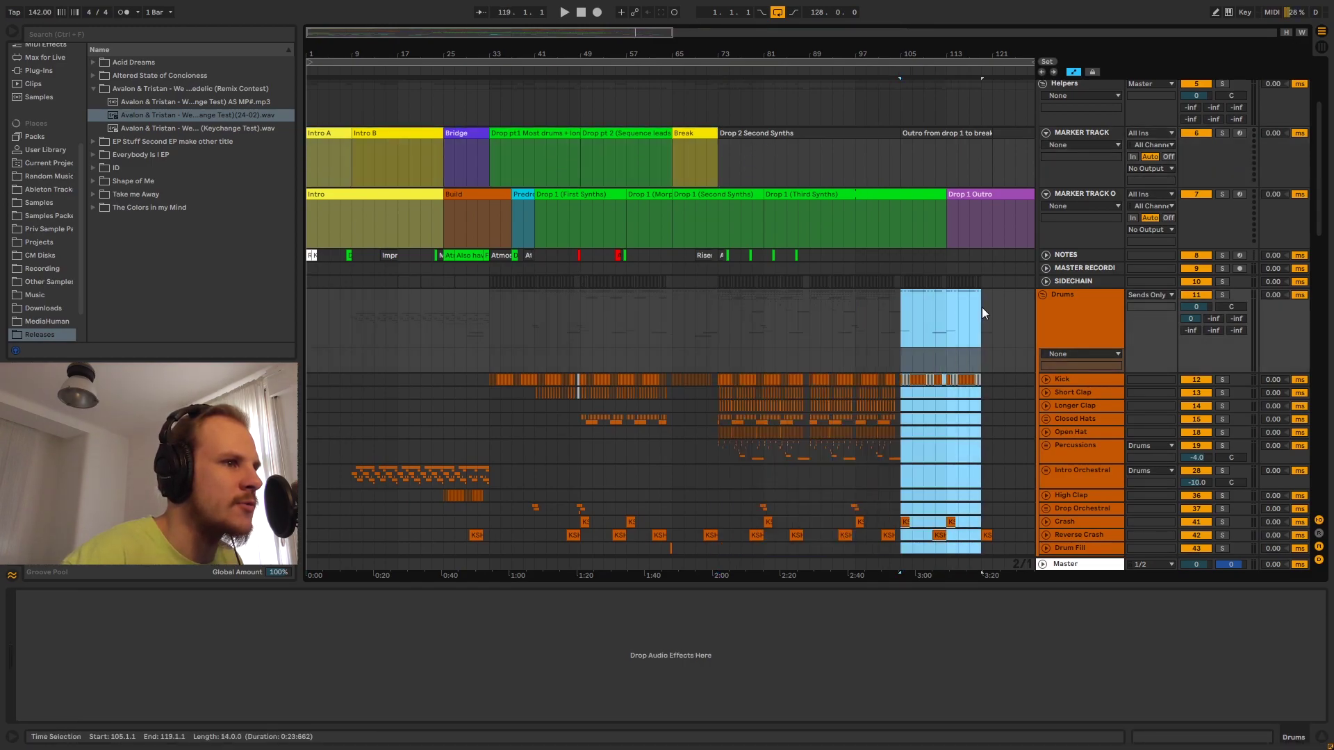
pyautogui.click(786, 131)
pyautogui.click(937, 127)
pyautogui.click(932, 131)
pyautogui.click(844, 132)
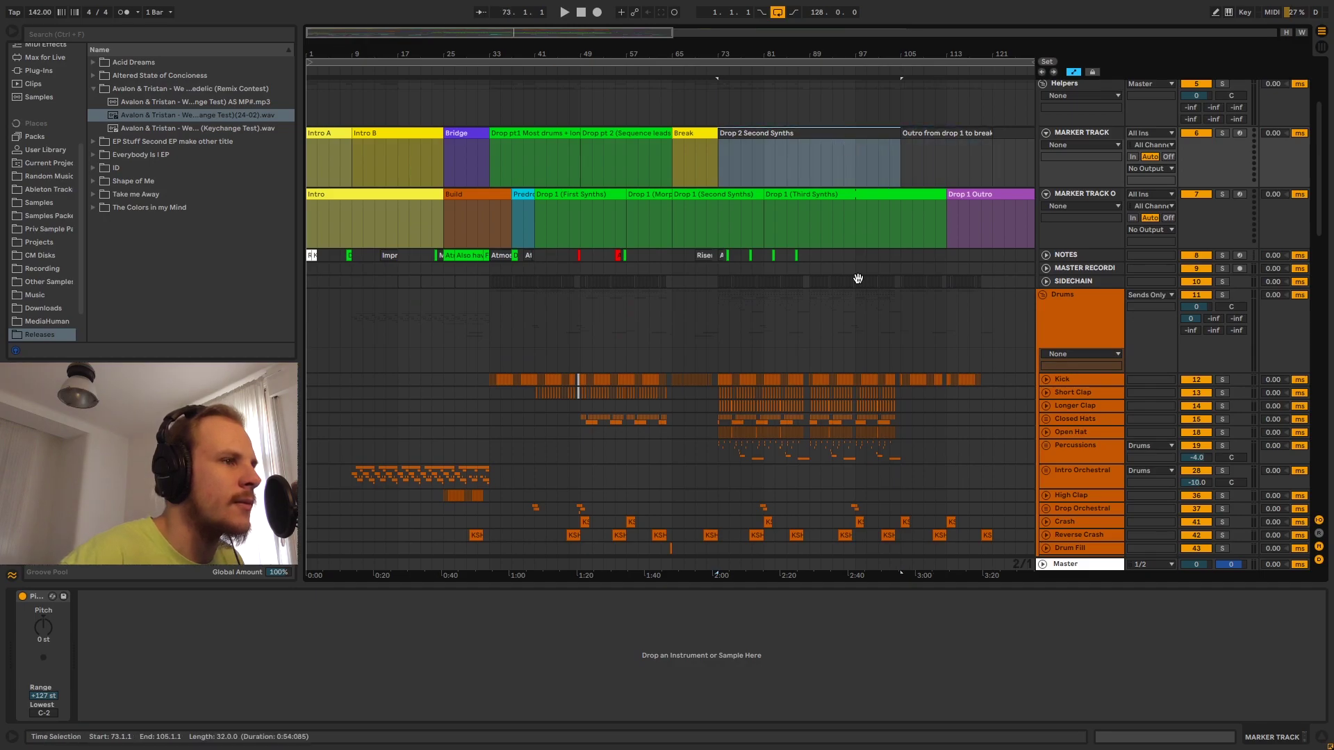
# Mark the empty stretch of the Drums group after the last clips, and place the insert marker at bar 141.
pyautogui.hscroll(5, 852, 71)
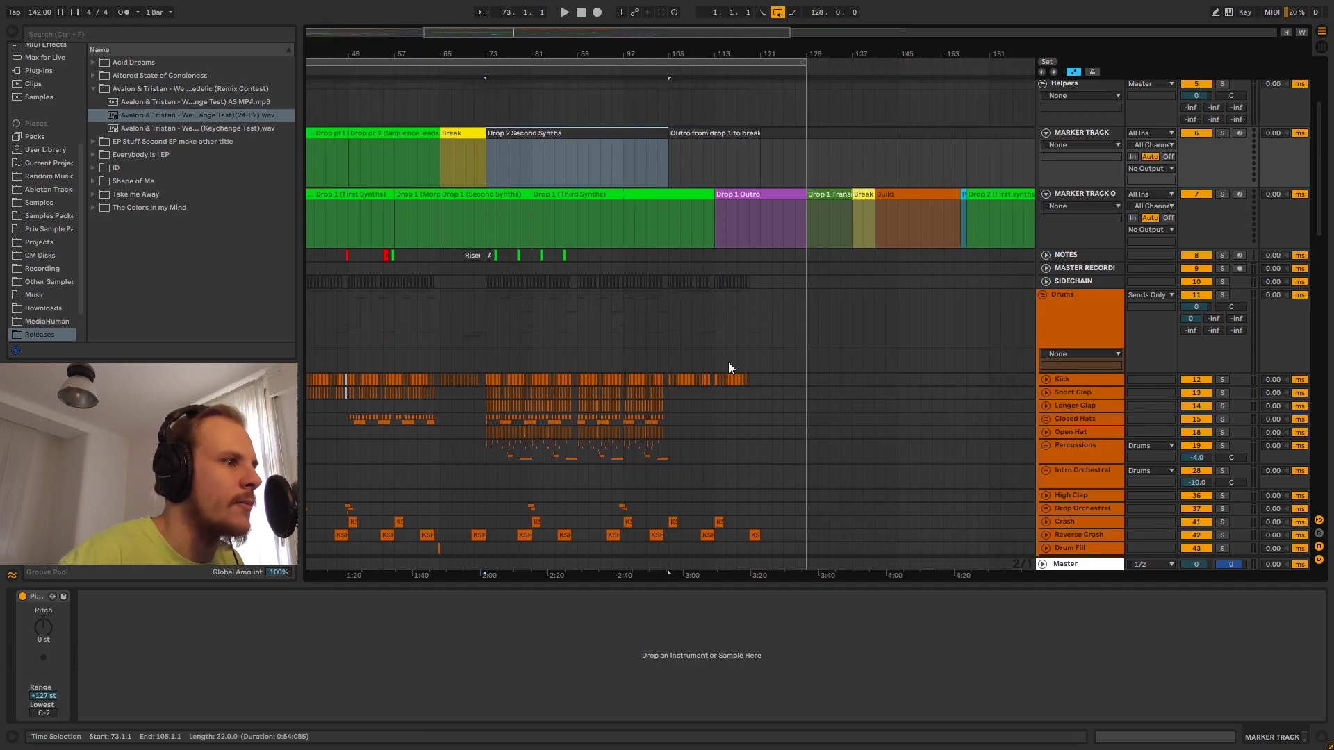
pyautogui.click(762, 337)
pyautogui.moveTo(763, 342); pyautogui.dragTo(873, 343)
pyautogui.click(874, 342)
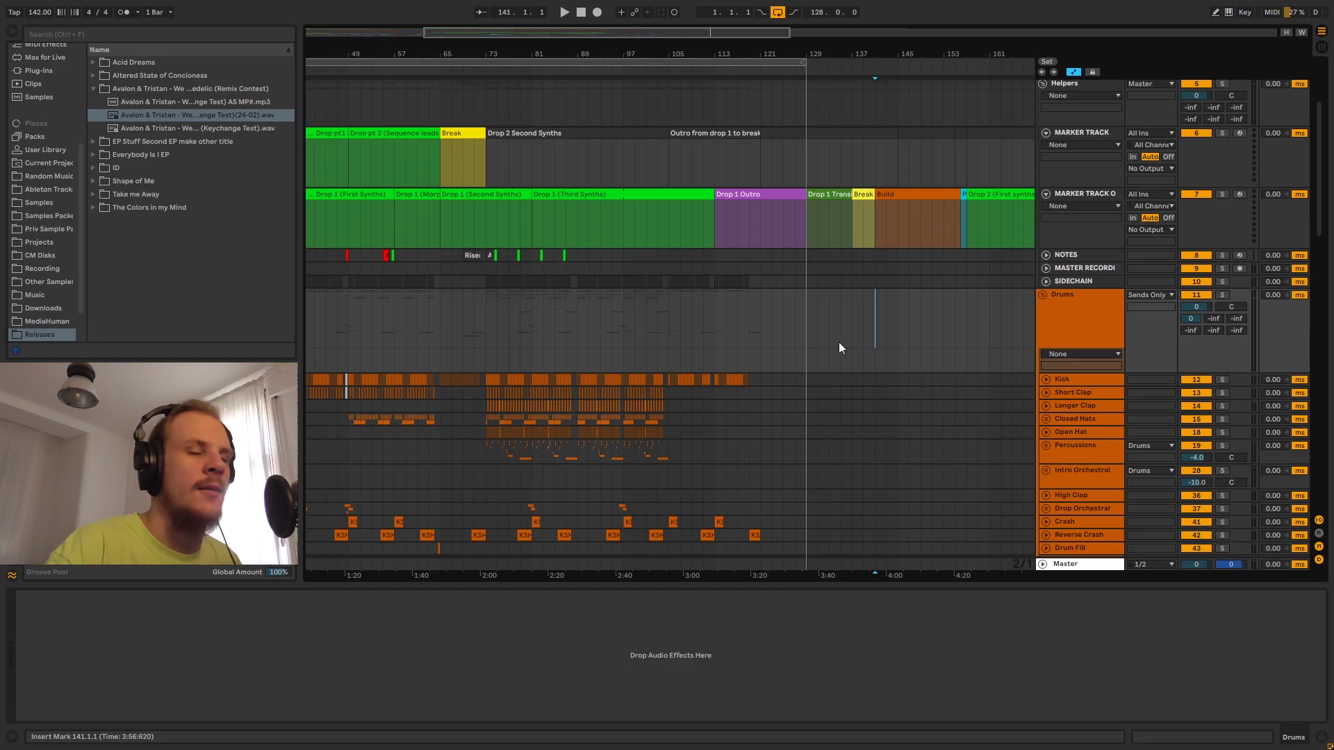
# Look over the arrangement clips in the Drums, Basses, Leads, Pads and FX track groups.
pyautogui.moveTo(678, 53); pyautogui.dragTo(764, 36)
pyautogui.scroll(-8, 703, 277)
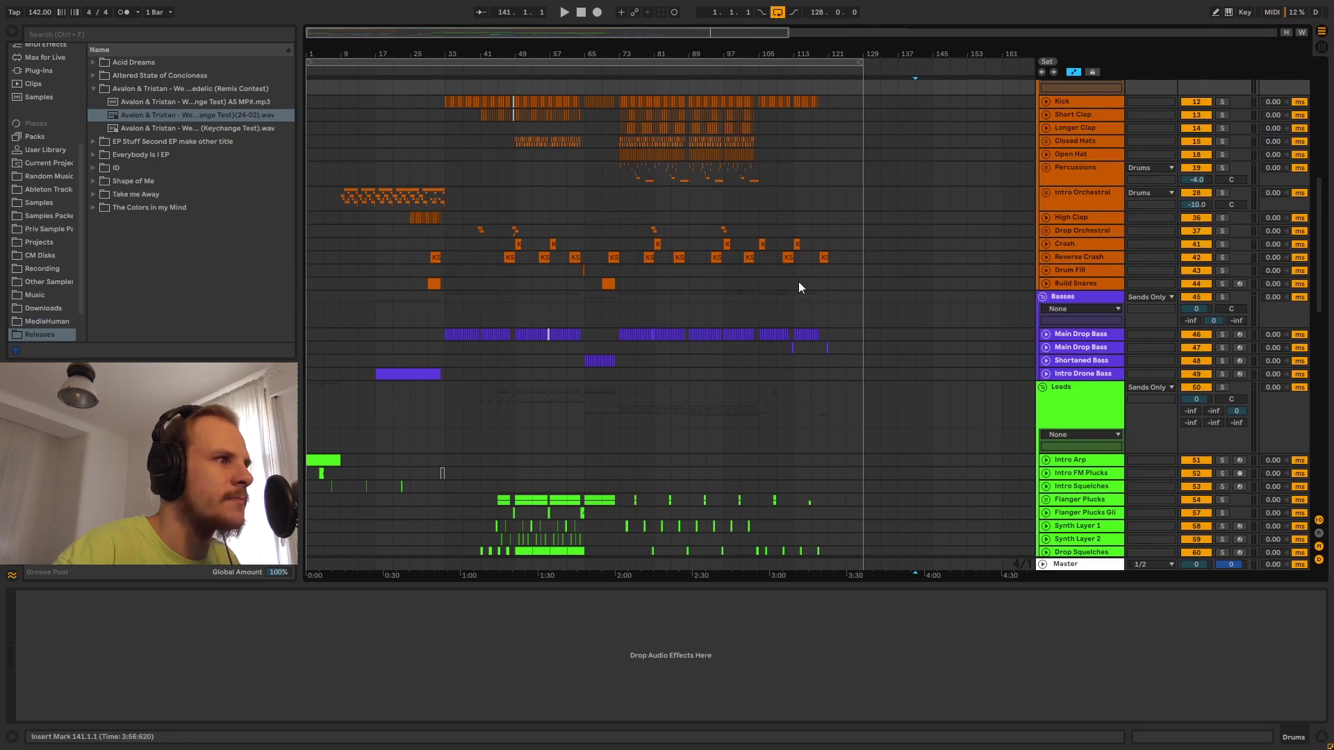
pyautogui.scroll(8, 799, 284)
pyautogui.scroll(1, 687, 314)
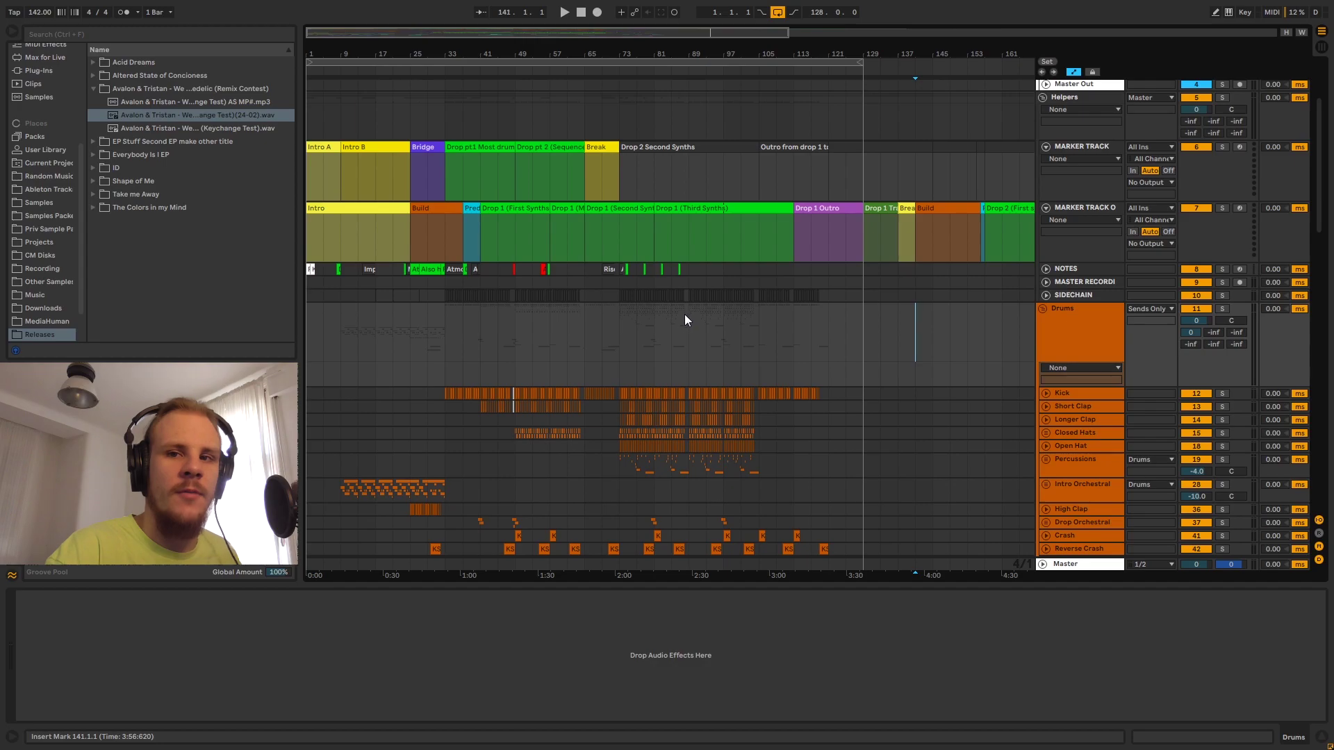
pyautogui.scroll(-20, 589, 329)
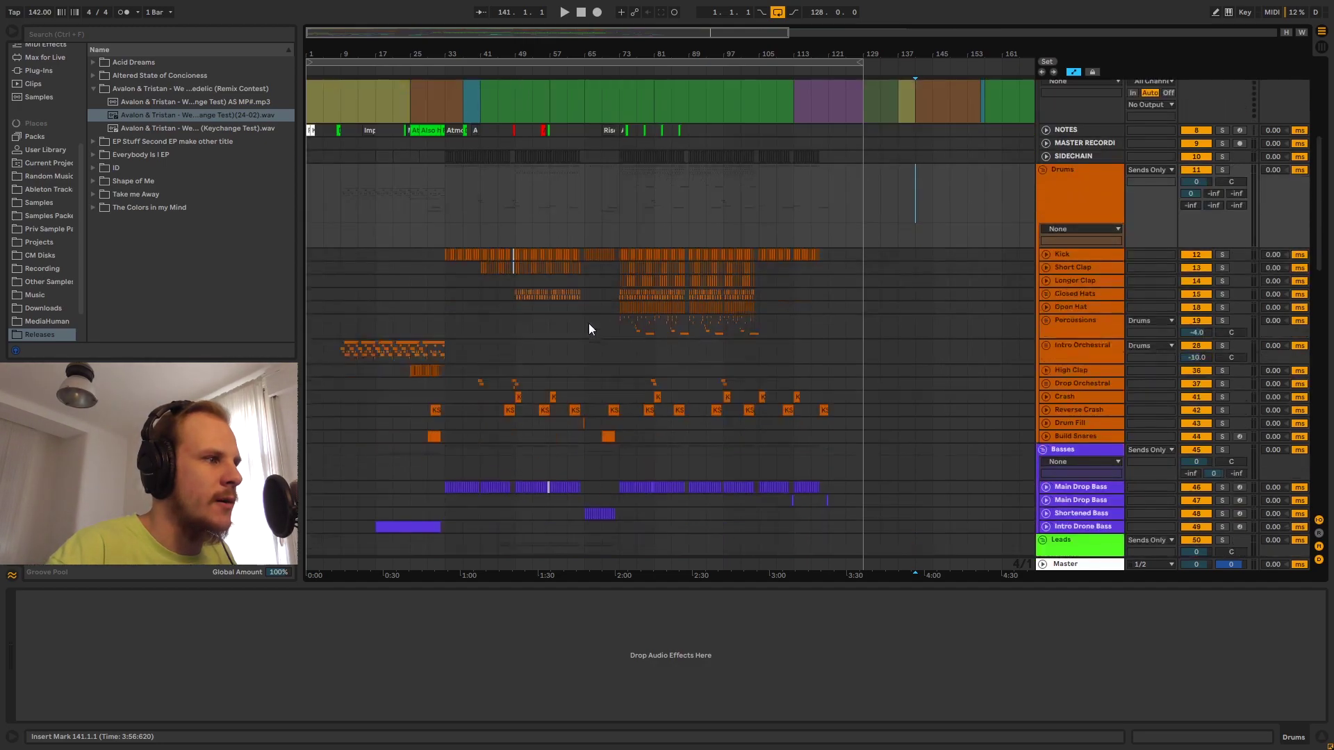
pyautogui.scroll(-15, 590, 324)
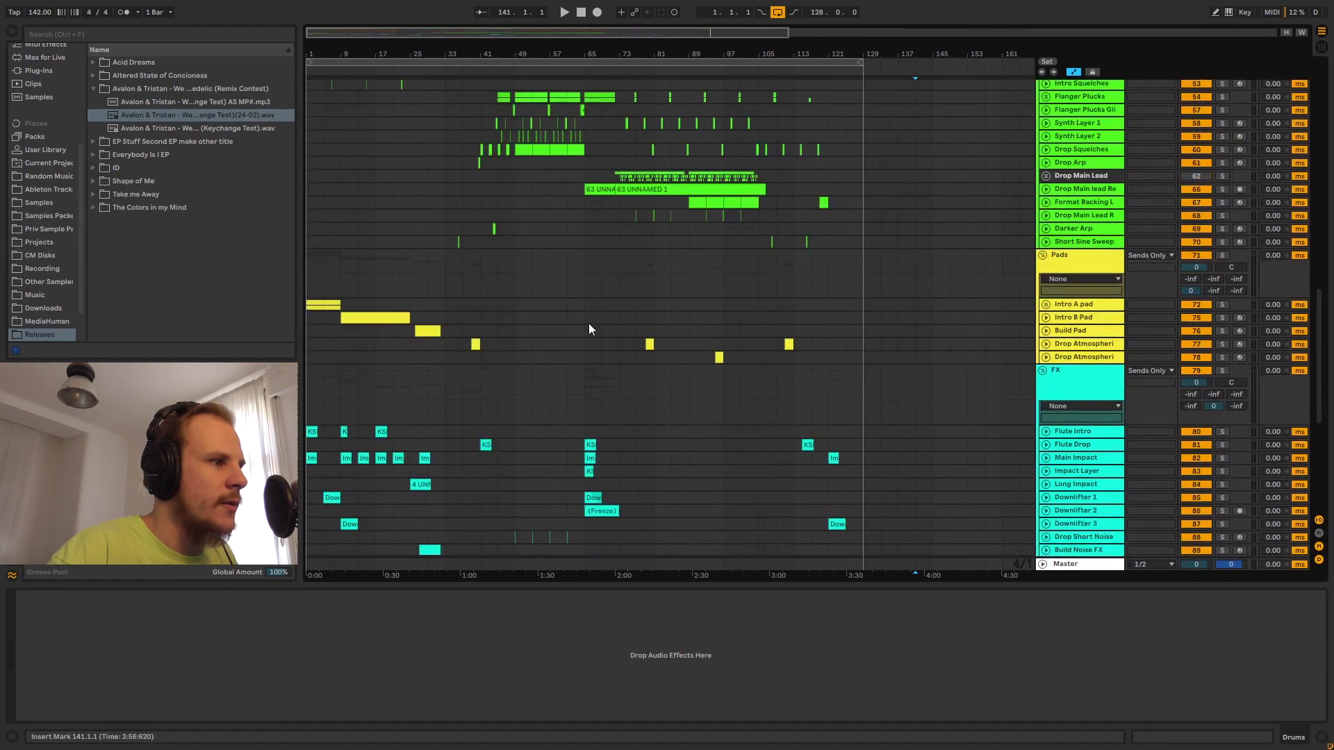
pyautogui.scroll(10, 589, 330)
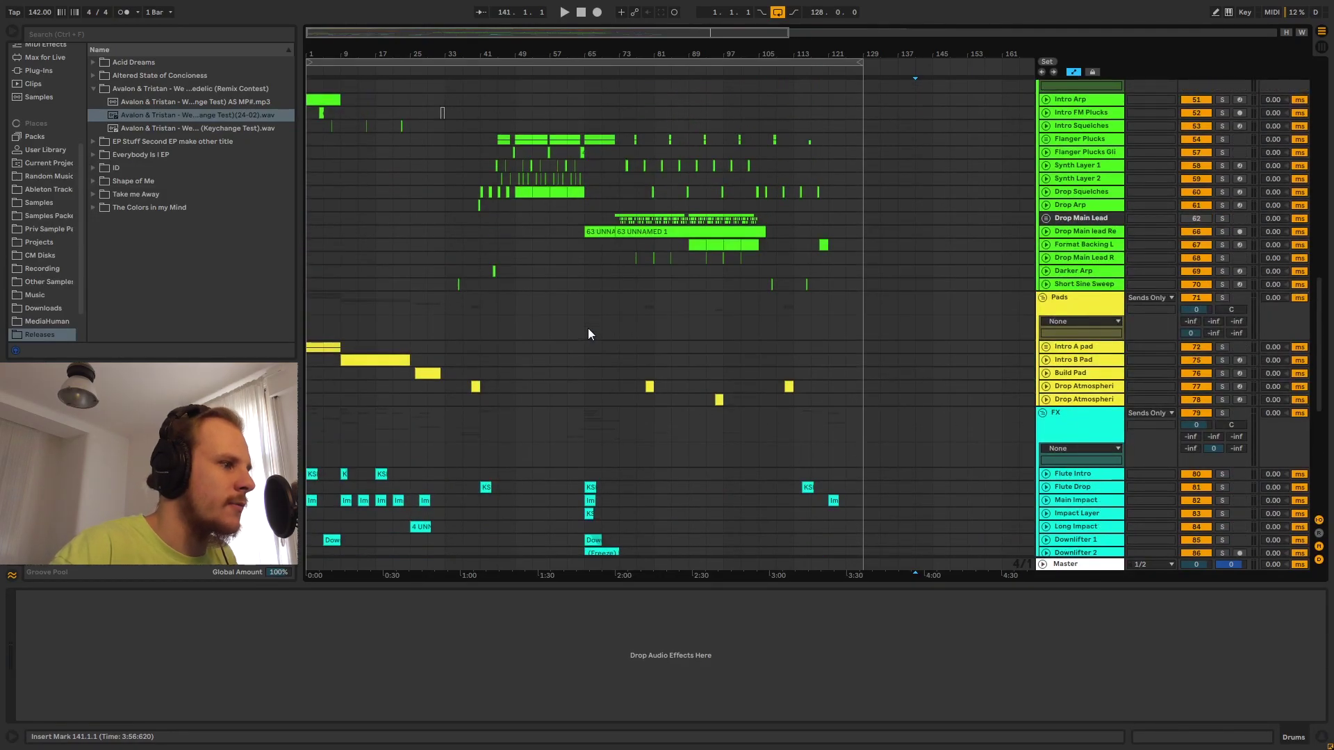
pyautogui.scroll(-5, 588, 333)
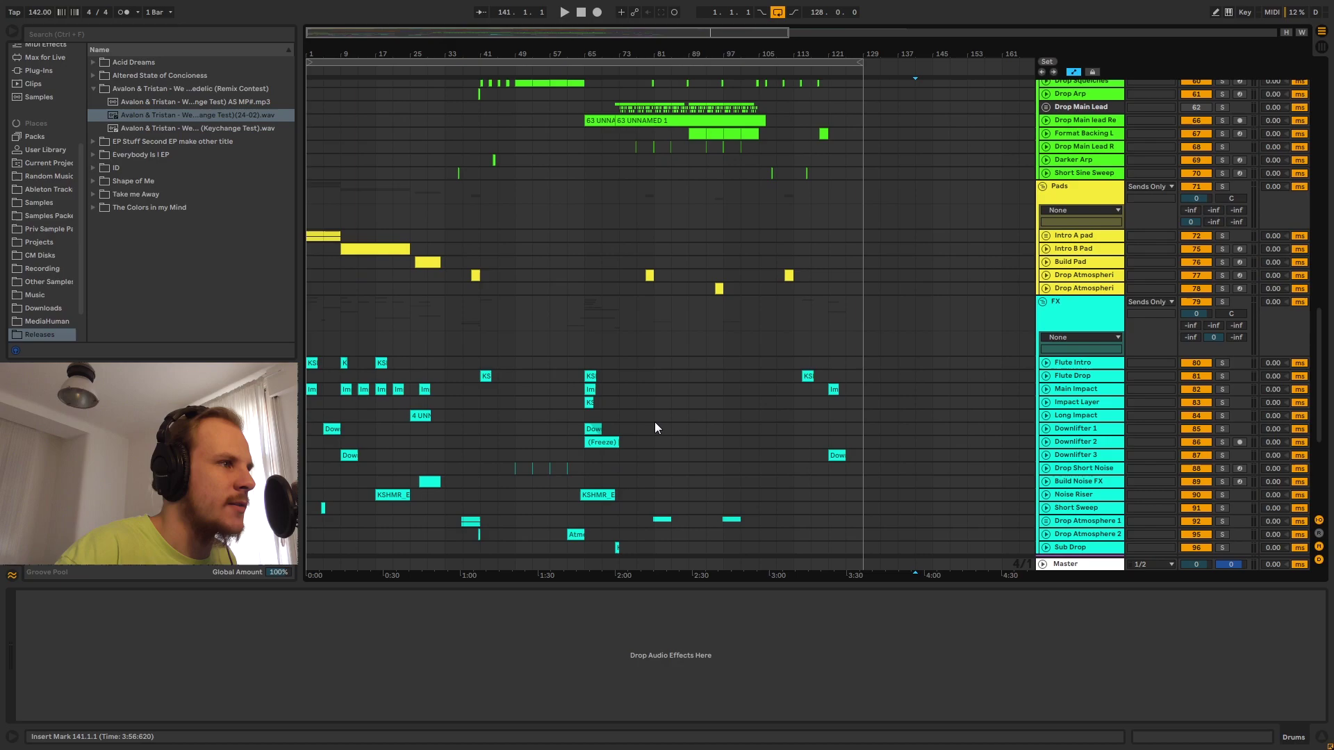
pyautogui.scroll(17, 655, 424)
pyautogui.scroll(13, 653, 421)
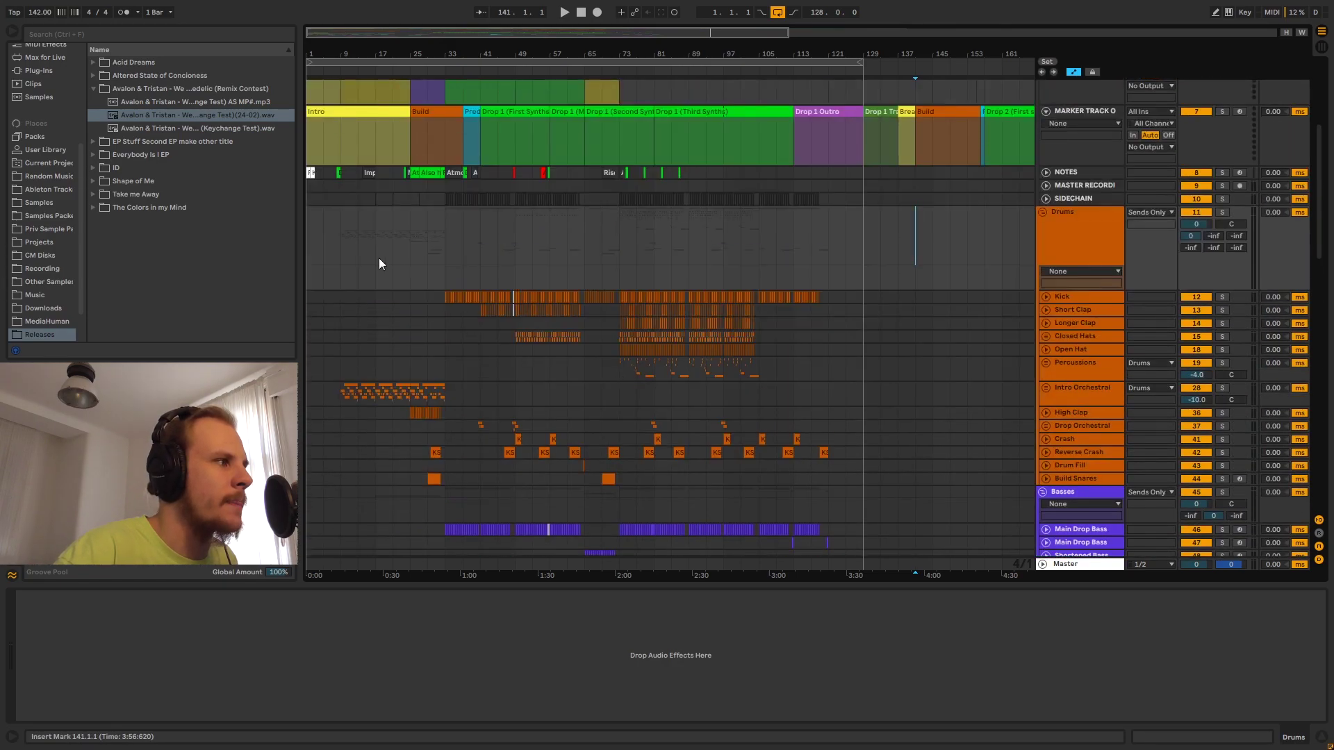
pyautogui.scroll(-4, 792, 303)
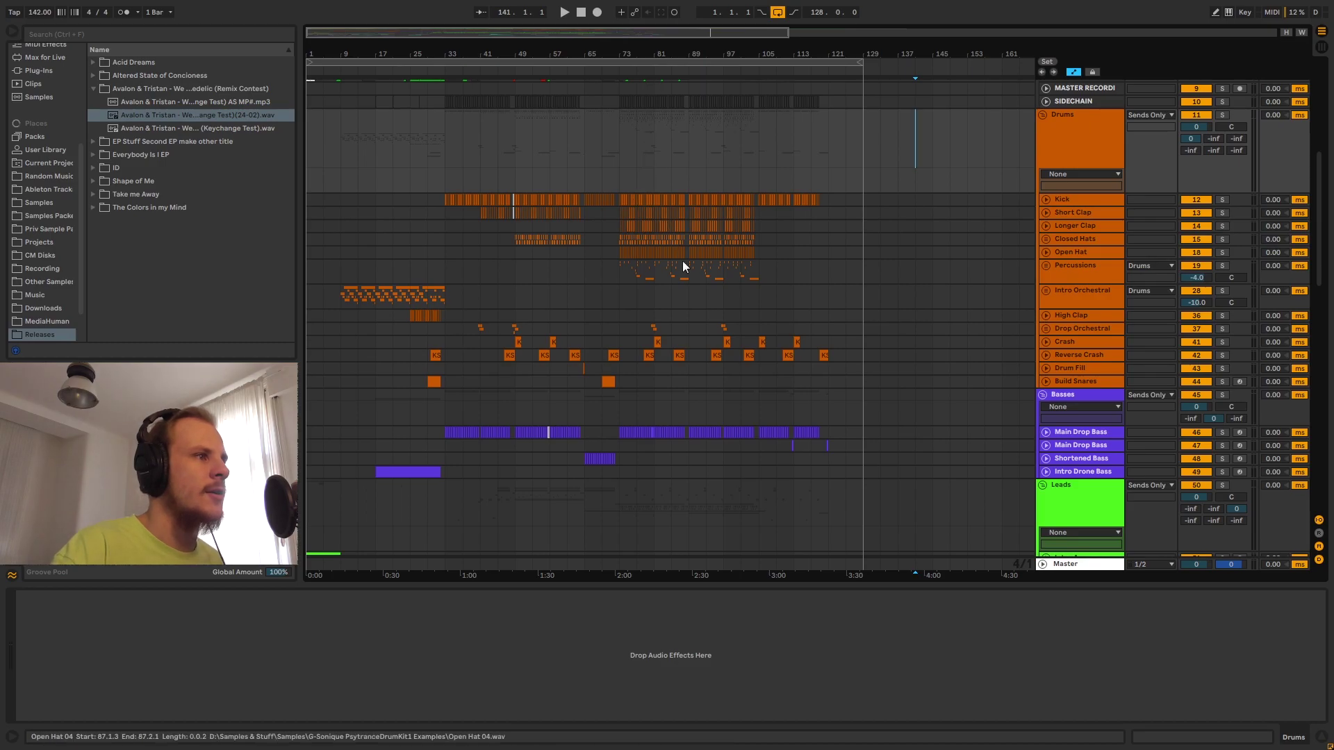
pyautogui.scroll(-2, 625, 336)
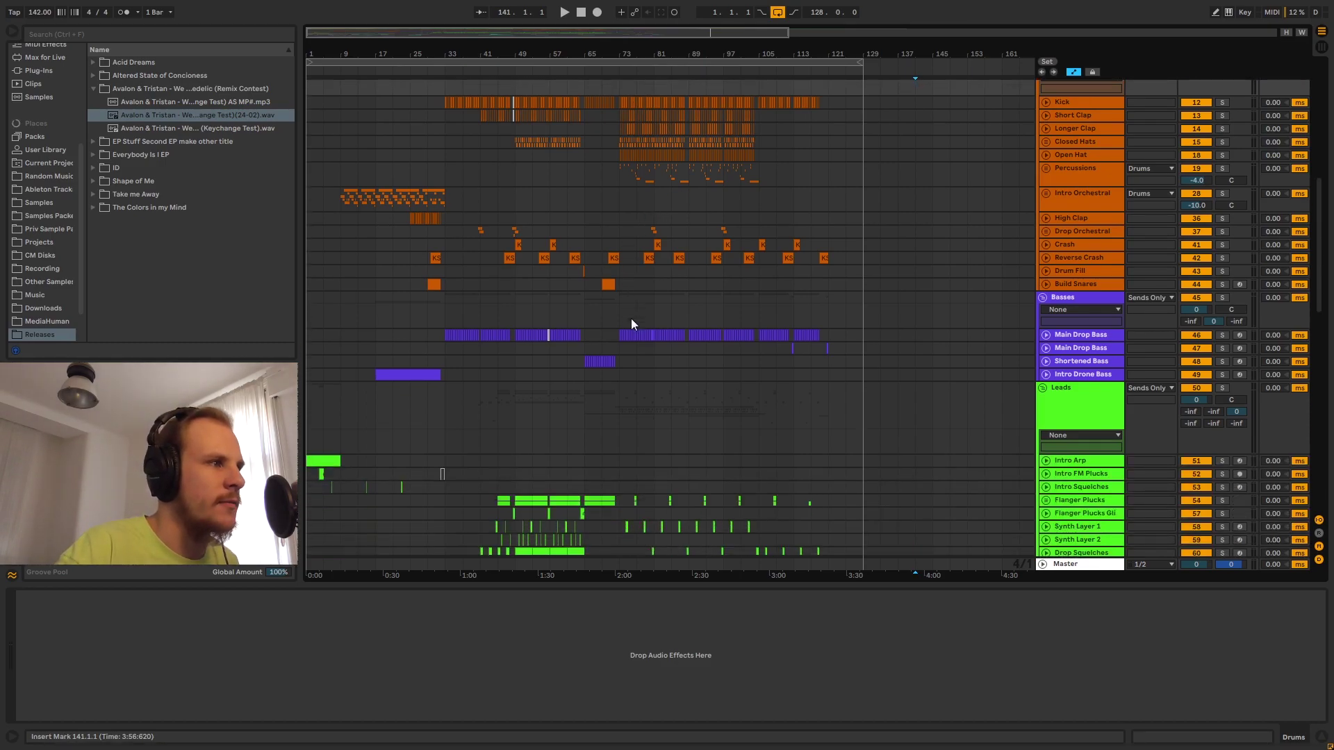
pyautogui.scroll(-4, 630, 319)
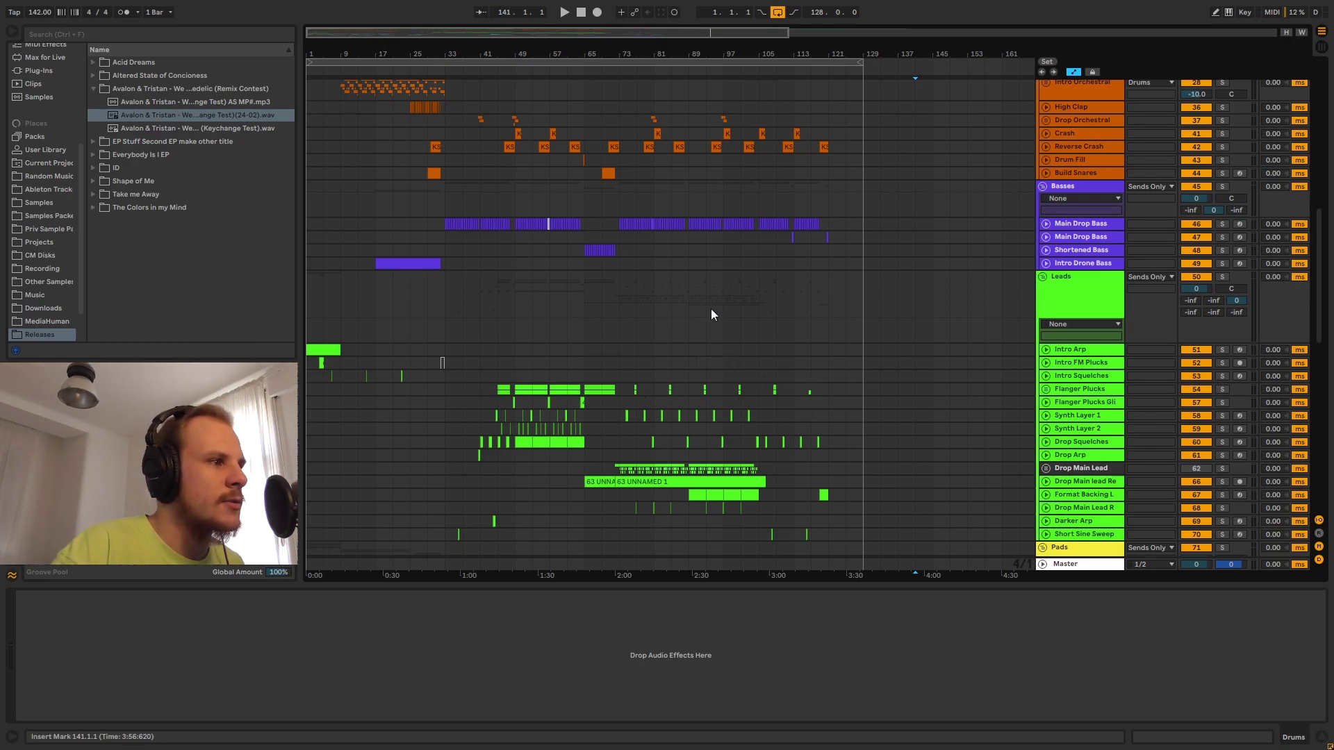
# Collapse both marker tracks and expand the NOTES track.
pyautogui.scroll(10, 684, 310)
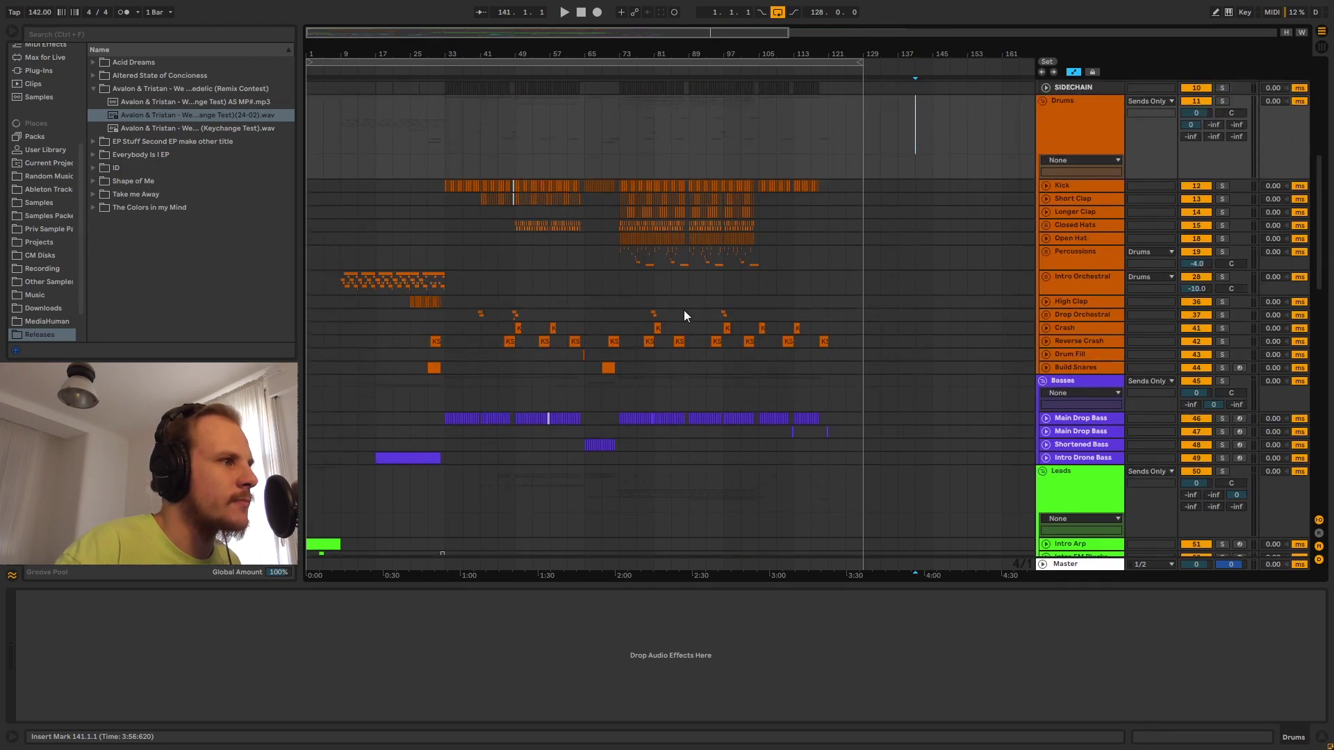
pyautogui.scroll(3, 683, 310)
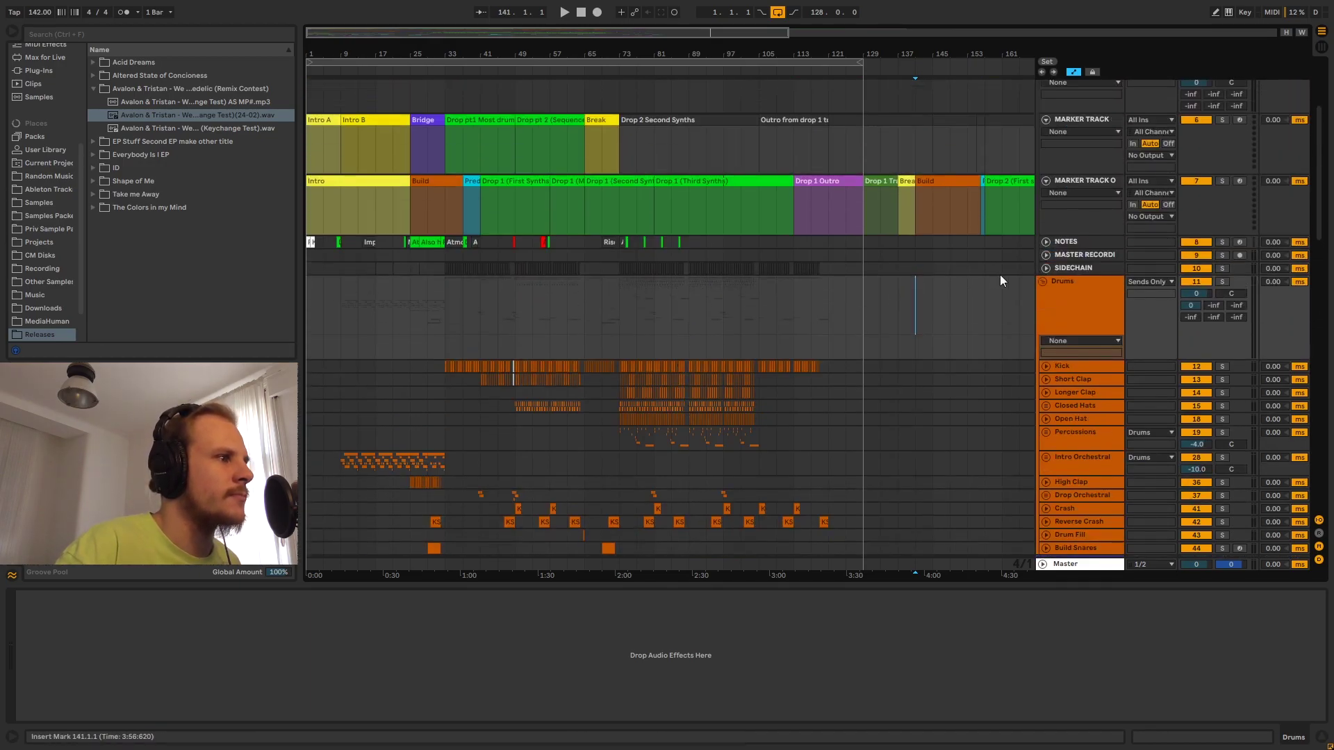
pyautogui.click(1046, 119)
pyautogui.click(1047, 133)
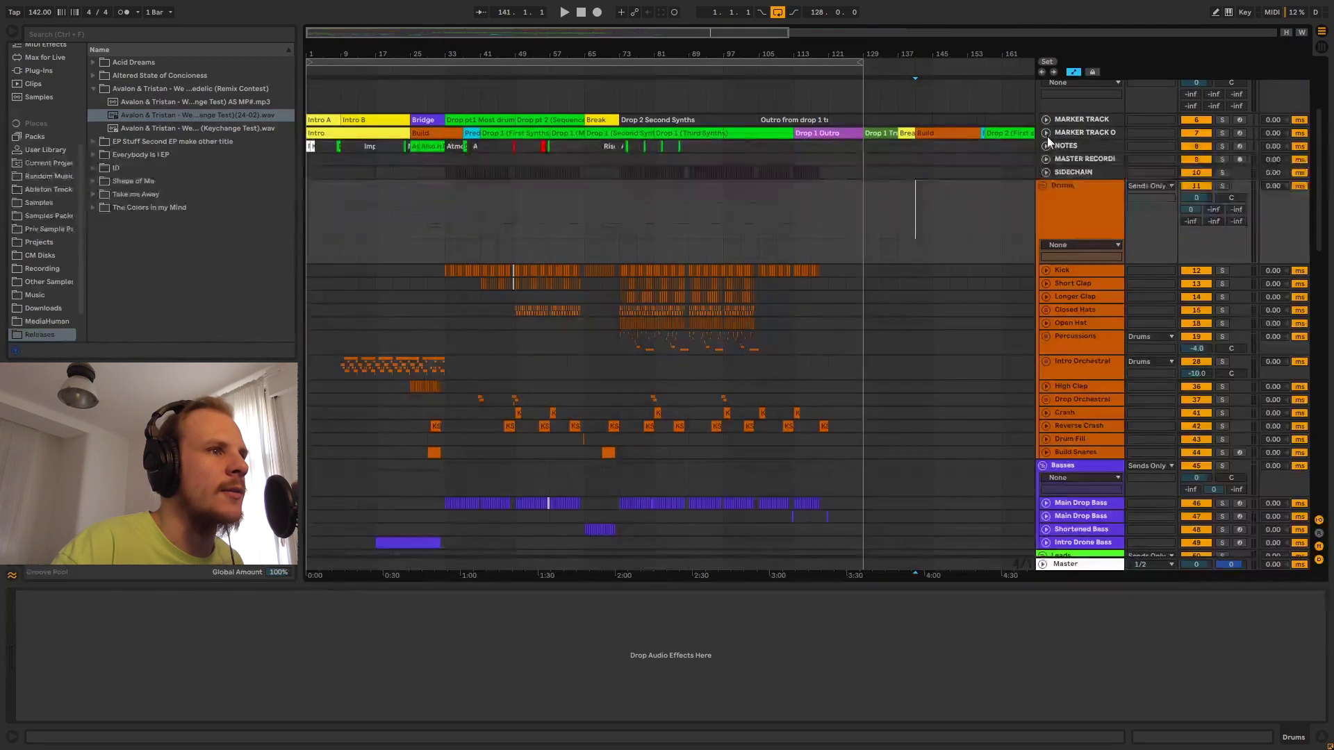
pyautogui.click(1046, 146)
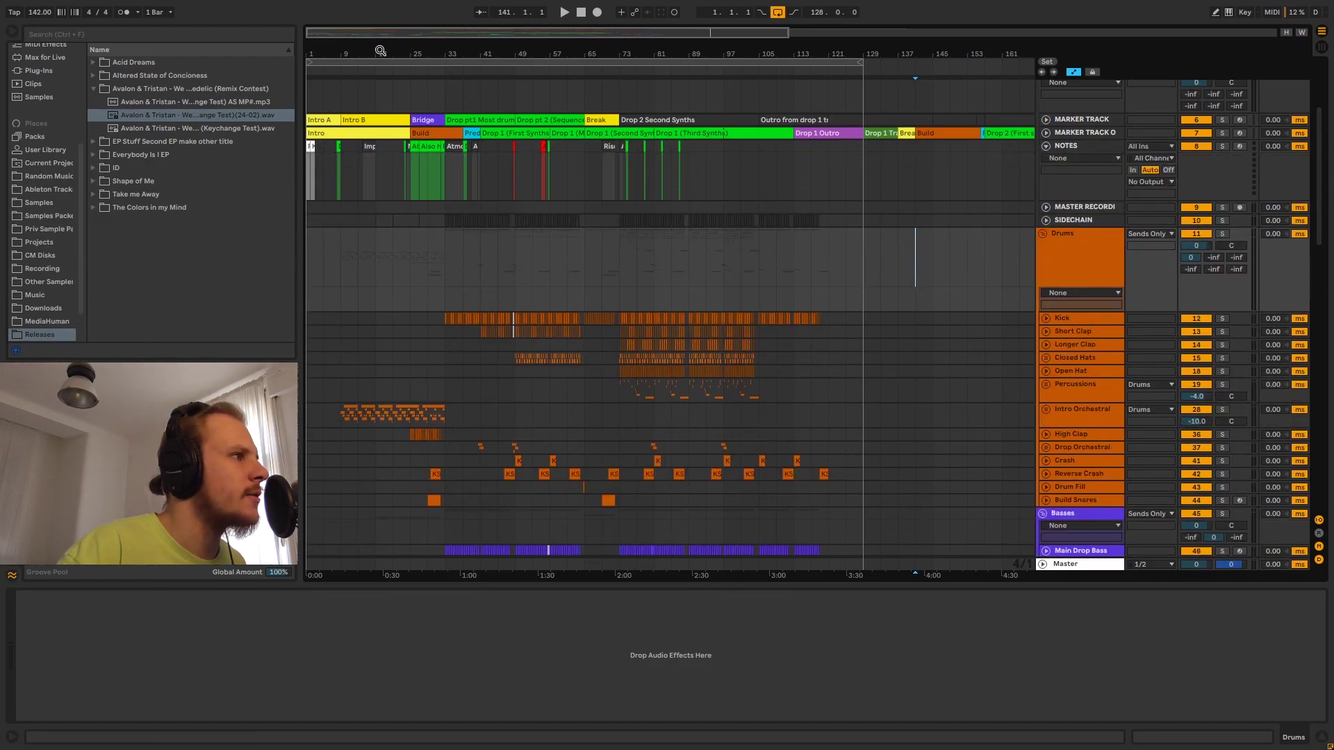
# Select the remix project title note and the key and BPM note at the start of the NOTES track.
pyautogui.moveTo(378, 51); pyautogui.dragTo(404, 74)
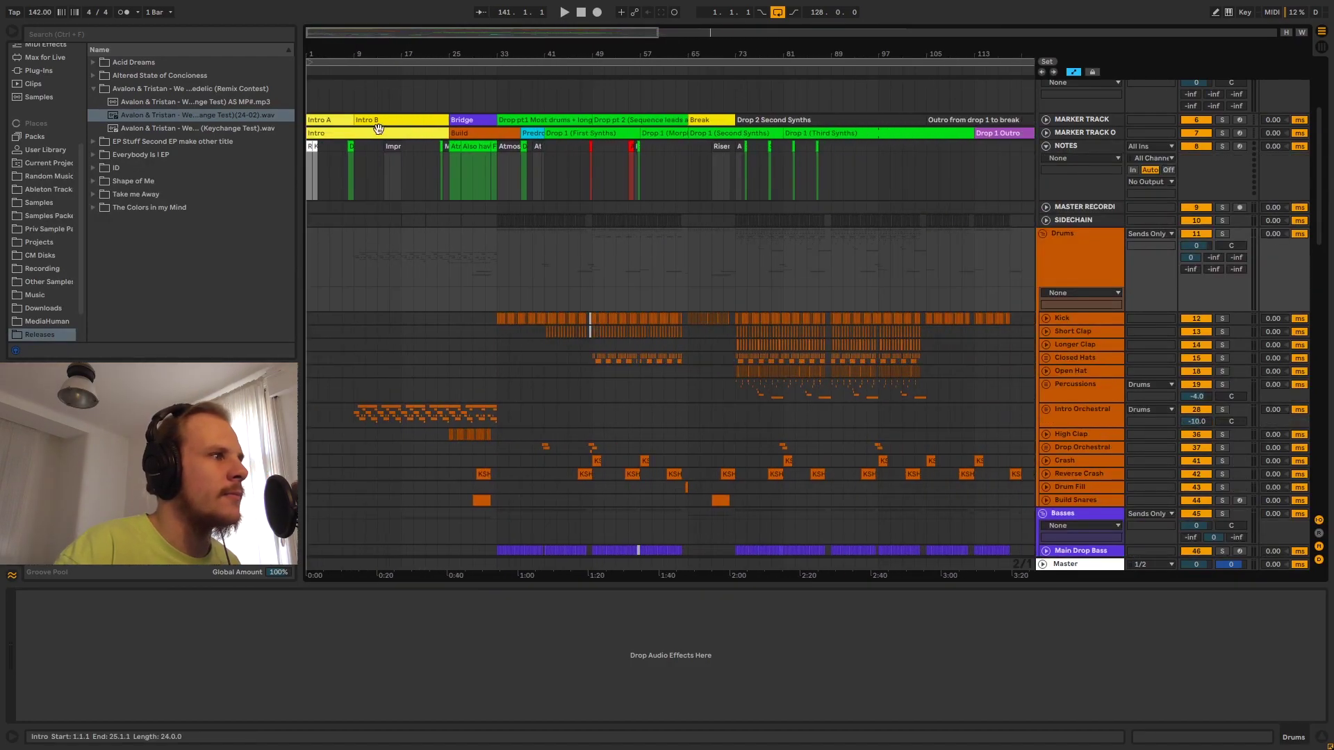
pyautogui.moveTo(314, 52); pyautogui.dragTo(314, 216)
pyautogui.click(331, 157)
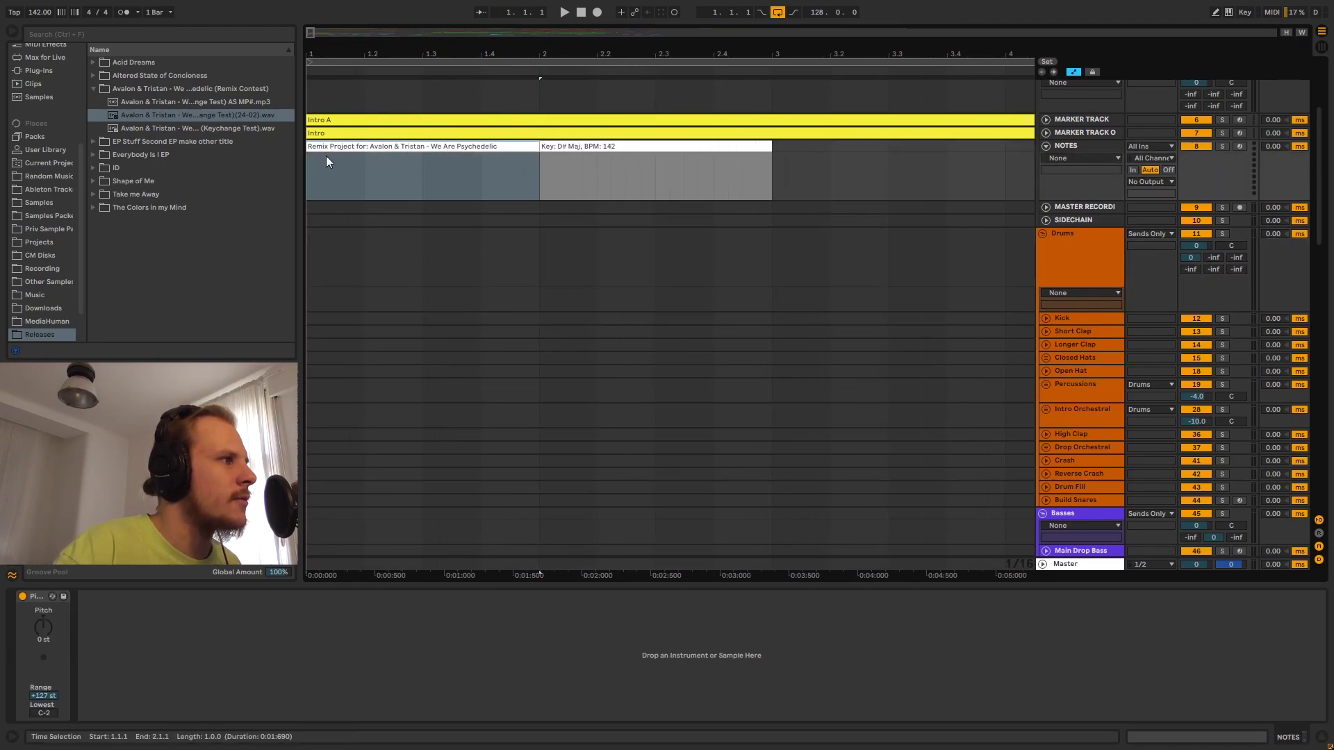
pyautogui.click(752, 173)
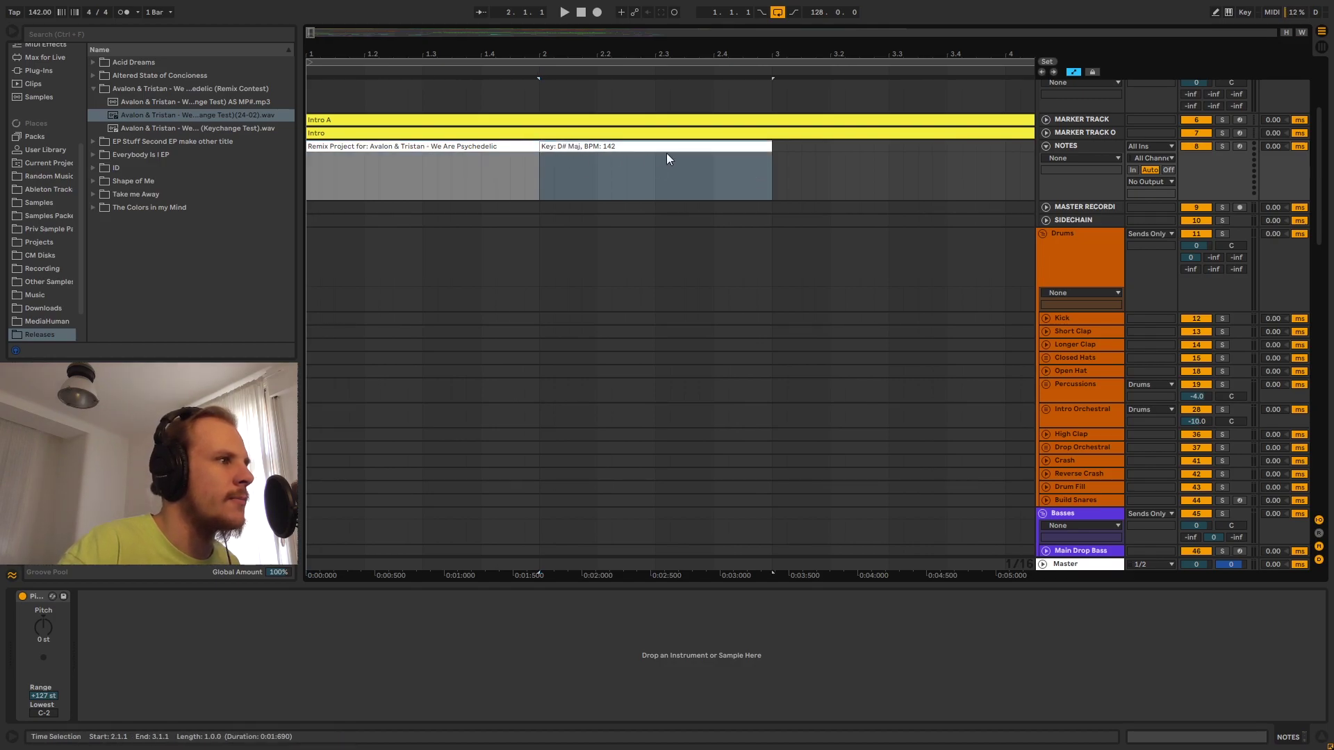
# Step through the vocal notes around bars 14 and 24 and the Short drum fill note on the NOTES track.
pyautogui.moveTo(639, 52); pyautogui.dragTo(639, 11)
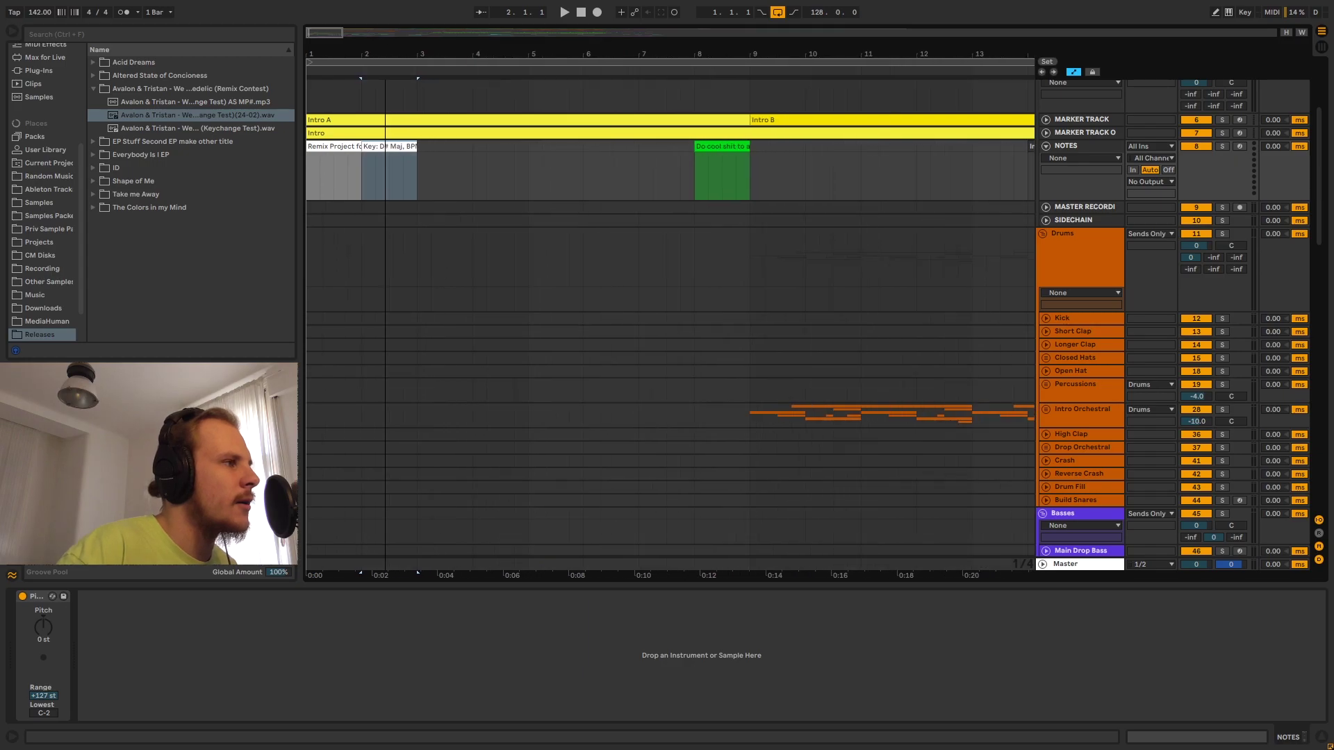
pyautogui.scroll(-2, 602, 212)
pyautogui.scroll(4, 602, 211)
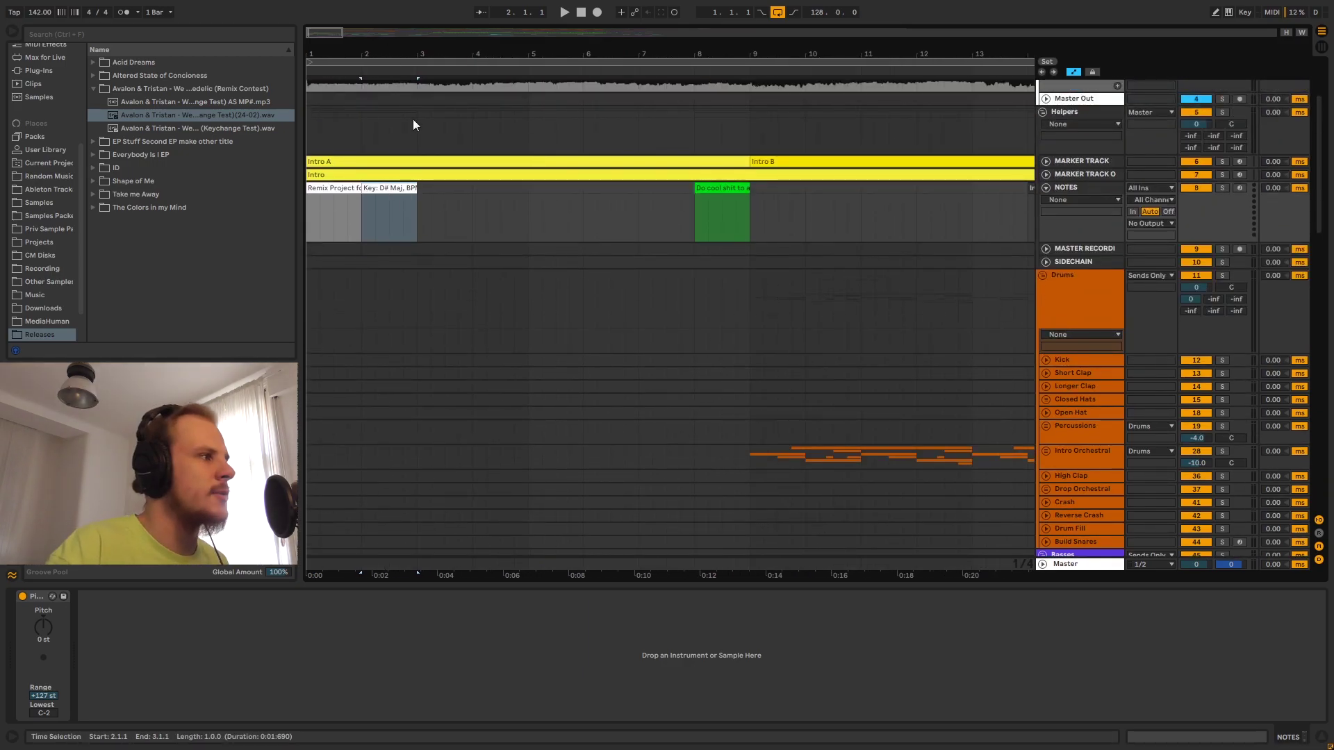
pyautogui.moveTo(425, 56); pyautogui.dragTo(426, 40)
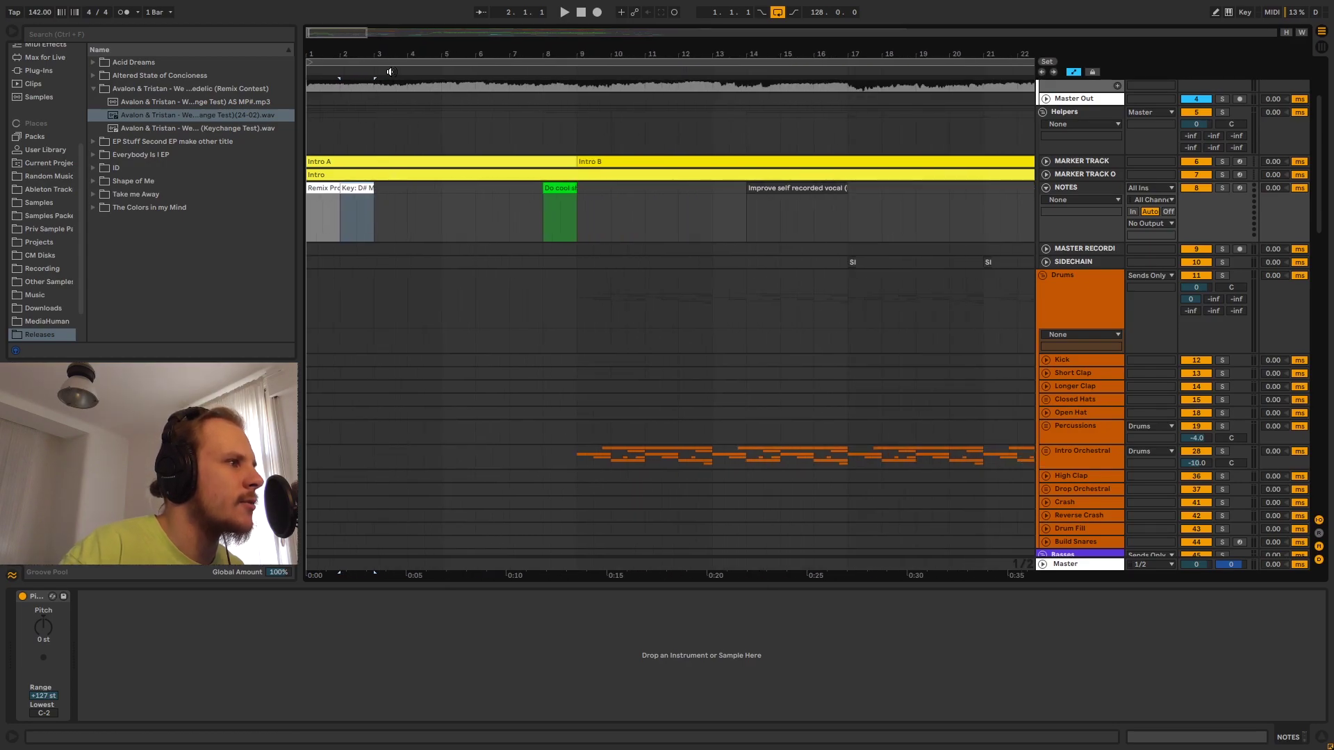
pyautogui.moveTo(583, 56); pyautogui.dragTo(583, 4)
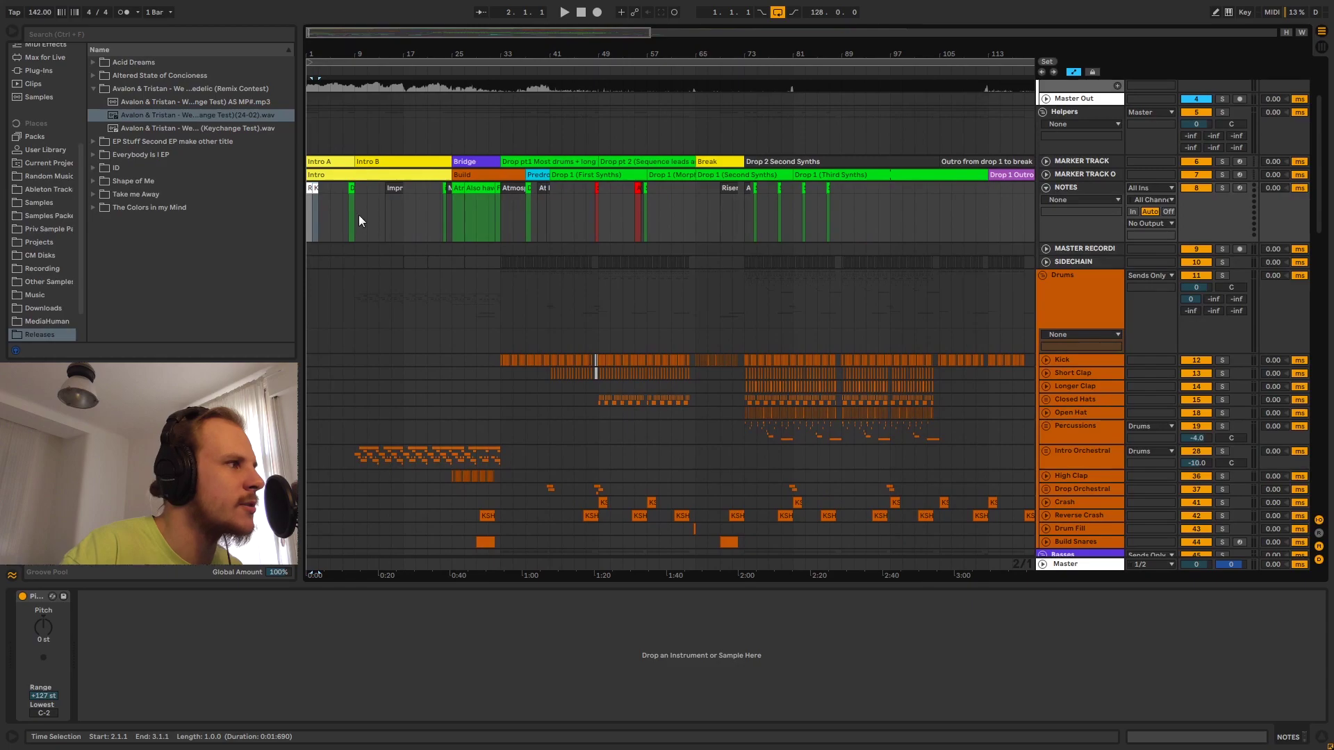
pyautogui.click(443, 189)
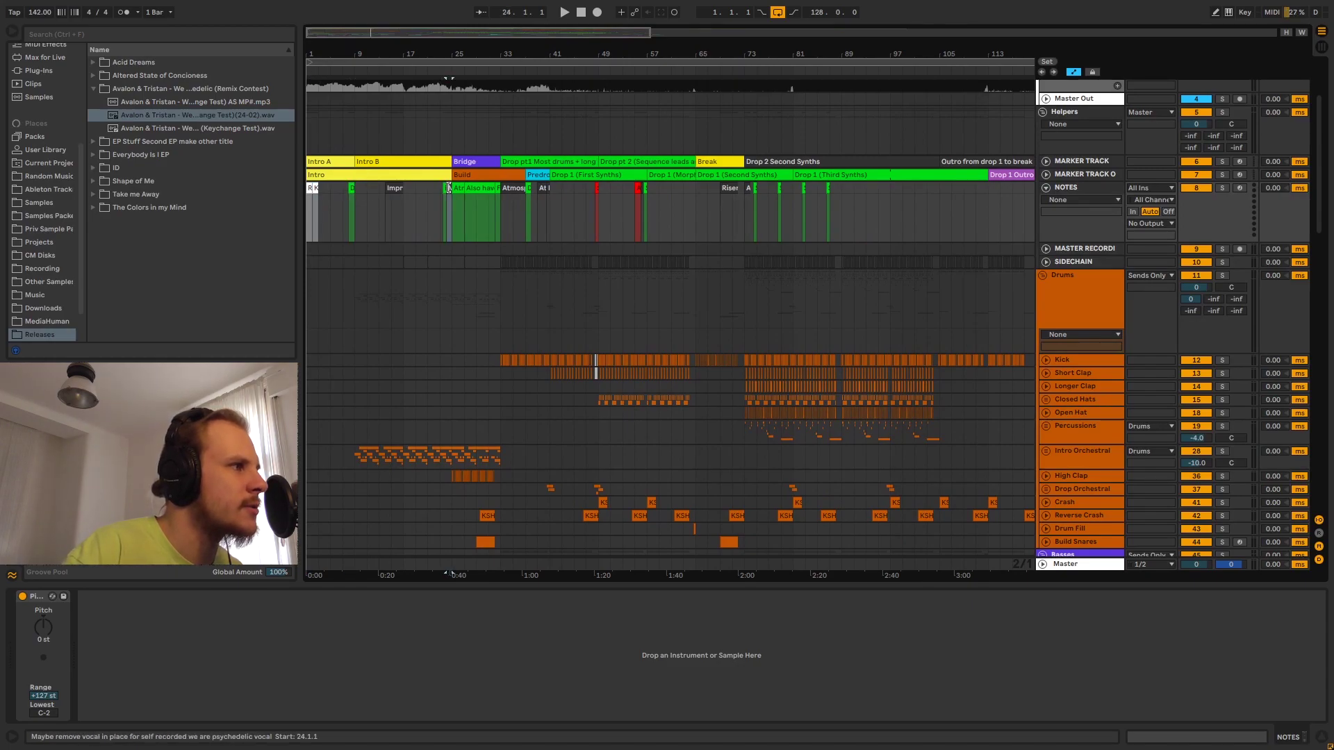
pyautogui.click(394, 198)
pyautogui.click(597, 208)
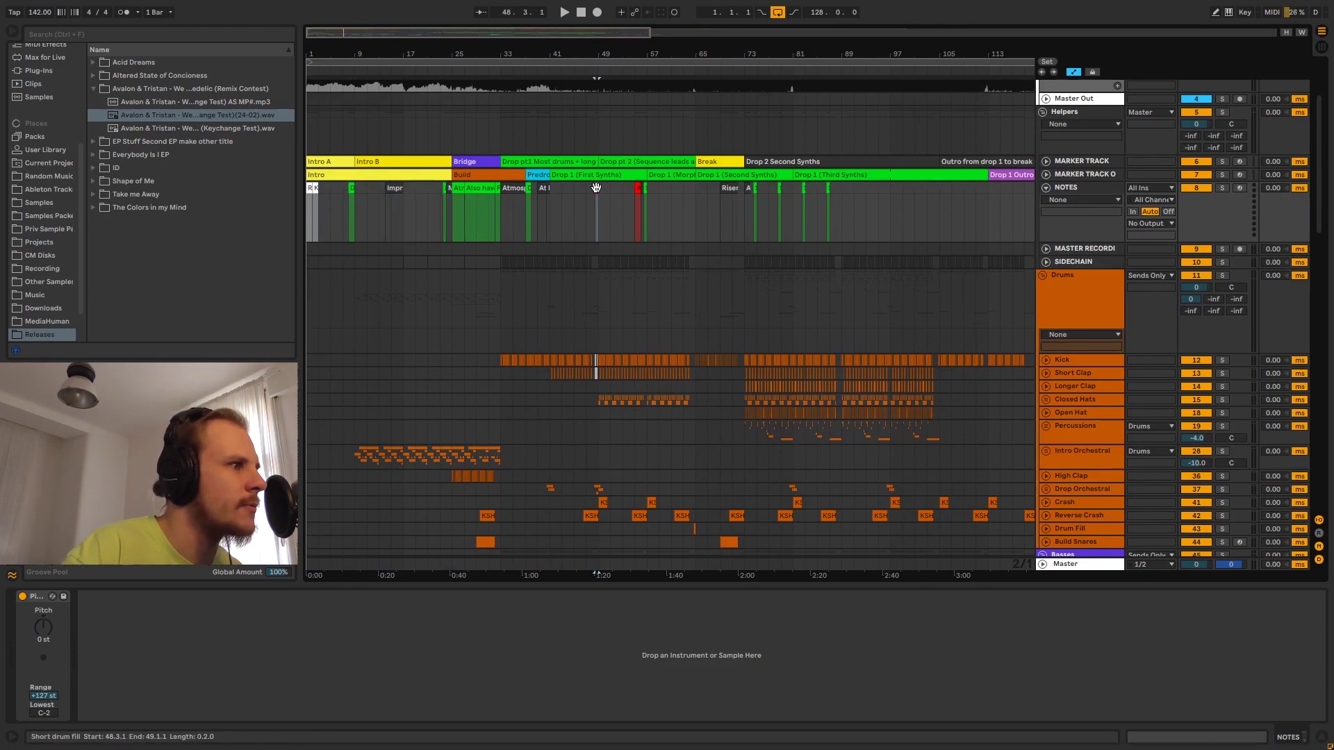
# Select the red note at bar 55, and the time range from bar 5 to bar 97 on the NOTES track.
pyautogui.click(638, 208)
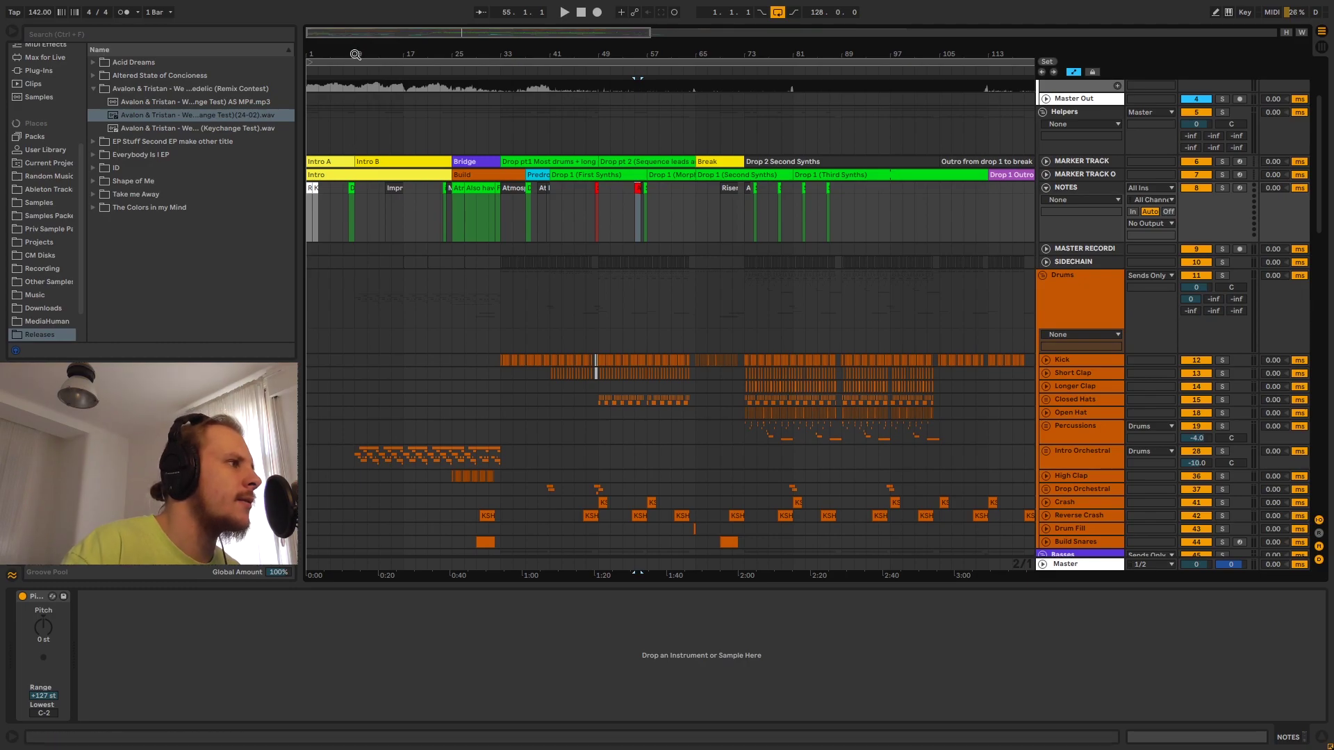
pyautogui.moveTo(348, 49)
pyautogui.mouseDown()
pyautogui.moveTo(354, 119)
pyautogui.moveTo(367, 67)
pyautogui.moveTo(332, 31)
pyautogui.mouseUp()
pyautogui.moveTo(327, 188); pyautogui.dragTo(668, 194)
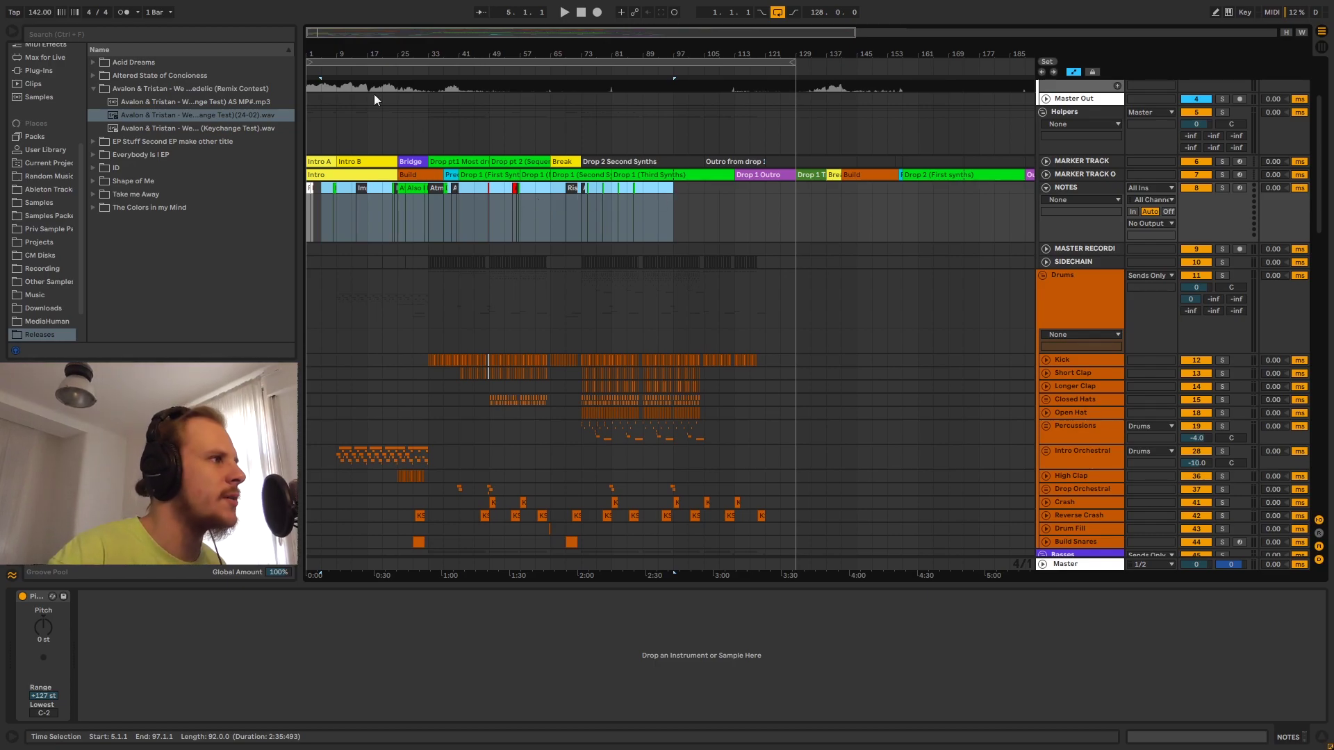
# Select the arp note at bar 8, just before Intro B, on the NOTES track.
pyautogui.moveTo(345, 55); pyautogui.dragTo(564, 157)
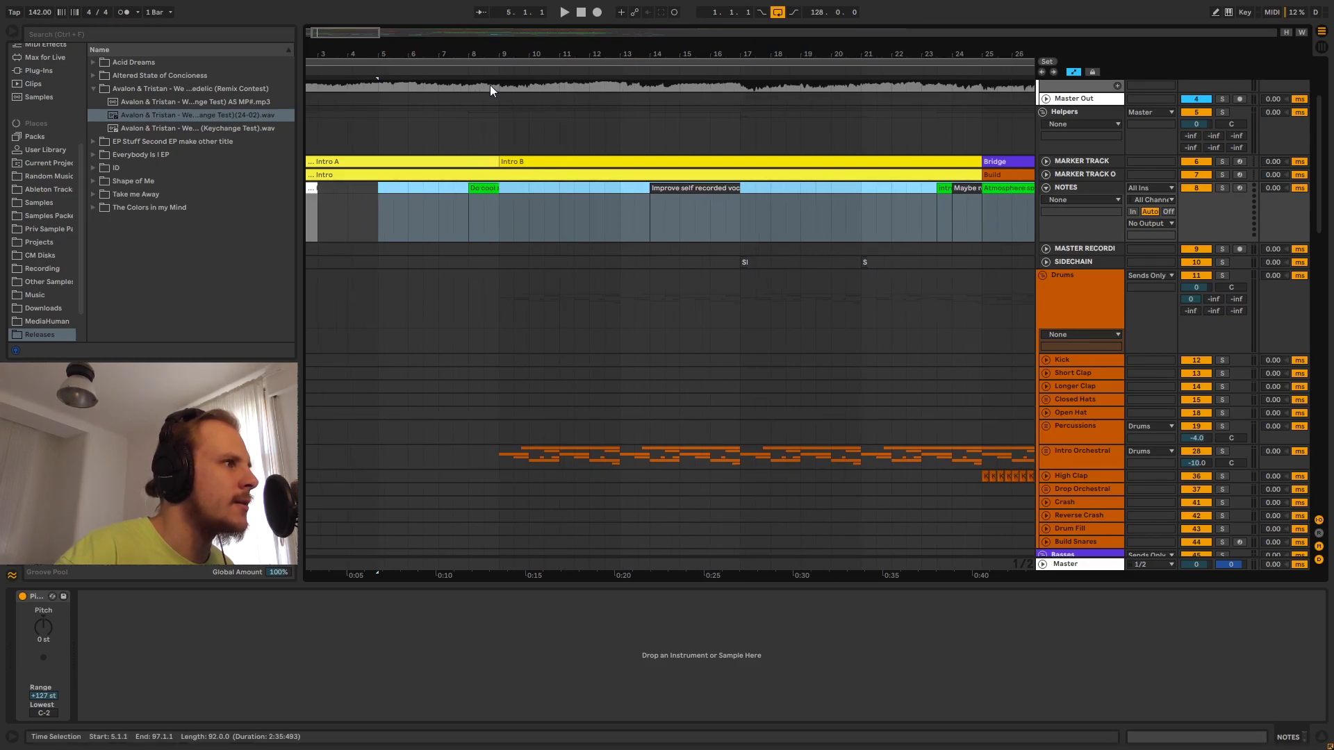
pyautogui.moveTo(496, 56); pyautogui.dragTo(384, 17)
pyautogui.click(390, 190)
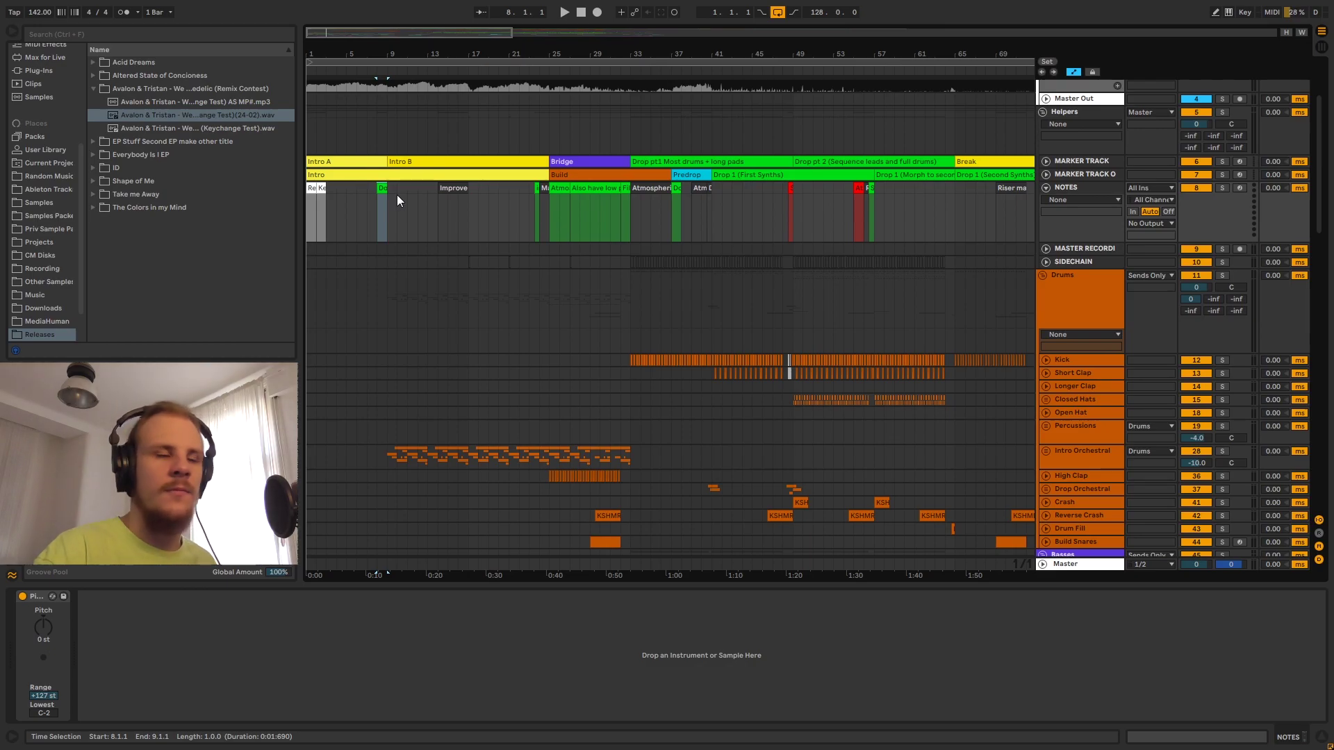
# Compare the arp note at bar 8 with the Intro Arp clip in the Leads group.
pyautogui.moveTo(387, 55); pyautogui.dragTo(513, 120)
pyautogui.click(440, 202)
pyautogui.scroll(-1, 486, 197)
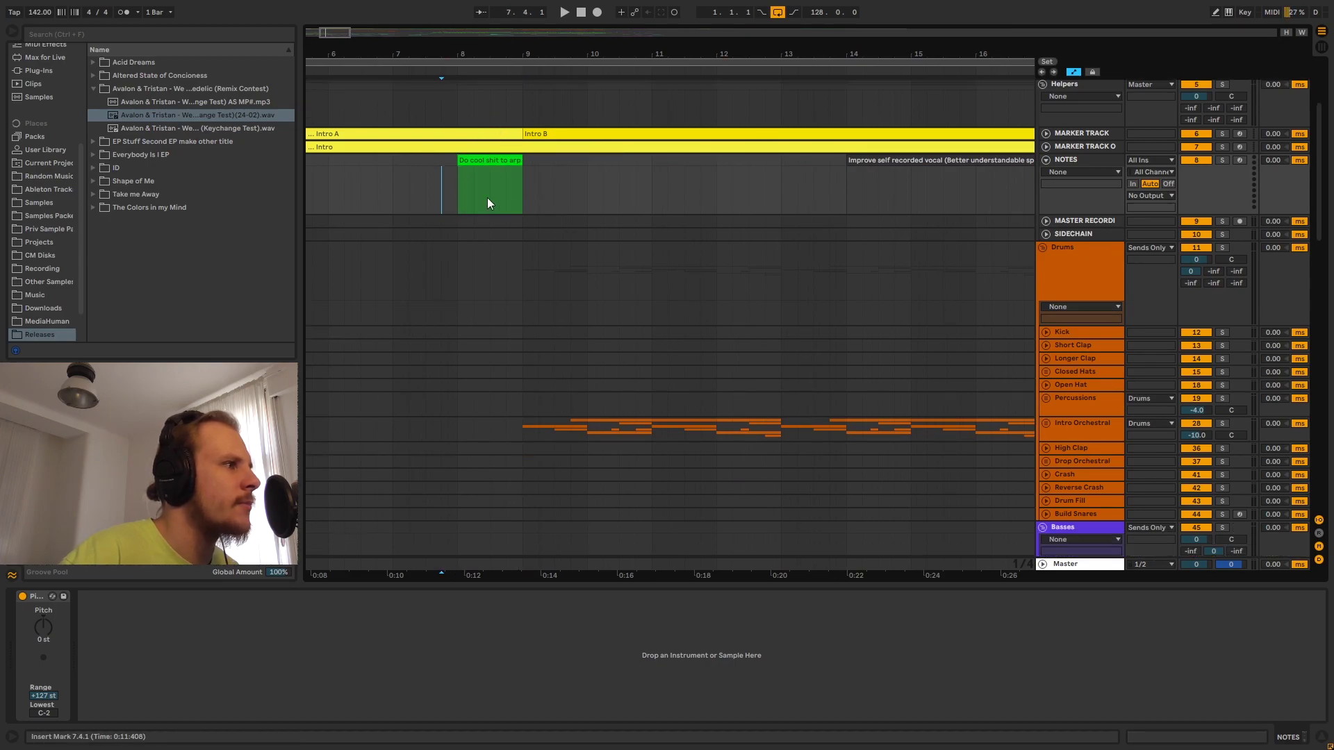
pyautogui.scroll(-5, 487, 202)
pyautogui.scroll(-5, 486, 241)
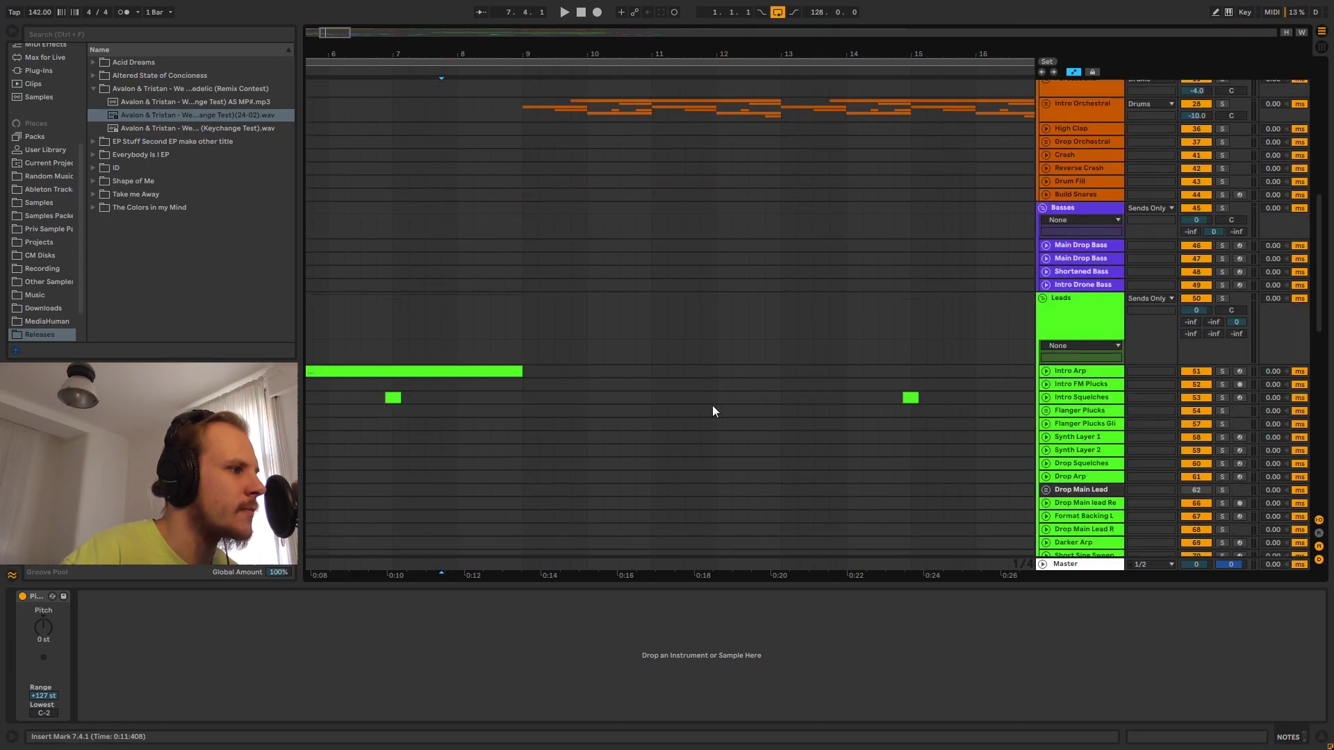
pyautogui.scroll(3, 462, 321)
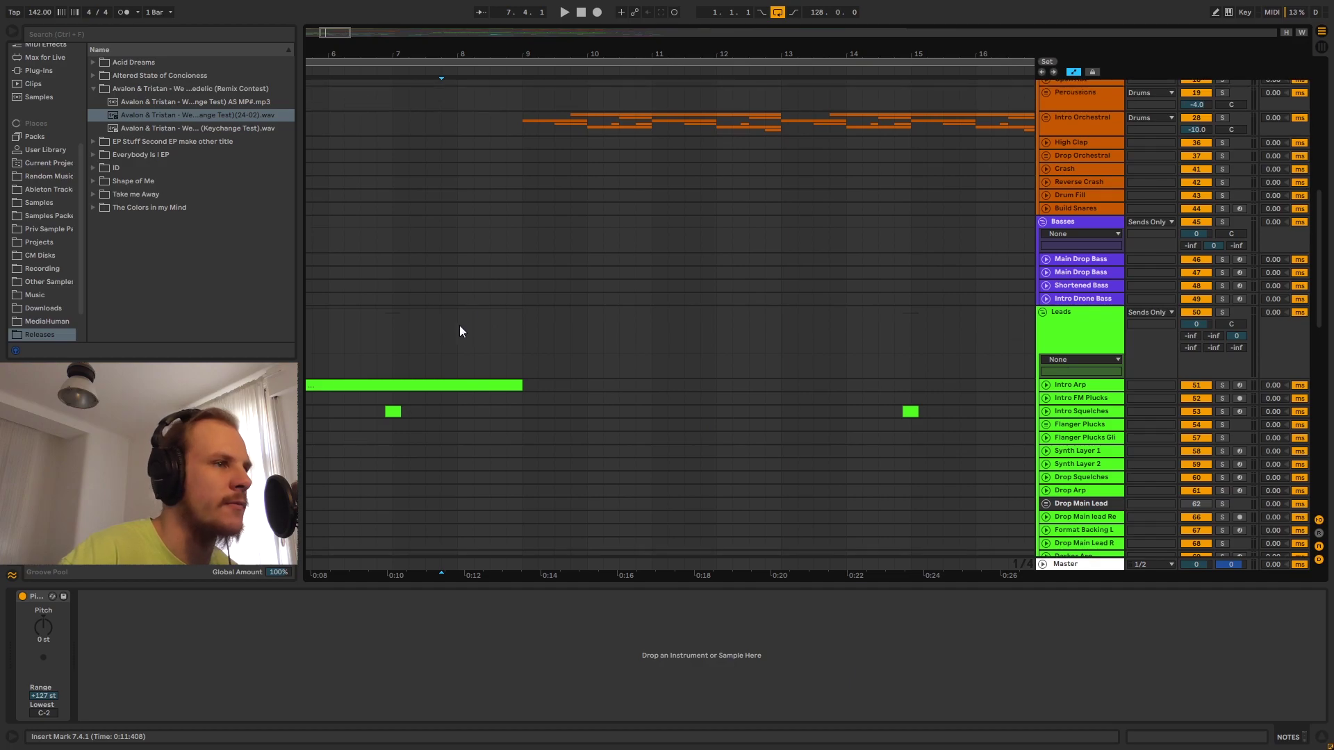
pyautogui.scroll(6, 459, 314)
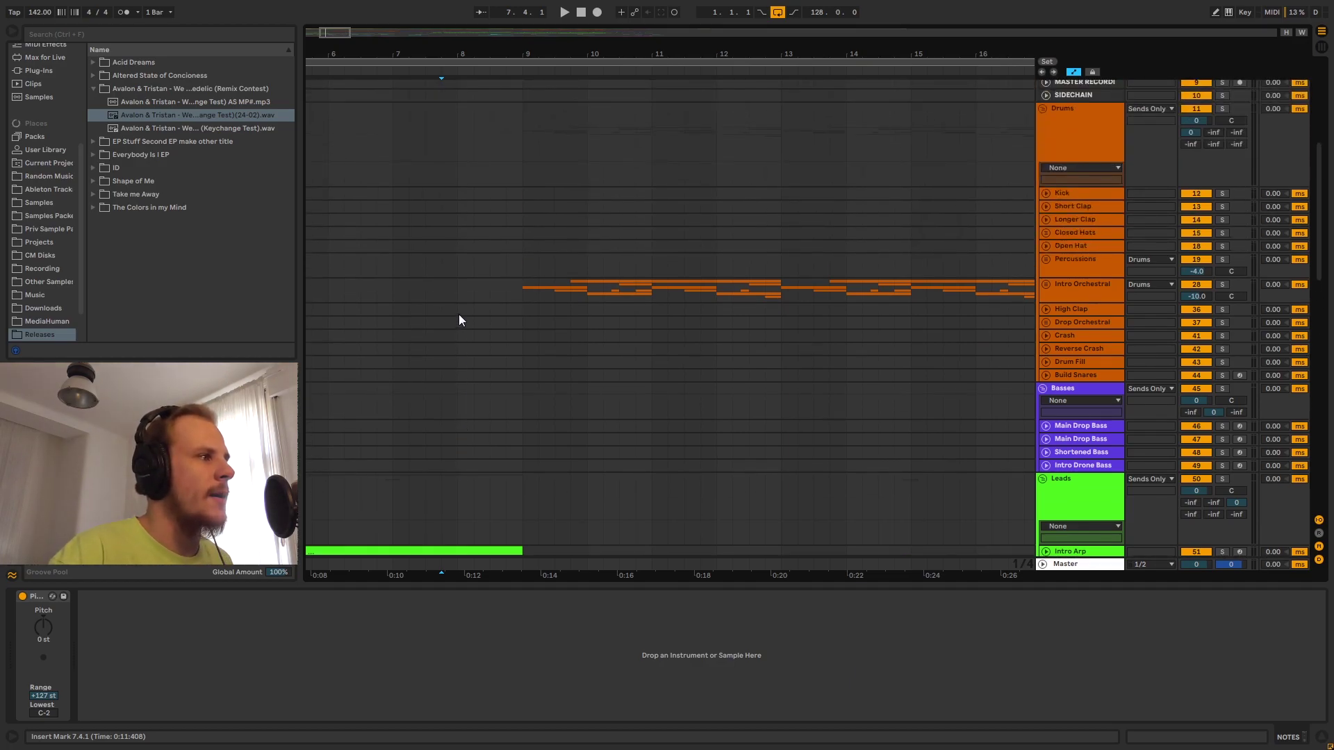
pyautogui.scroll(2, 459, 316)
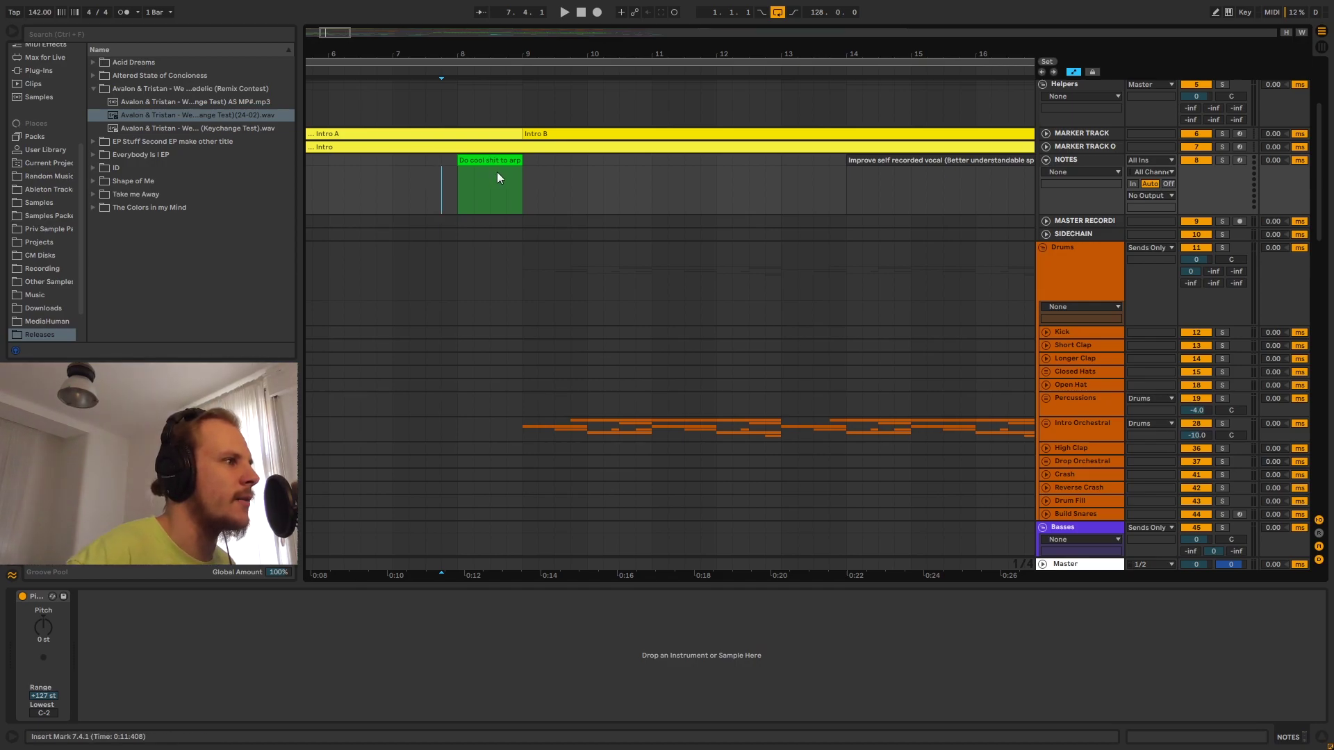
pyautogui.scroll(-2, 495, 174)
pyautogui.scroll(-3, 500, 48)
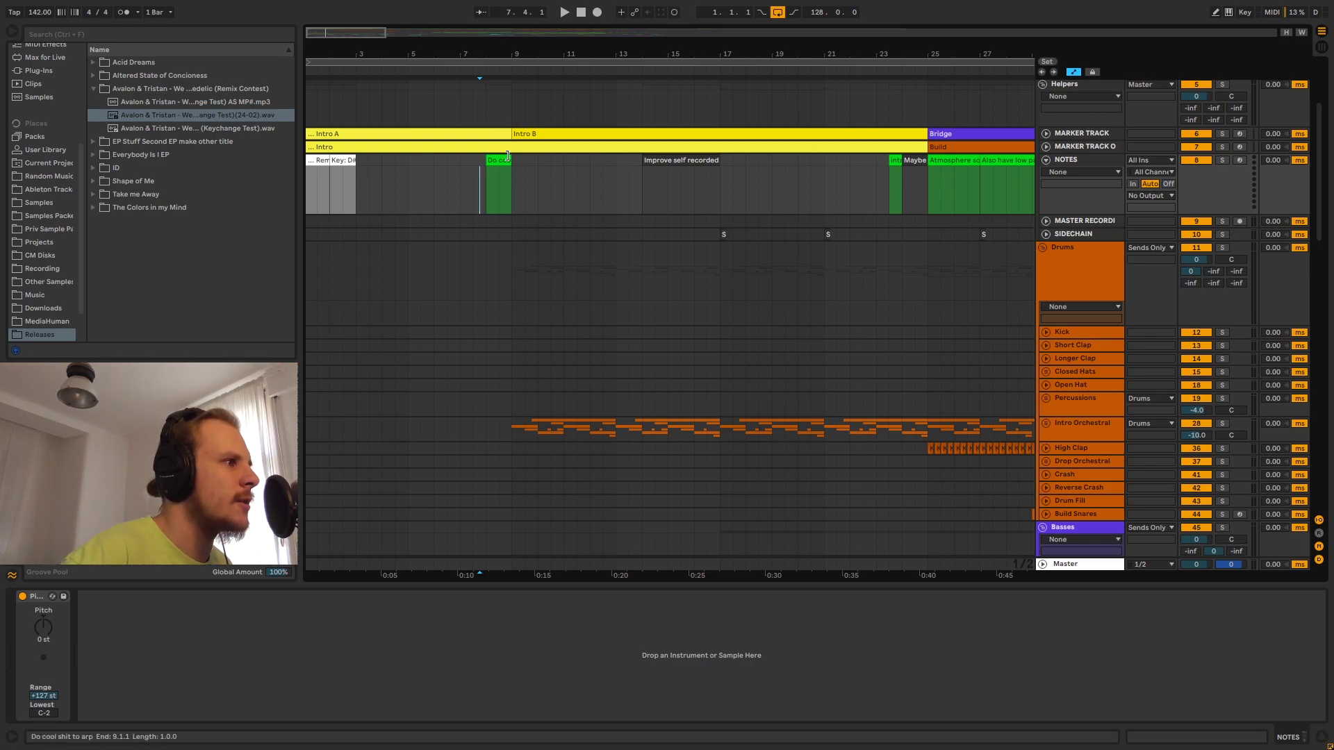
# Set the clip color of the arp note at bar 8 to green.
pyautogui.click(499, 184)
pyautogui.rightClick(498, 162)
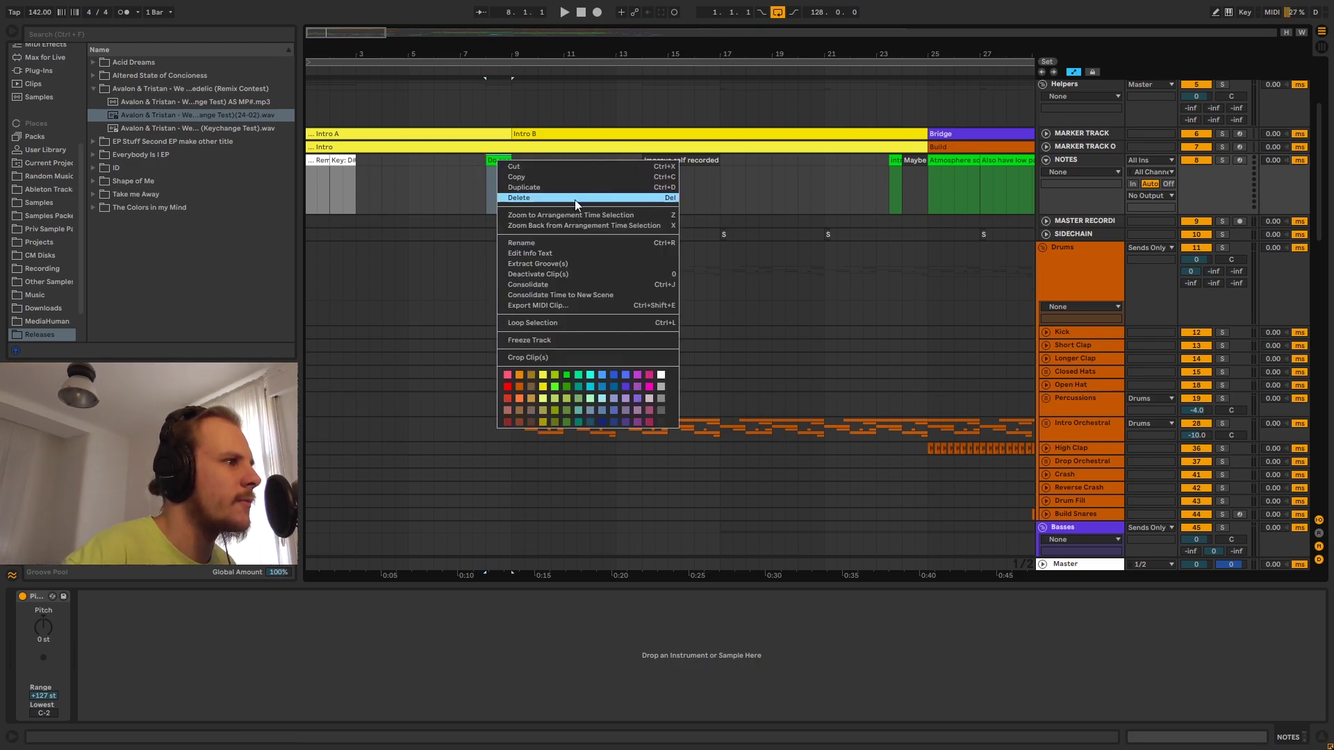
pyautogui.click(567, 375)
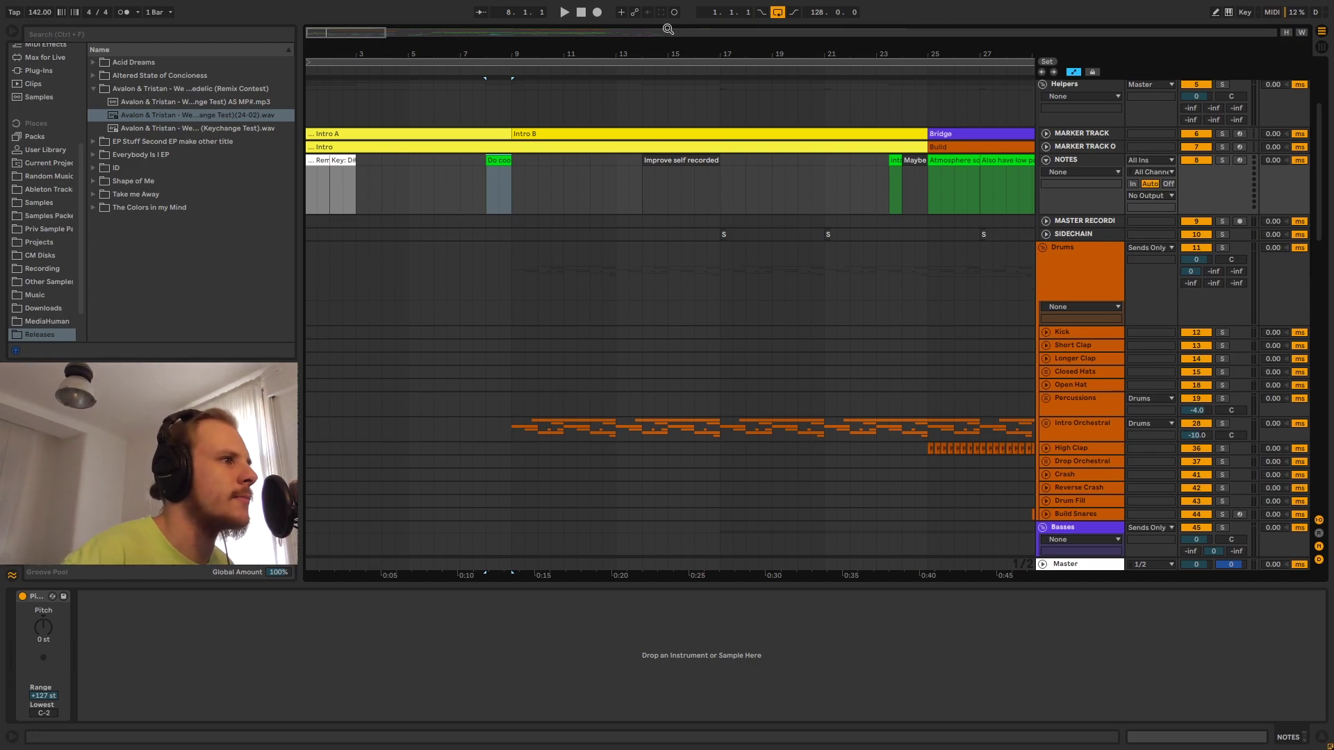
# Select the self-recorded vocal note at bar 14 and the Recorded Vocals section from 15.3.1 to 17.1.1.
pyautogui.moveTo(688, 50); pyautogui.dragTo(491, 56)
pyautogui.click(508, 161)
pyautogui.scroll(-12, 494, 236)
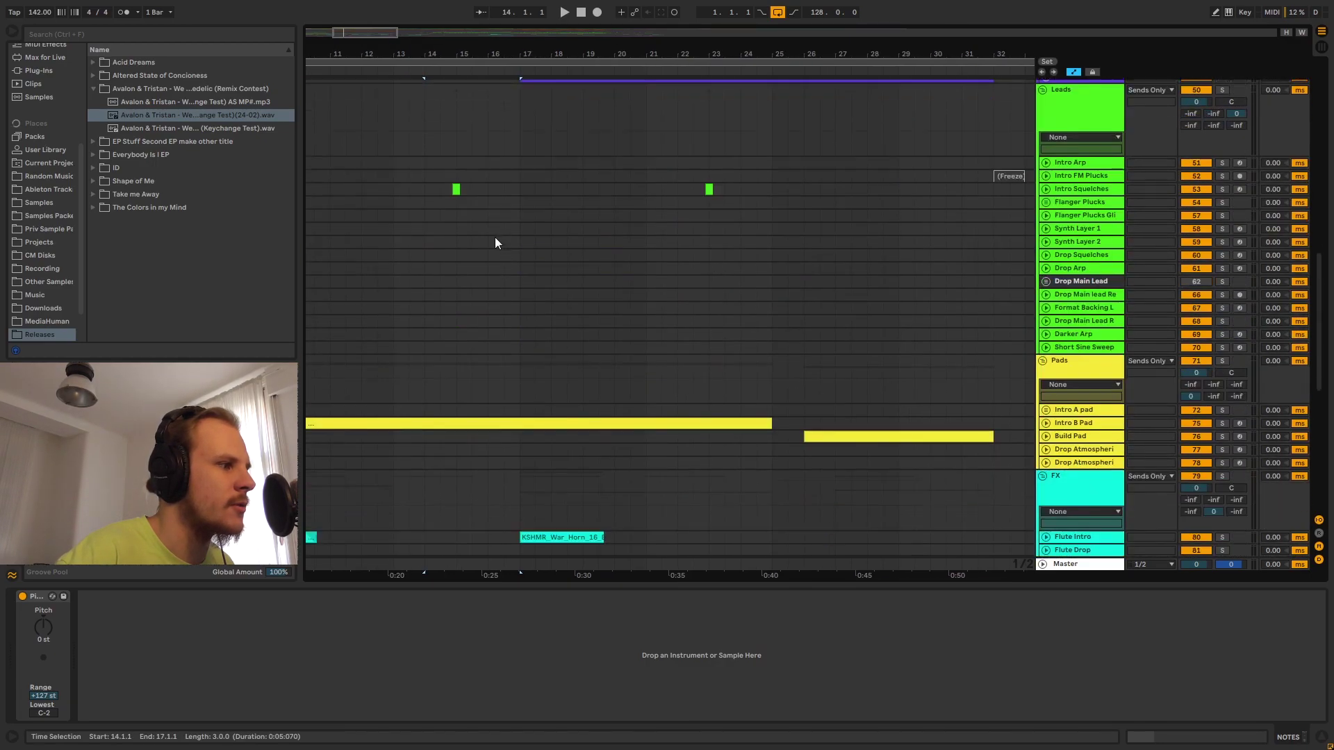
pyautogui.scroll(-15, 495, 236)
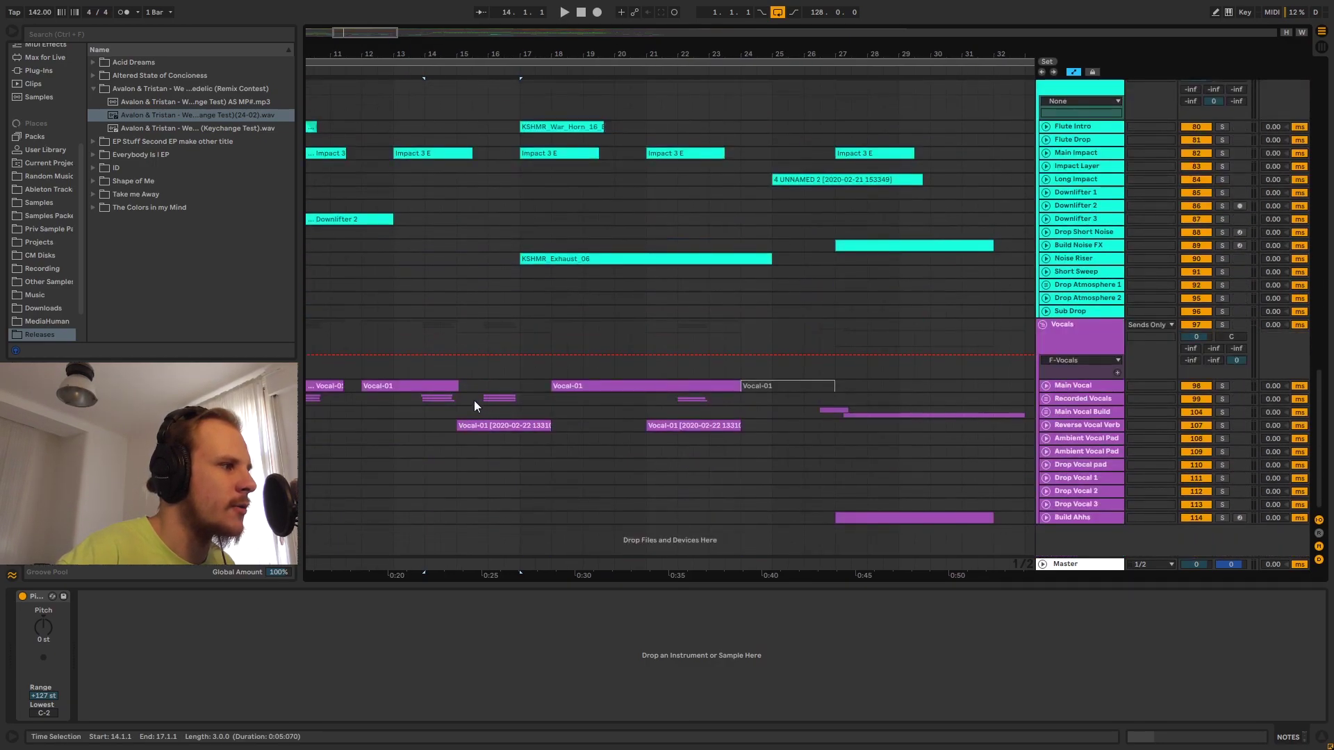
pyautogui.moveTo(474, 401); pyautogui.dragTo(527, 399)
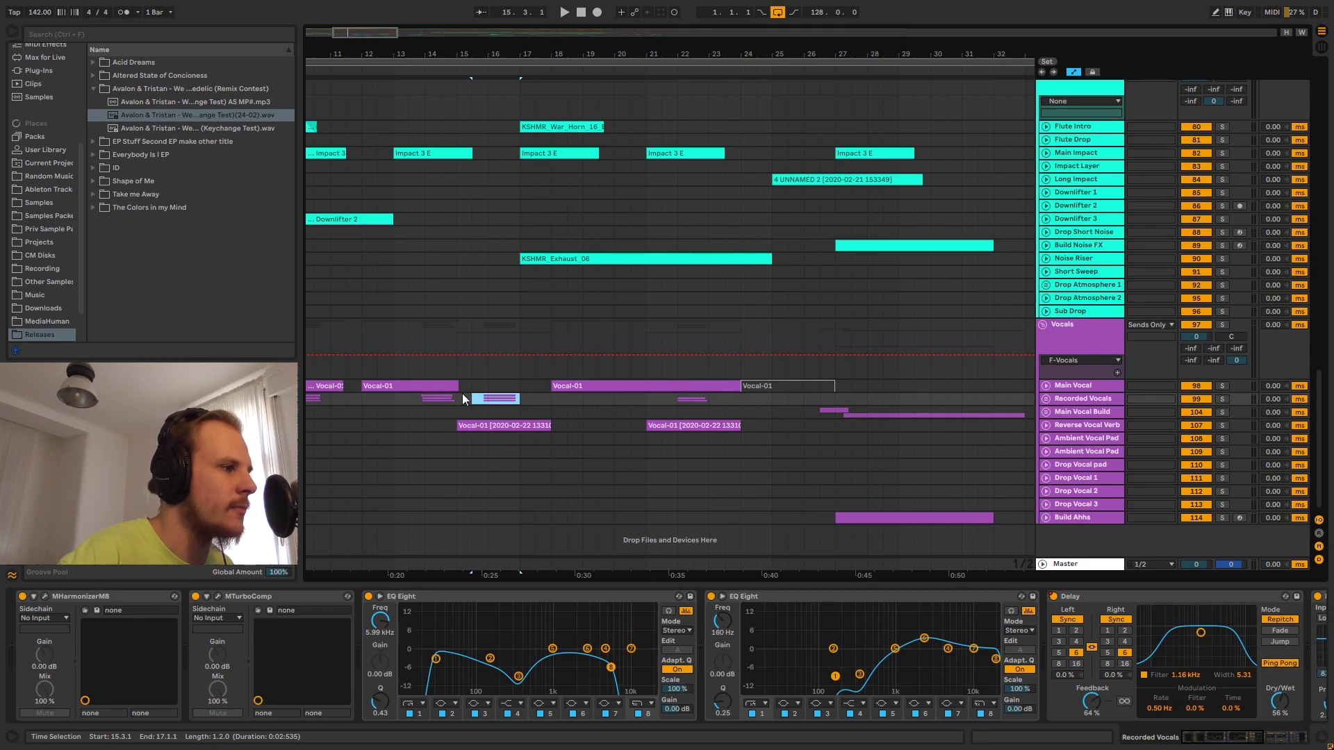
# Return to the NOTES track and select the note about maybe removing the vocal at bar 24.
pyautogui.scroll(15, 486, 396)
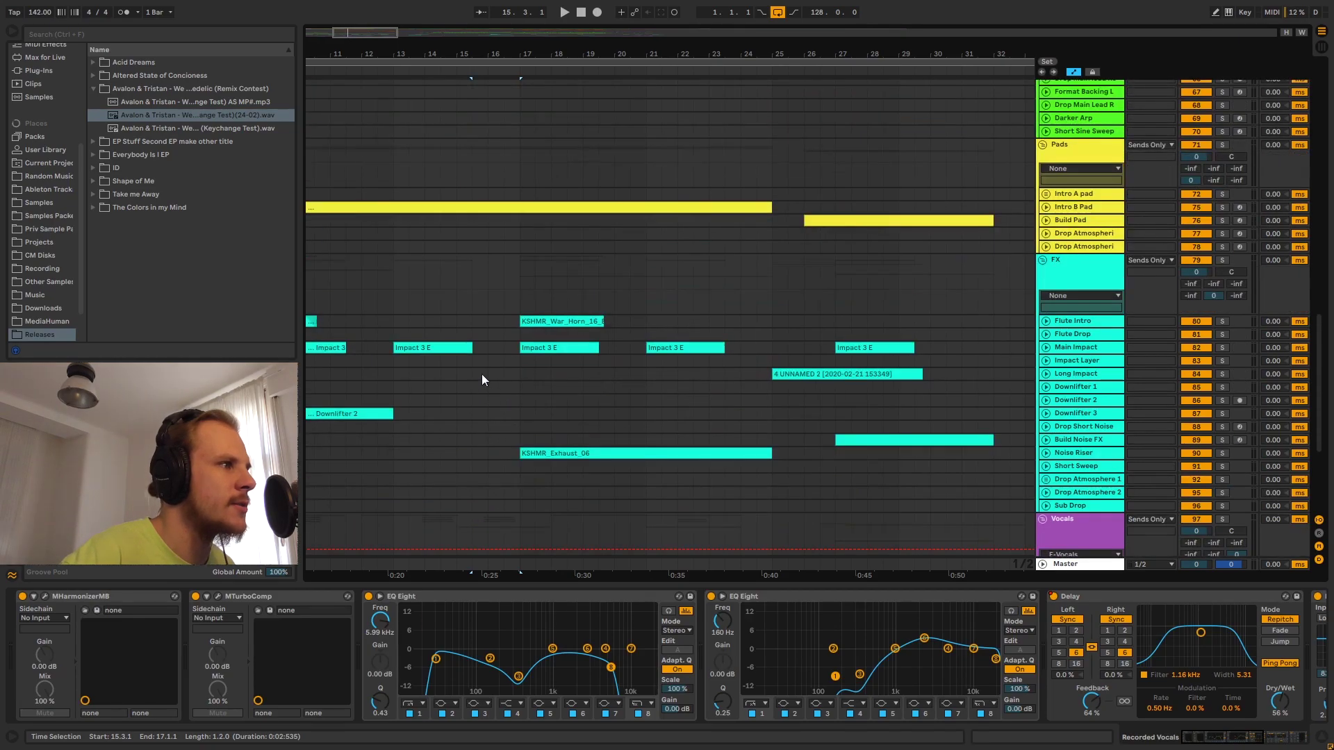
pyautogui.scroll(15, 483, 375)
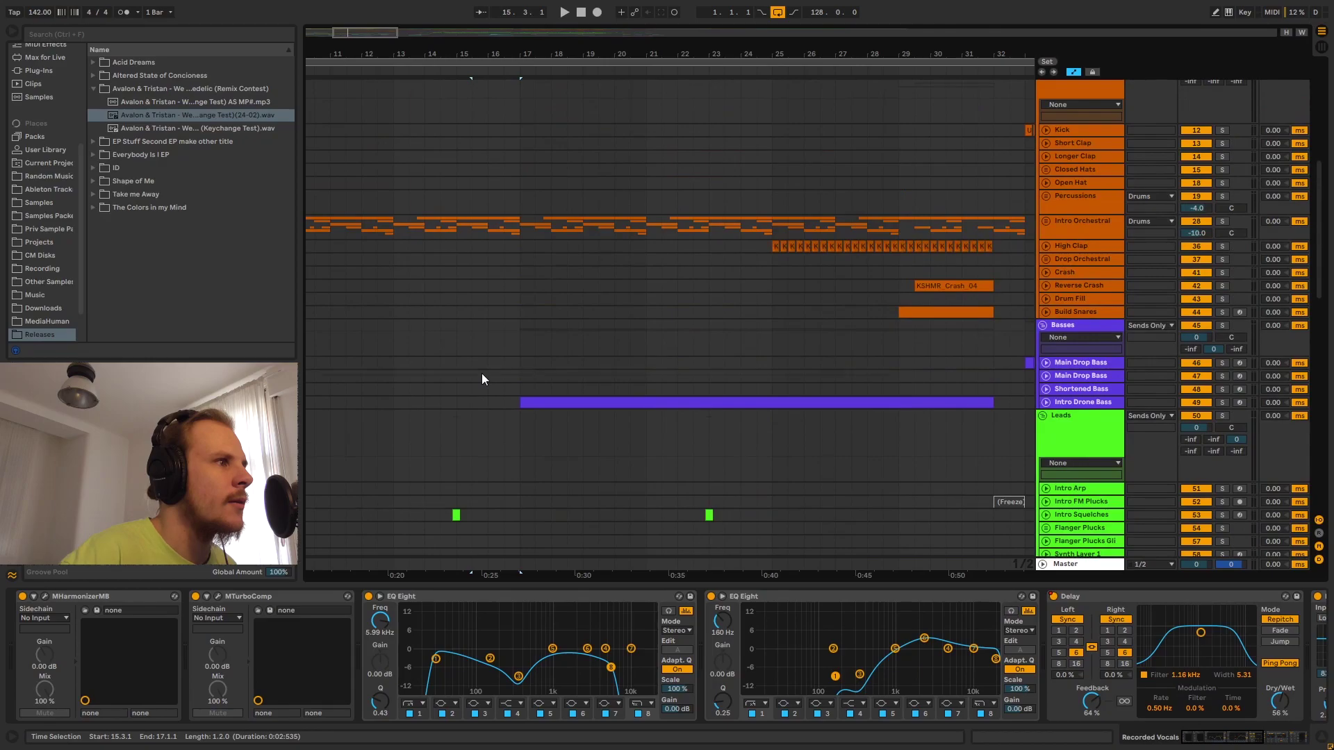
pyautogui.scroll(3, 481, 373)
pyautogui.moveTo(751, 54); pyautogui.dragTo(520, 52)
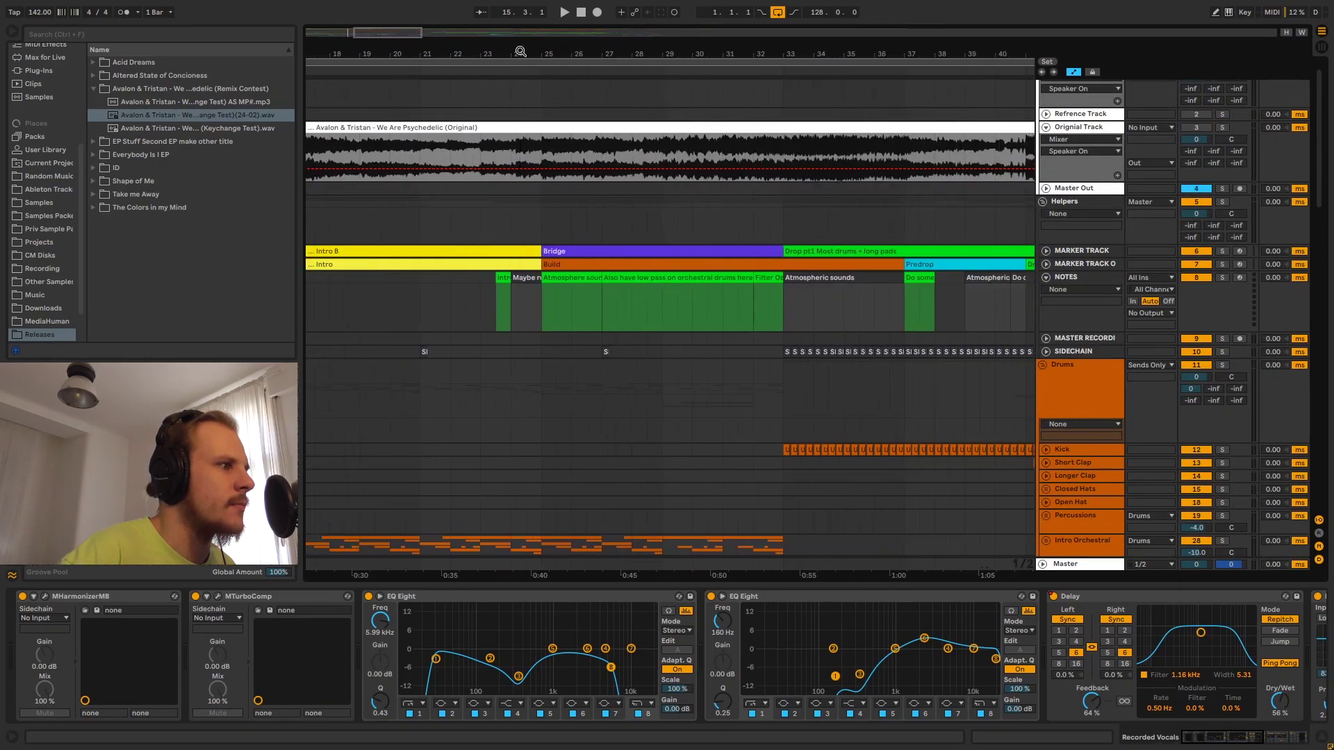
pyautogui.click(525, 279)
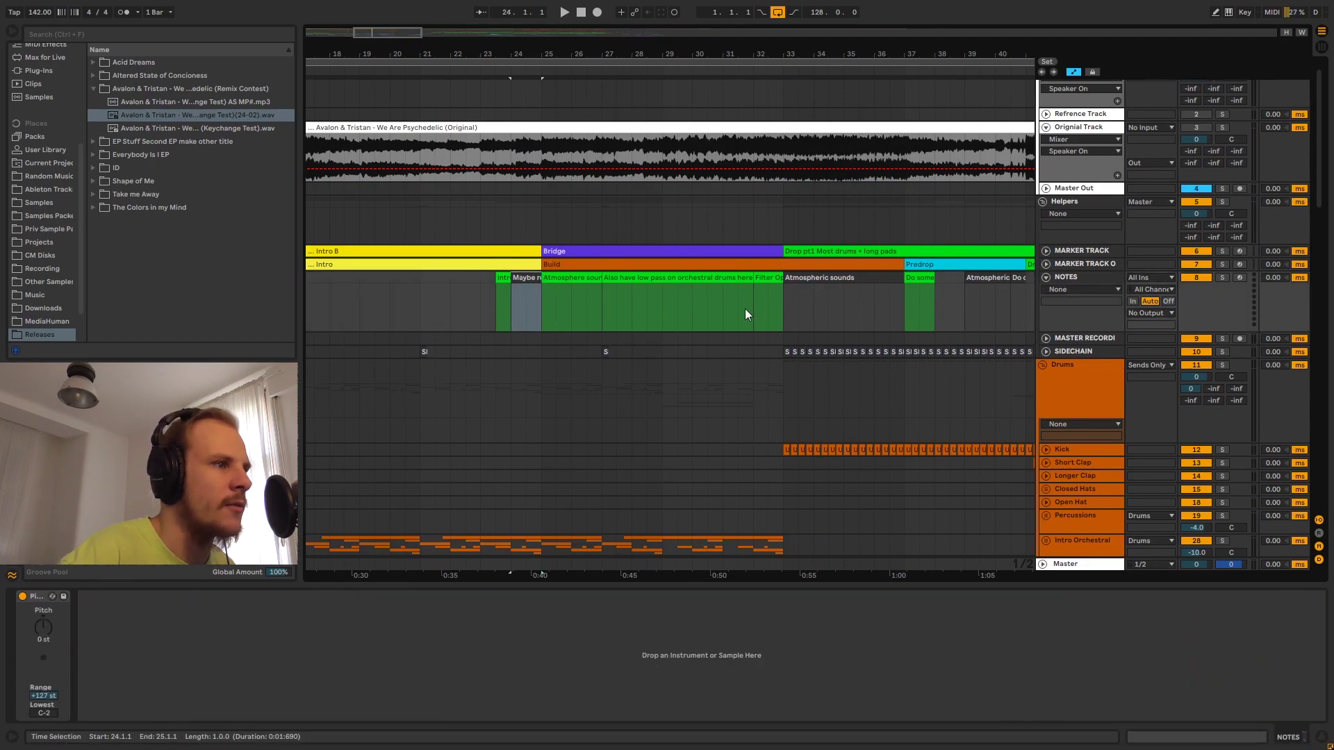
# Follow the notes through the Bridge and first drop, and select the Short drum fill note at 48.3.1.
pyautogui.hscroll(4, 782, 81)
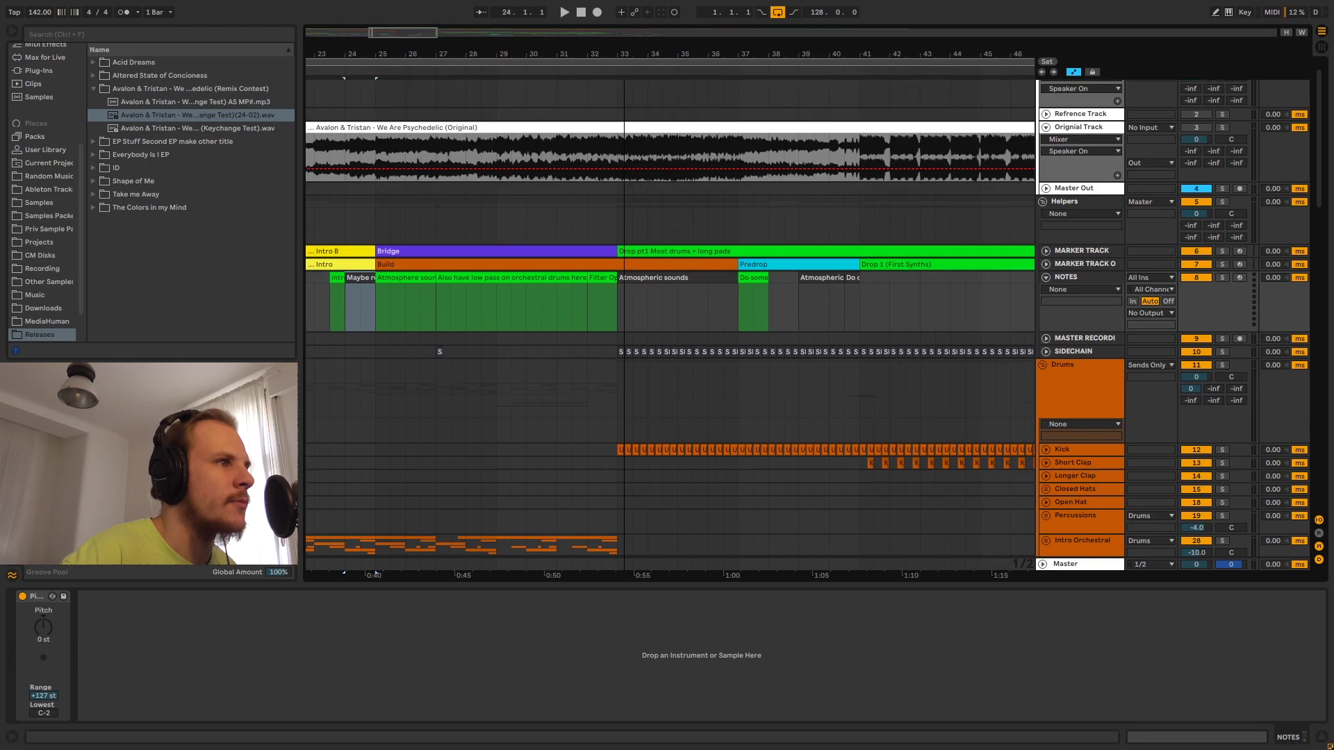
pyautogui.moveTo(624, 56); pyautogui.dragTo(401, 59)
pyautogui.moveTo(901, 53); pyautogui.dragTo(589, 52)
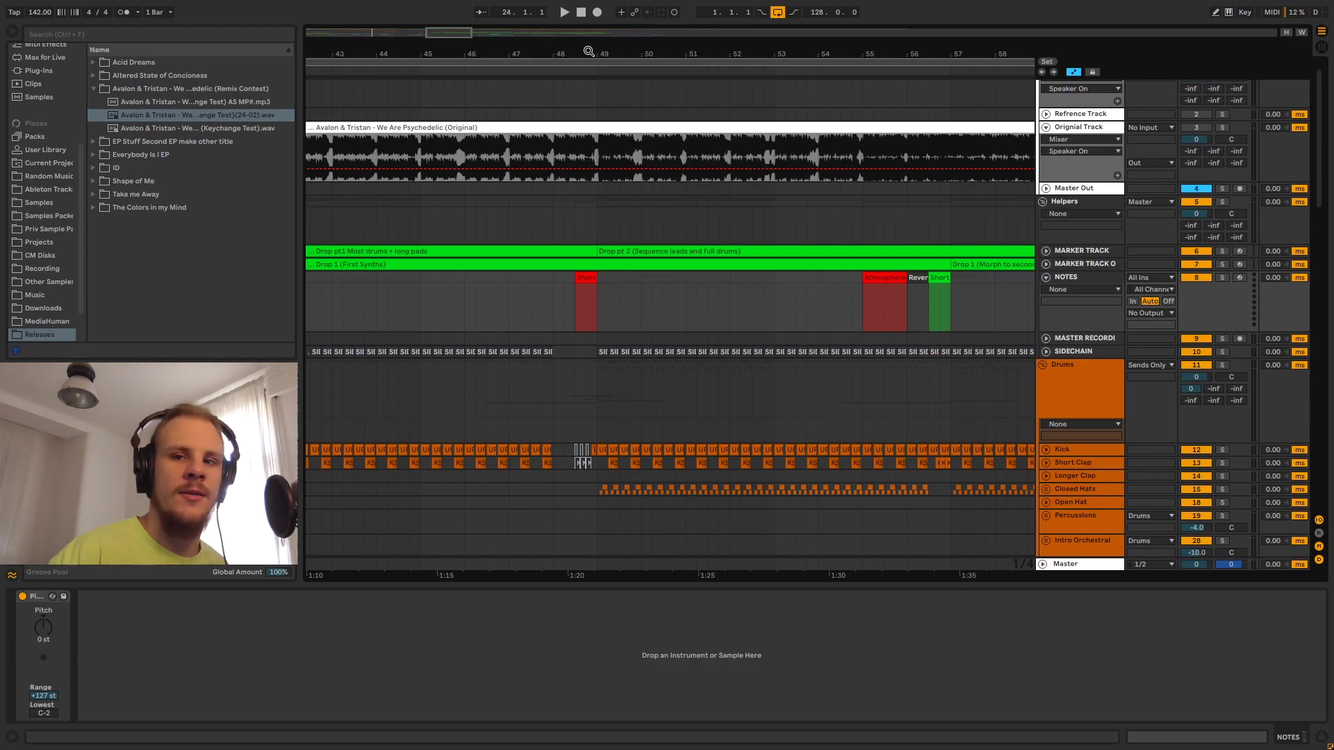
pyautogui.moveTo(589, 52); pyautogui.dragTo(631, 58)
pyautogui.scroll(-4, 540, 406)
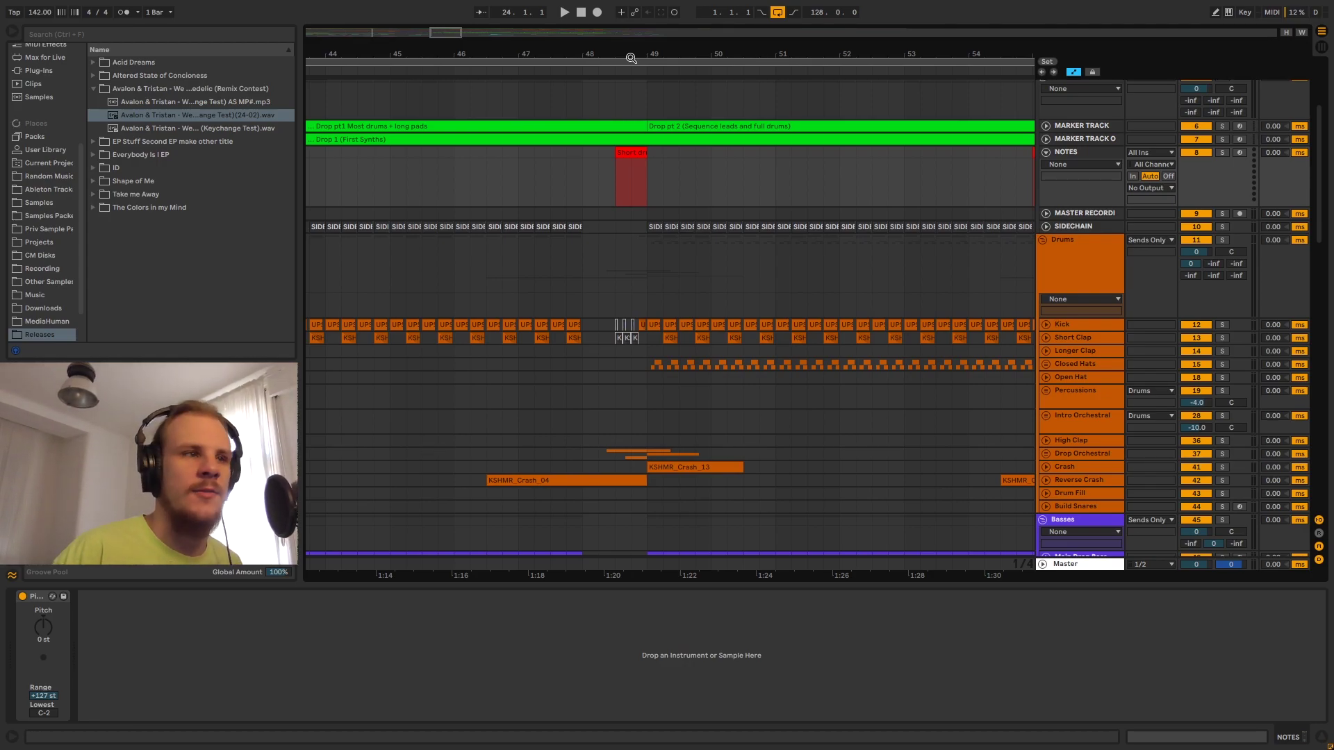
pyautogui.click(625, 152)
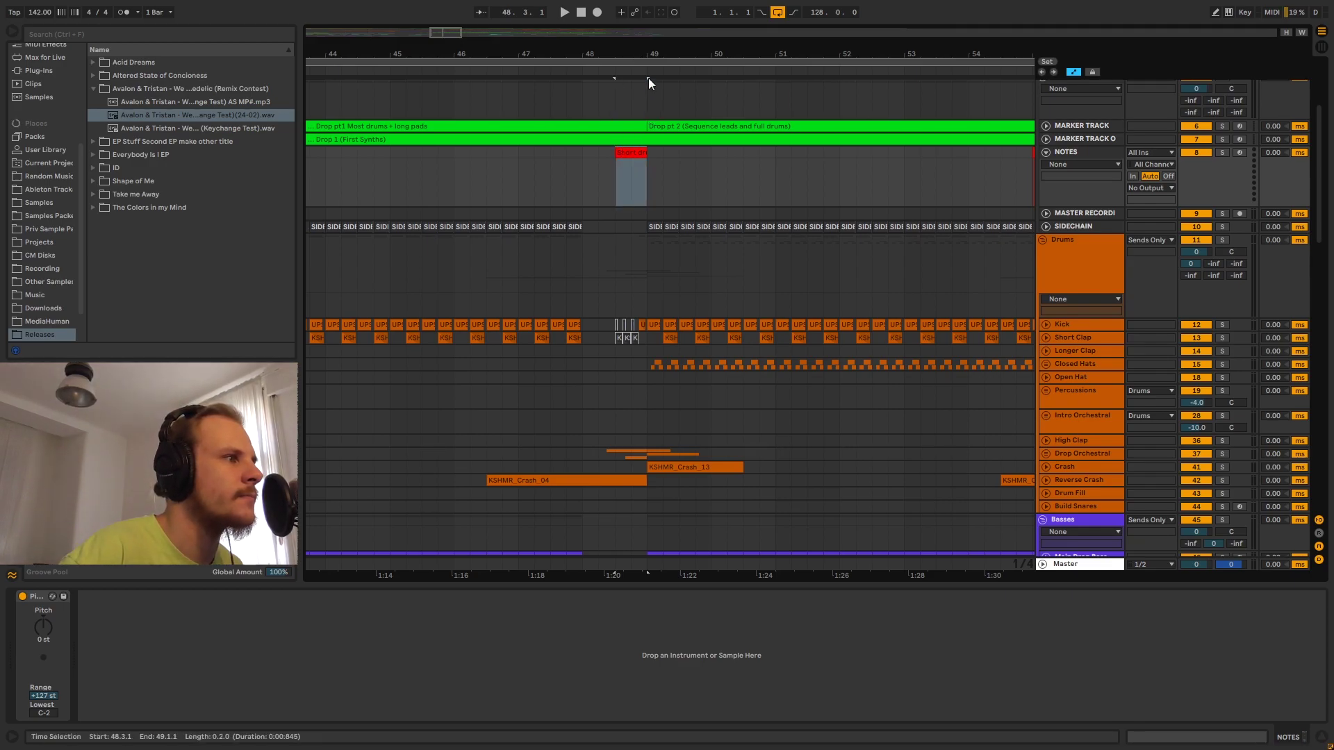
# Examine the notes around the drum fill in relation to the section markers of the whole arrangement.
pyautogui.moveTo(625, 58); pyautogui.dragTo(664, 43)
pyautogui.press('-')
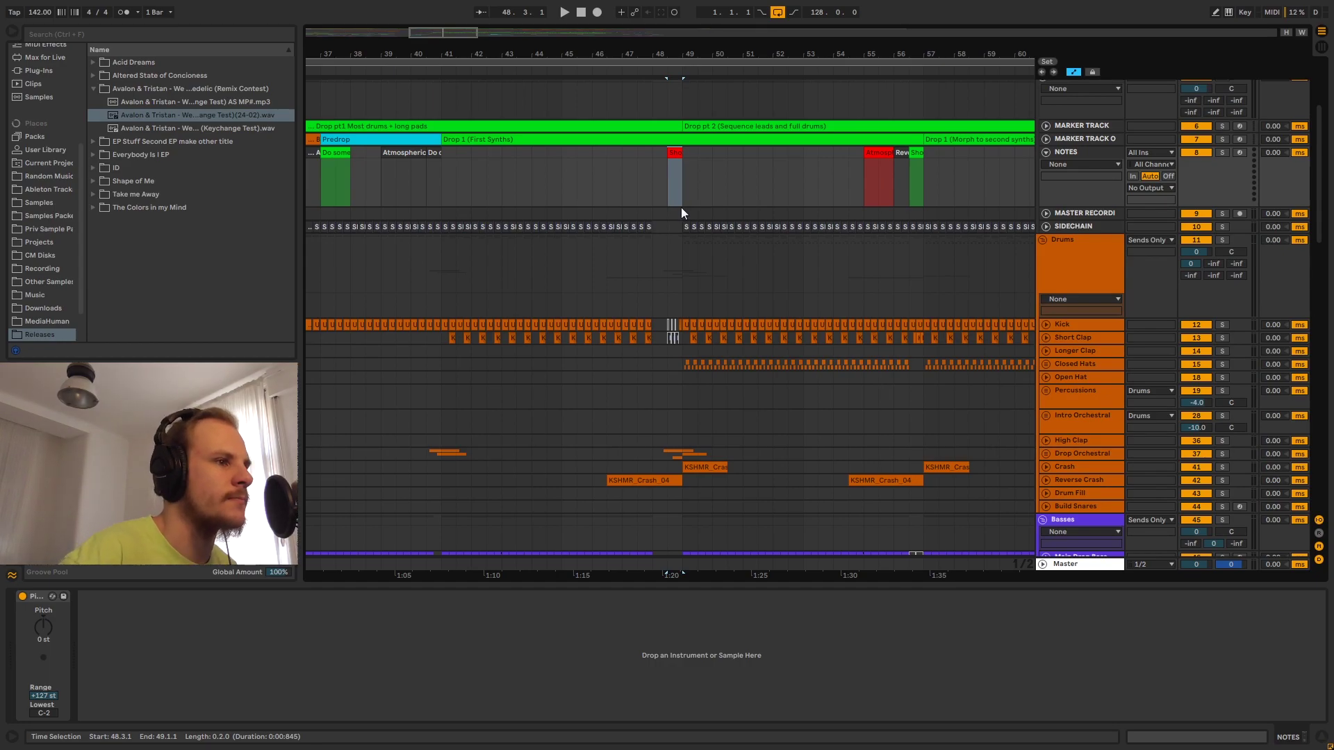
pyautogui.scroll(-1, 681, 202)
pyautogui.moveTo(683, 55)
pyautogui.mouseDown()
pyautogui.moveTo(709, 34)
pyautogui.moveTo(595, 21)
pyautogui.moveTo(683, 54)
pyautogui.mouseUp()
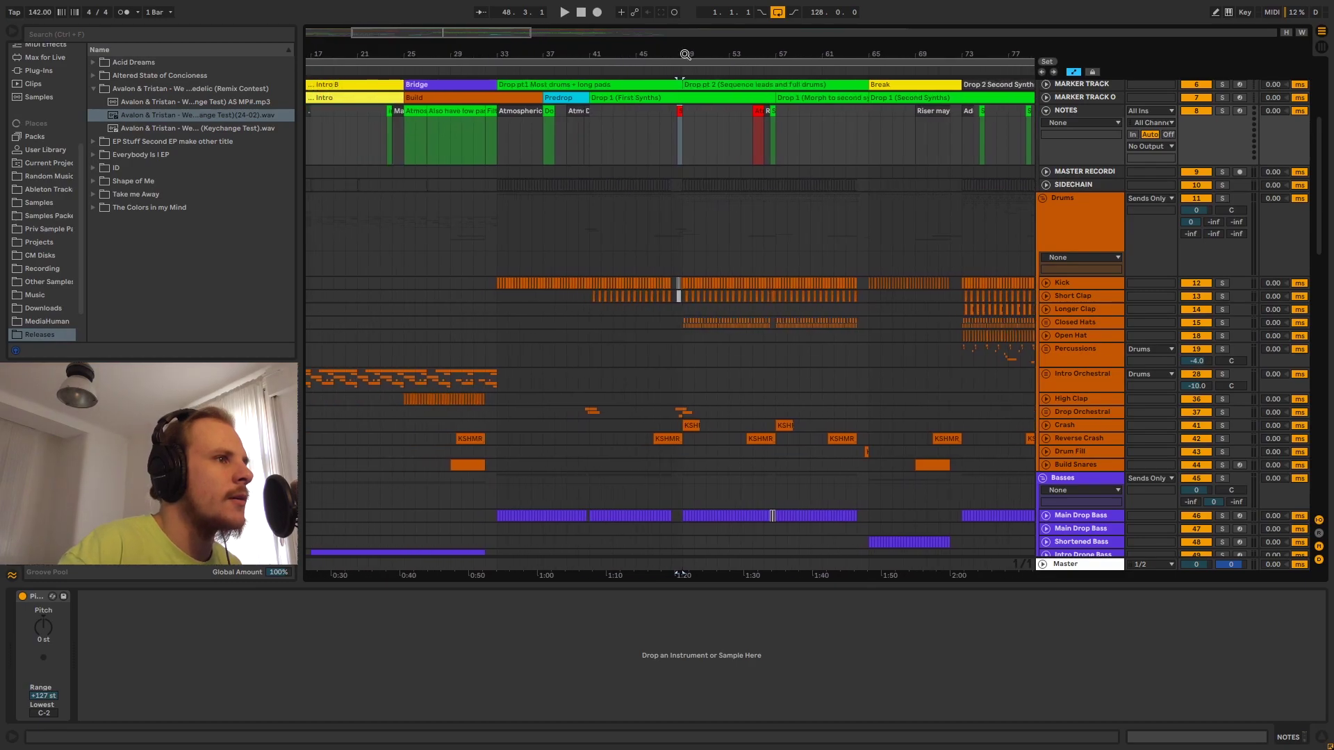
pyautogui.scroll(-1, 805, 215)
pyautogui.scroll(2, 1011, 187)
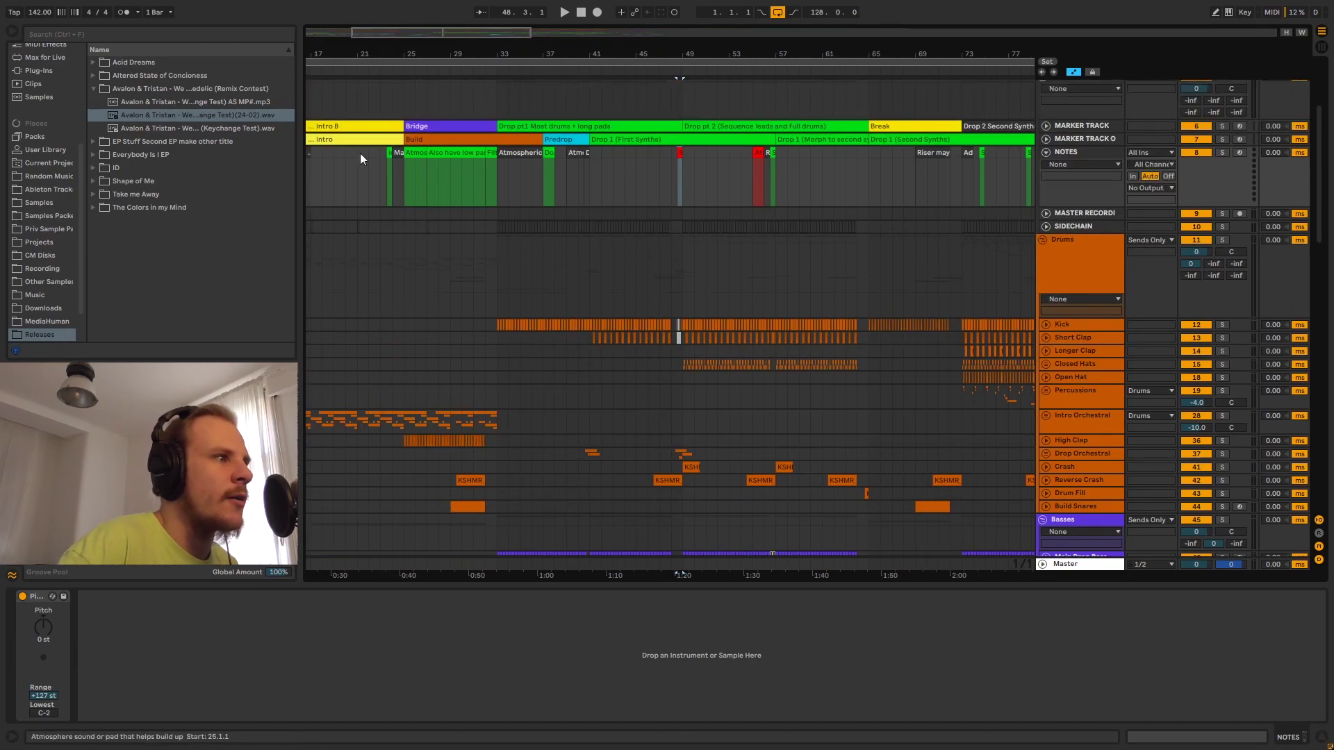
pyautogui.moveTo(354, 58); pyautogui.dragTo(379, 27)
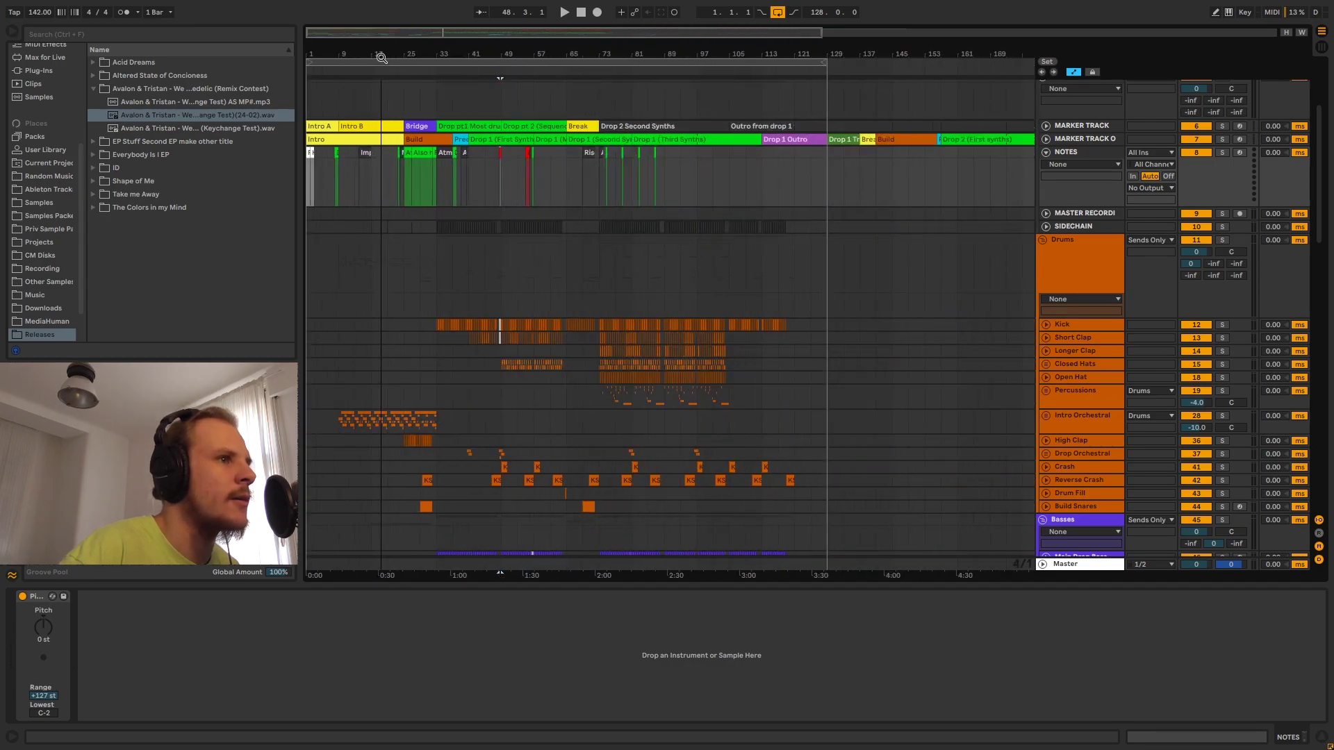
# Select the Drums group and the Basses group, and look over the clips in the Leads, Pads and FX groups.
pyautogui.scroll(-1, 799, 209)
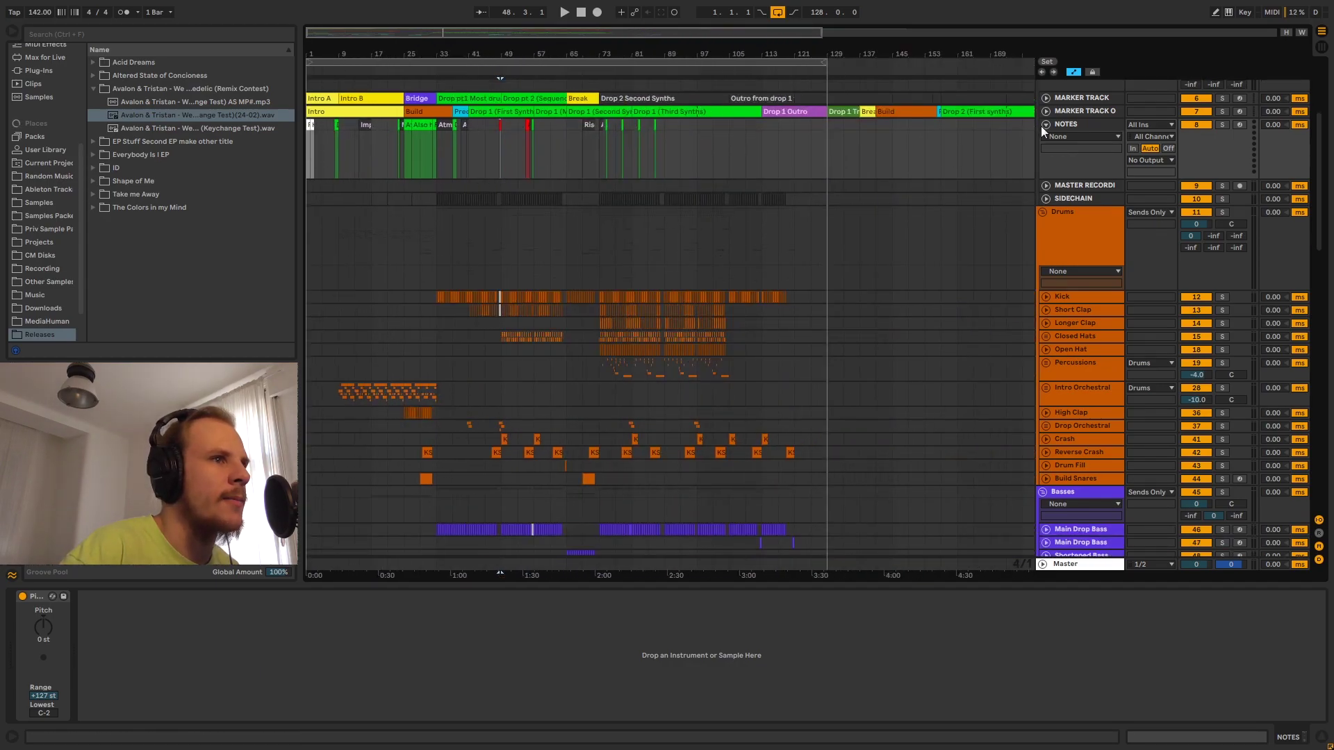
pyautogui.scroll(-2, 1025, 181)
pyautogui.click(1090, 175)
pyautogui.scroll(-4, 1084, 208)
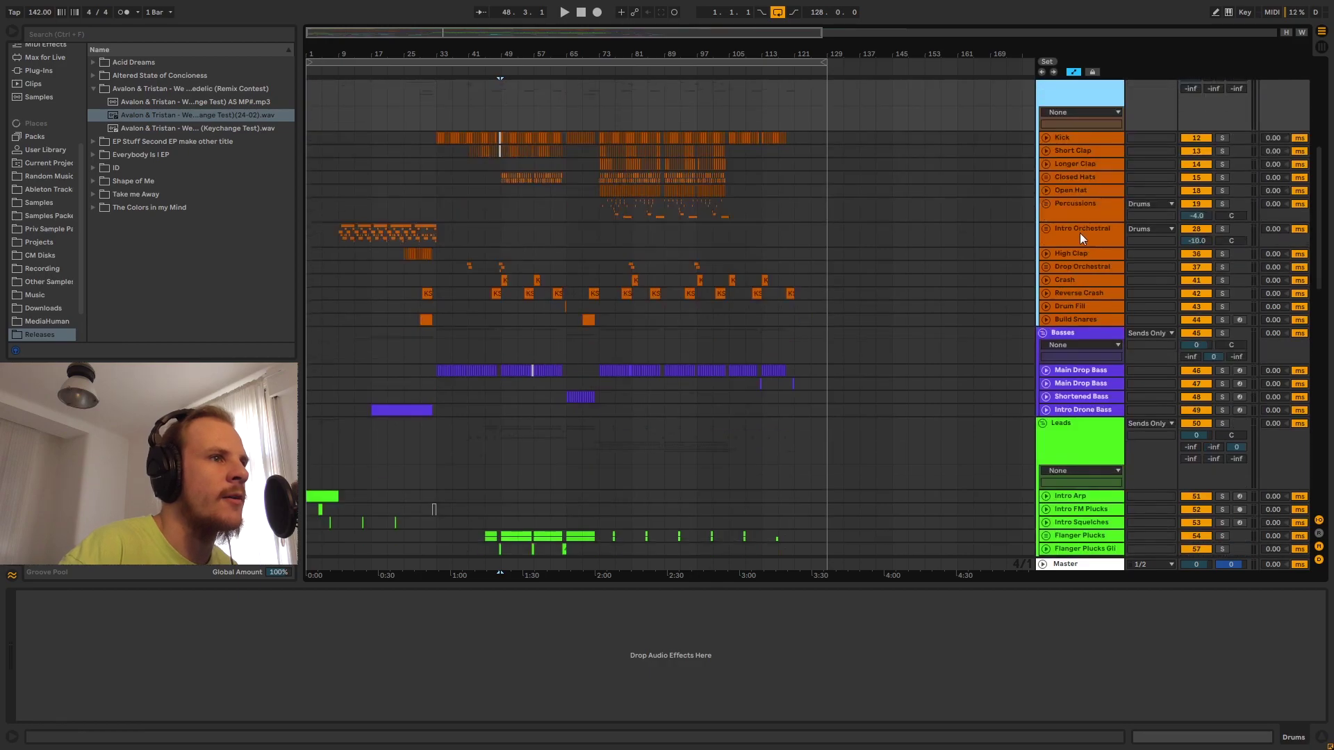
pyautogui.click(1091, 333)
pyautogui.scroll(-10, 1036, 335)
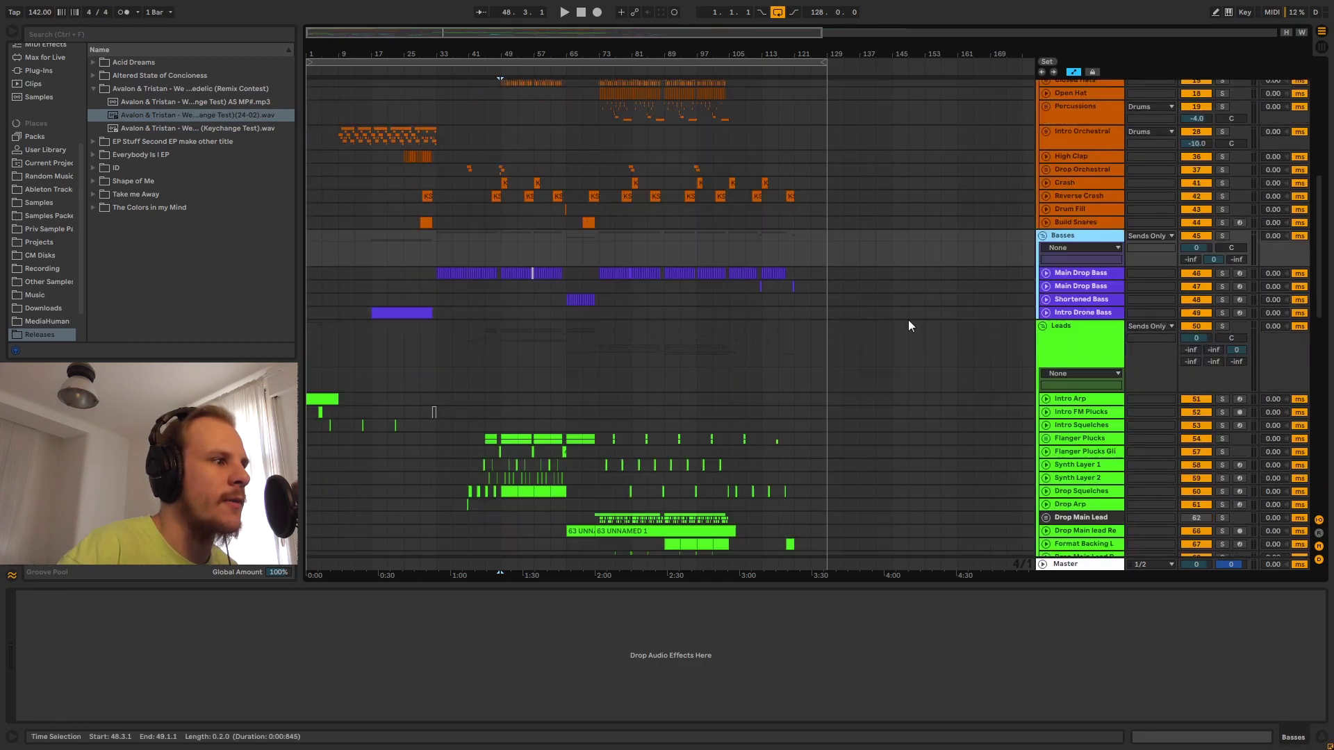
pyautogui.scroll(-5, 888, 311)
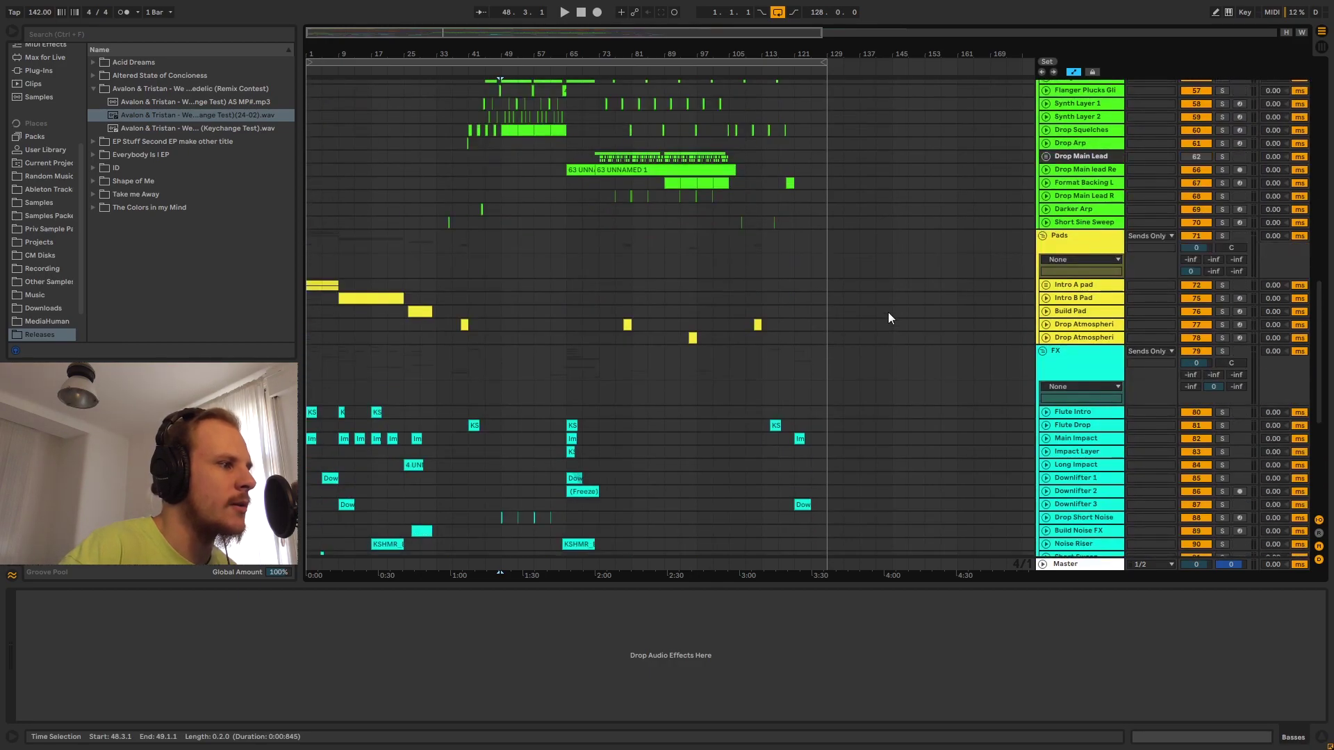
pyautogui.scroll(4, 888, 311)
pyautogui.scroll(2, 648, 219)
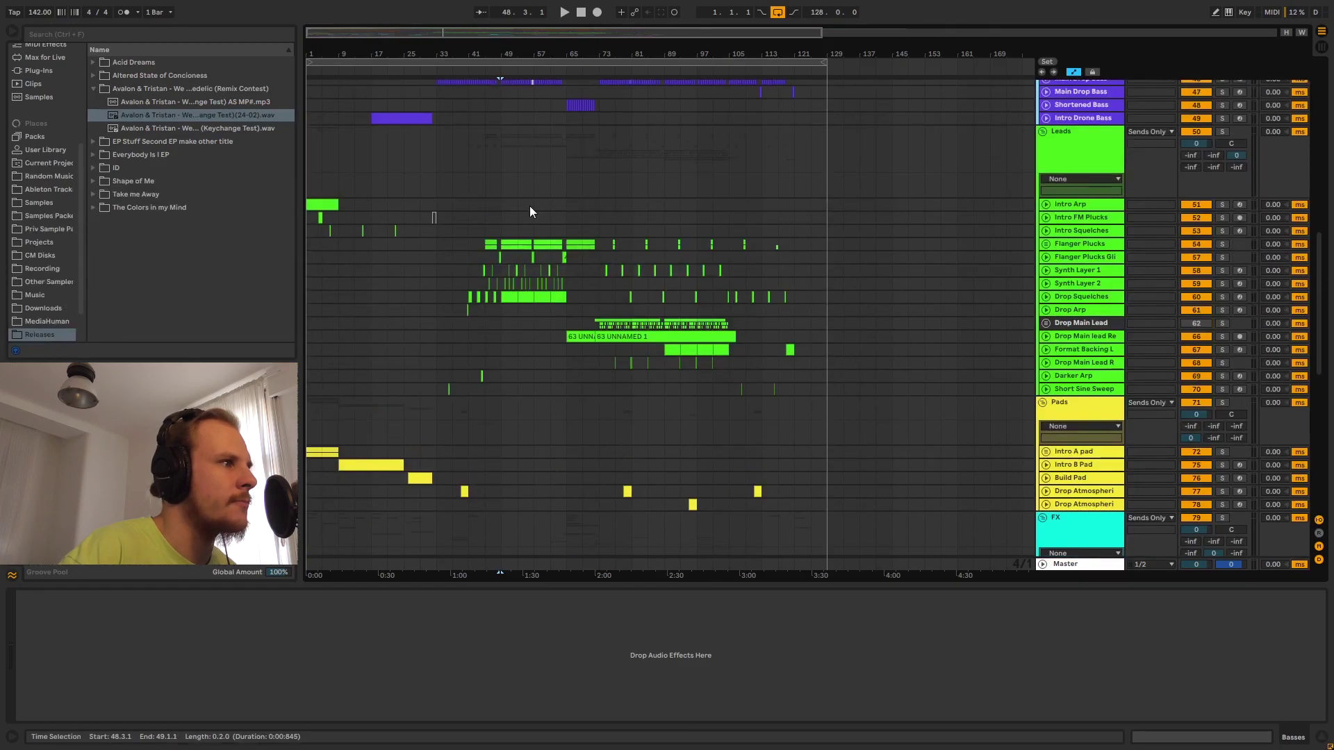
# Play the arrangement from bar 69 into the second drop, stop it, and place the insert mark at bar 72 on Synth Layer 2.
pyautogui.click(589, 203)
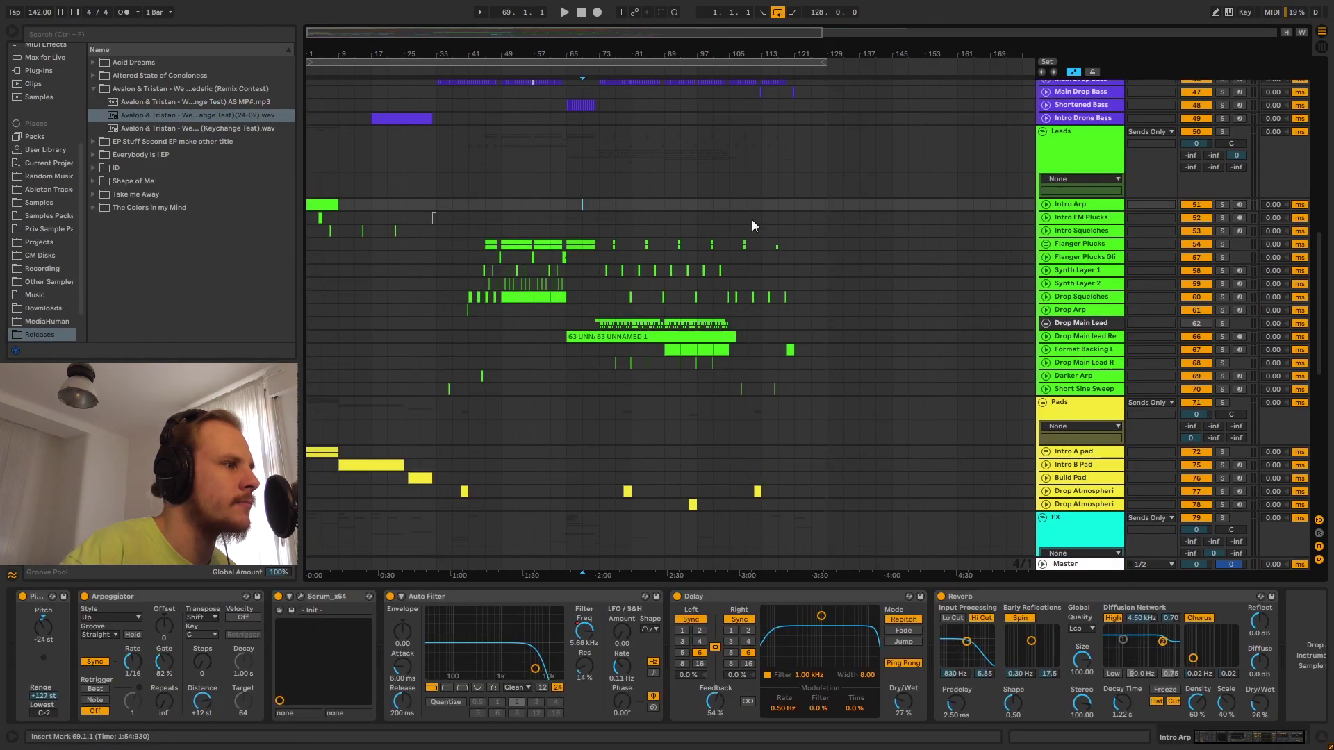
pyautogui.moveTo(599, 56); pyautogui.dragTo(650, 198)
pyautogui.press('space')
pyautogui.scroll(-3, 594, 210)
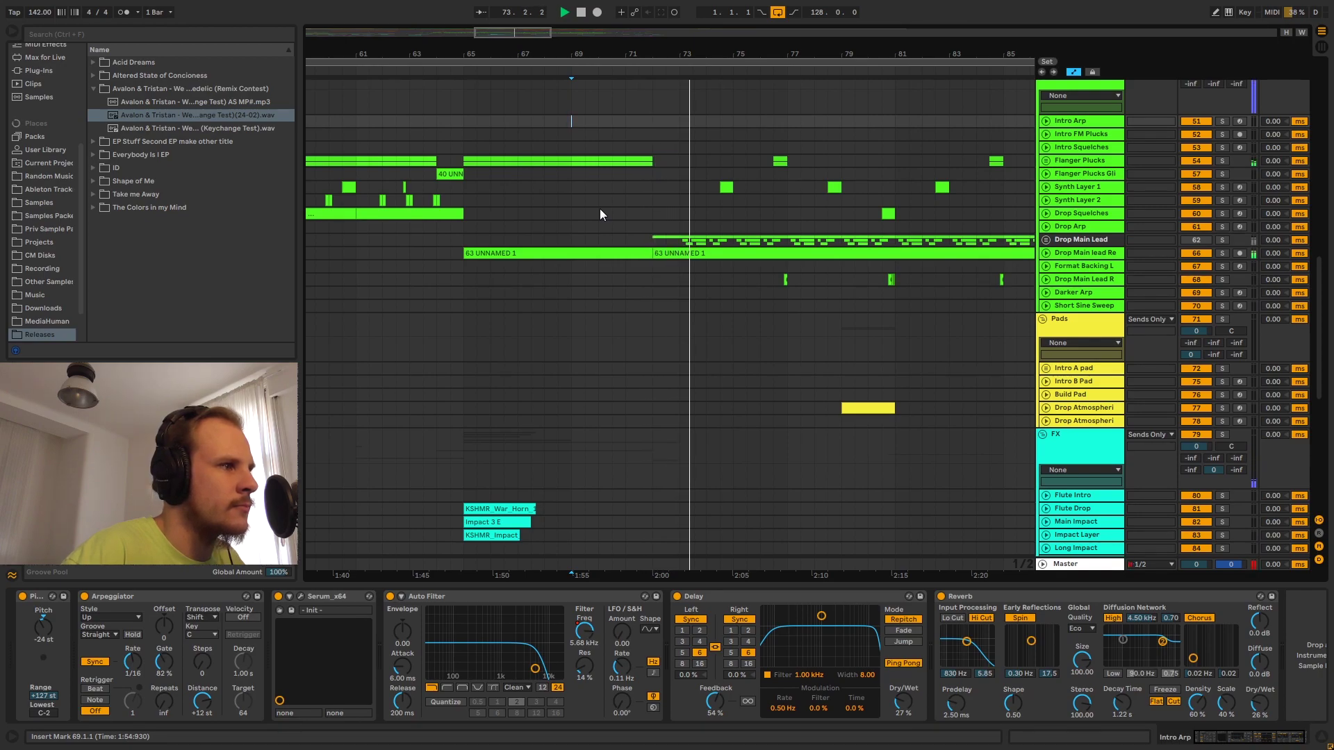
pyautogui.press('space')
pyautogui.click(653, 201)
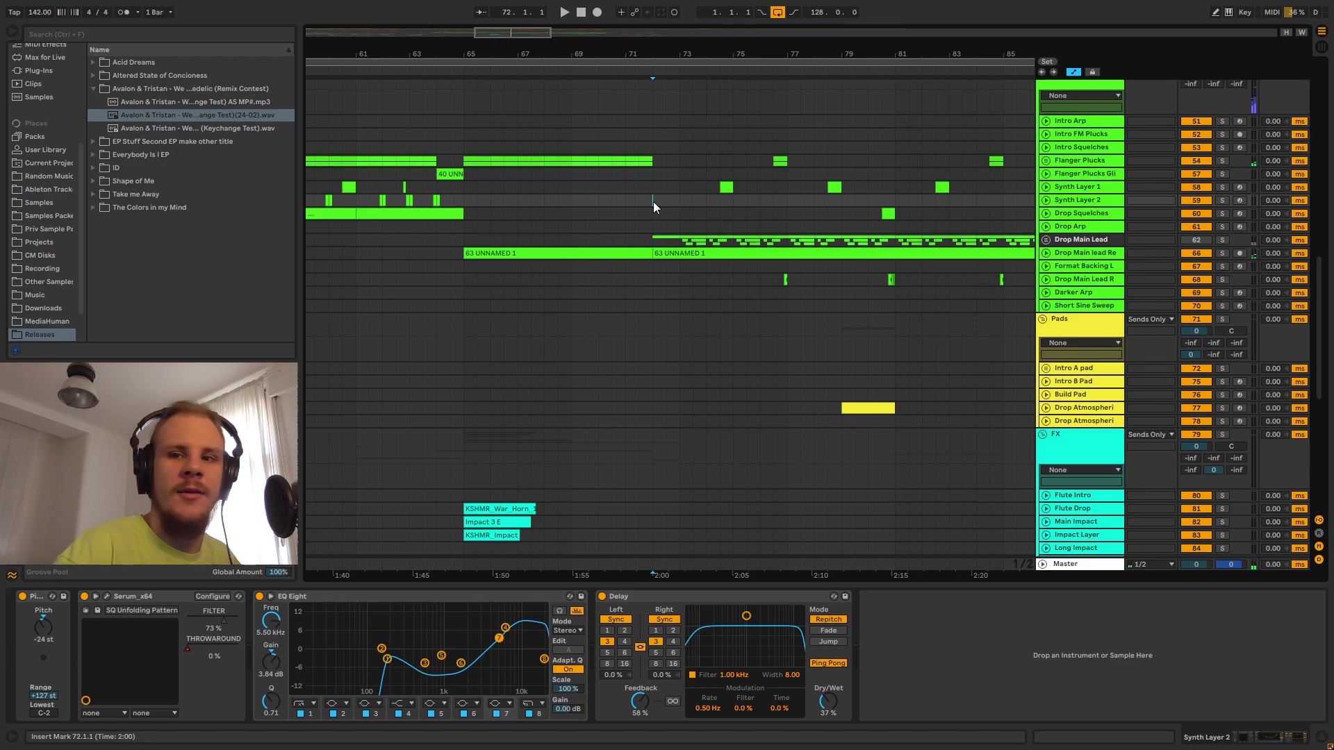
# Select bars 70 to 73 on Drop Squelches, and select 69.3.1 to 73.1.1 across the whole Vocals group.
pyautogui.moveTo(597, 214); pyautogui.dragTo(681, 212)
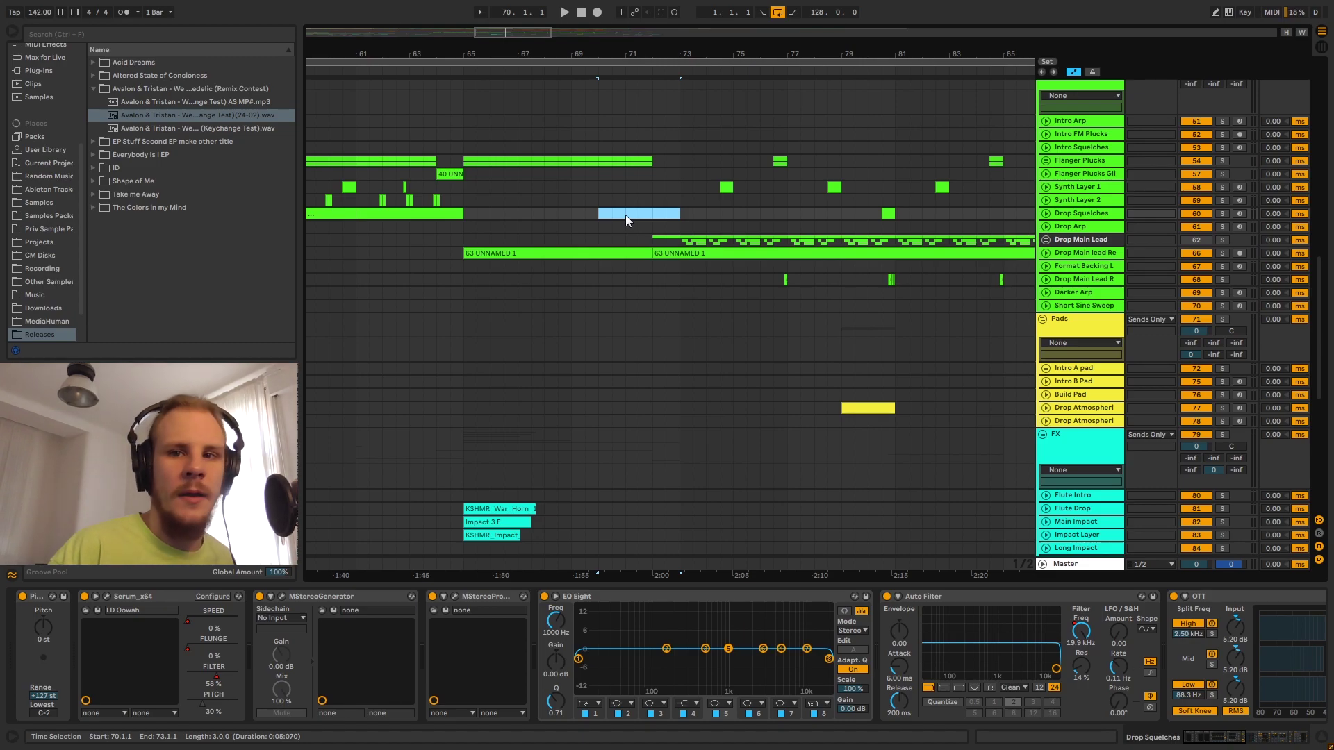
pyautogui.scroll(-10, 903, 233)
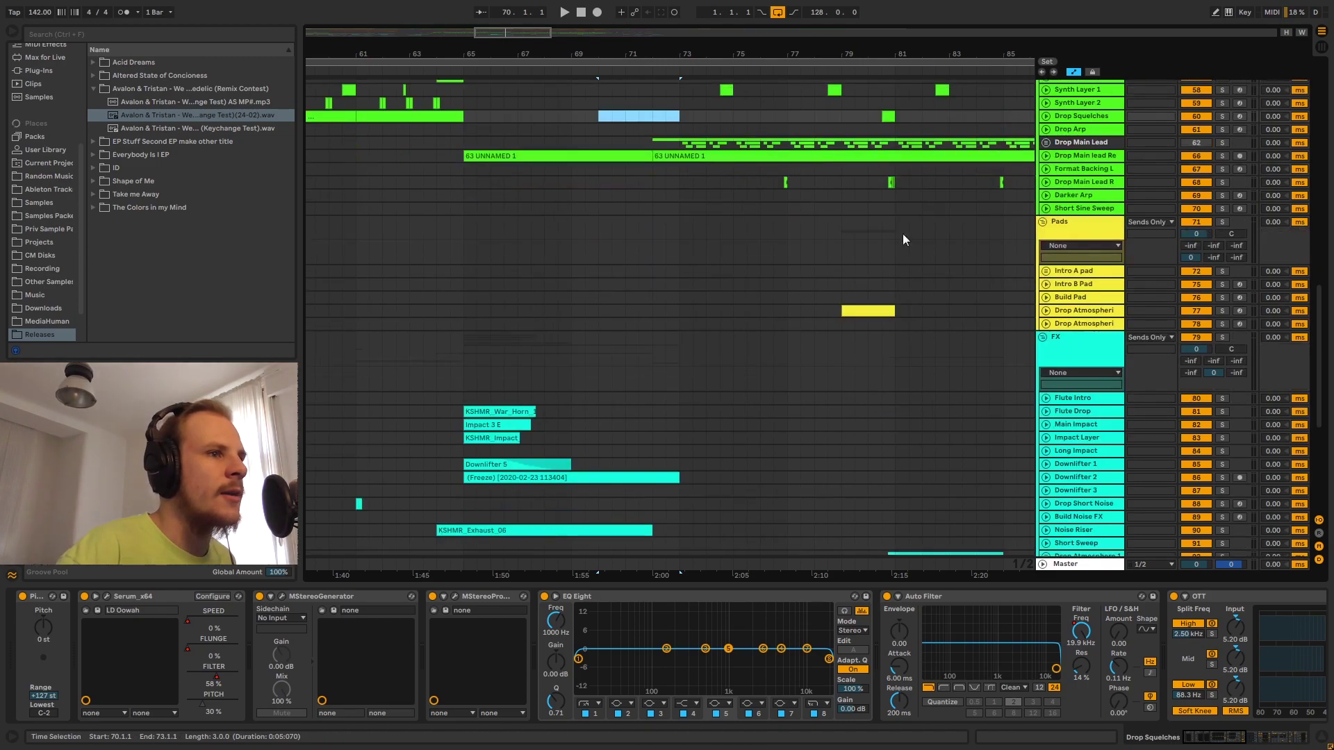
pyautogui.scroll(-2, 868, 278)
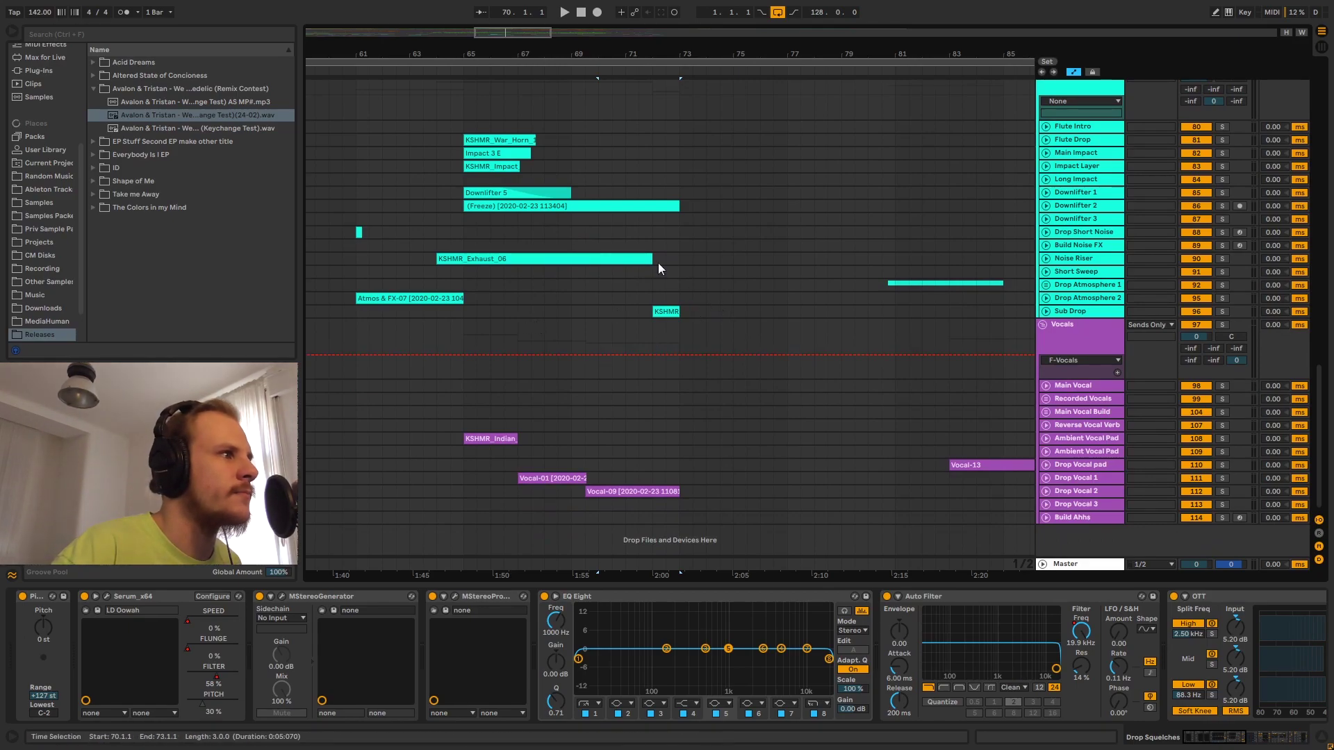
pyautogui.click(1081, 337)
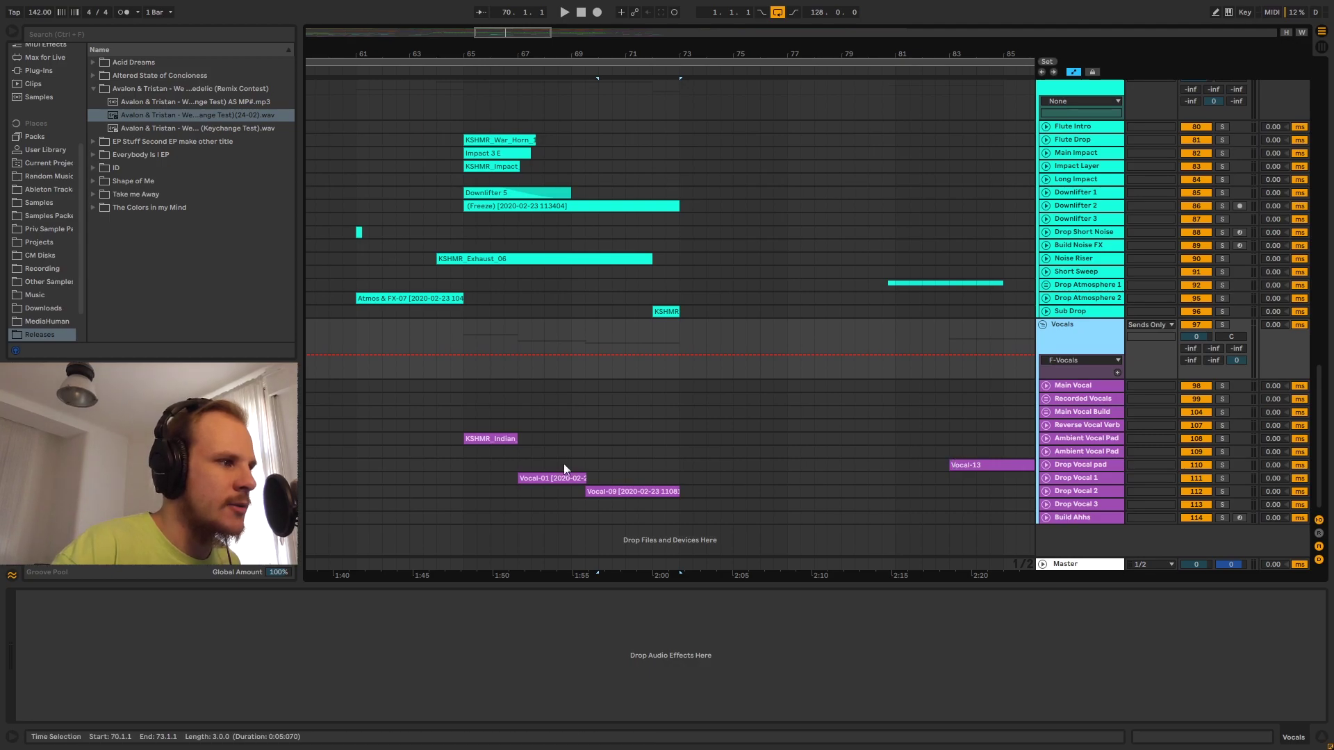
pyautogui.moveTo(586, 334); pyautogui.dragTo(681, 330)
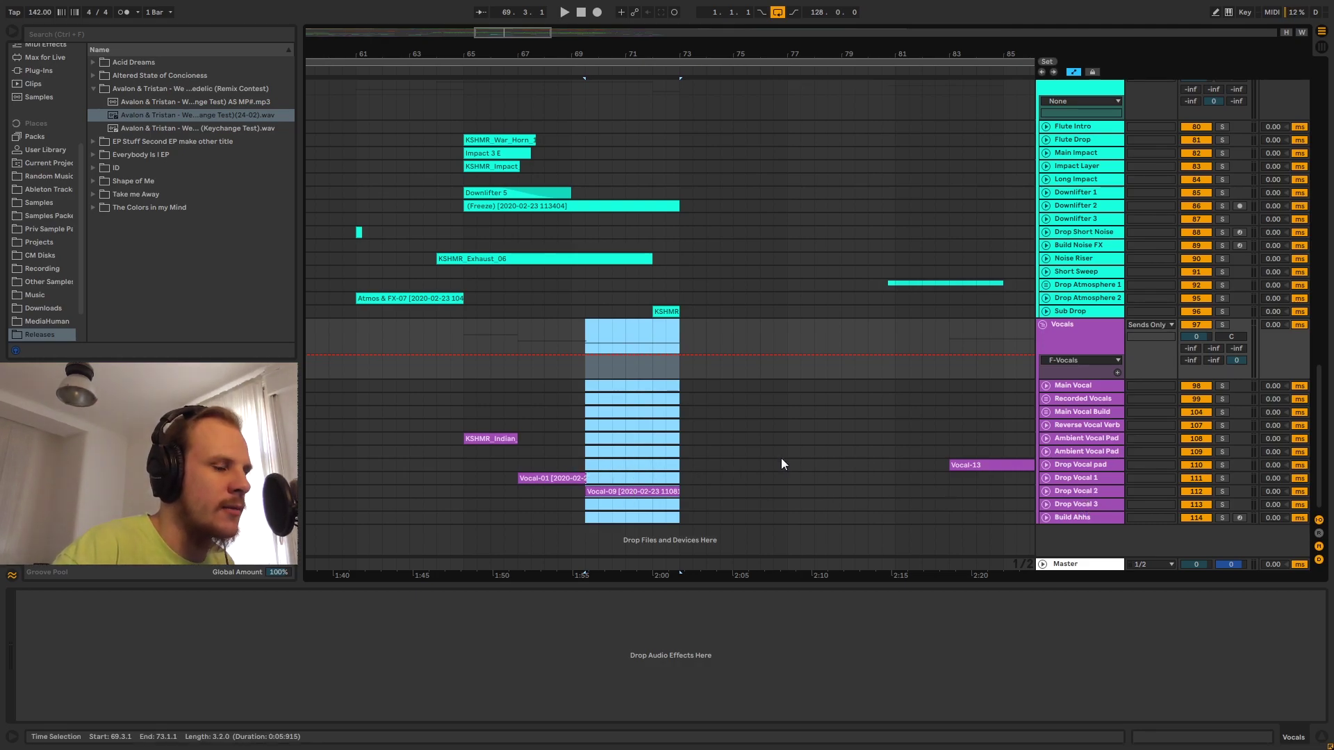
# Solo the Drop Vocal 2 track, and unfold it to inspect its clip and EQ Eight automation zoomed to the selection before folding it again.
pyautogui.click(1089, 494)
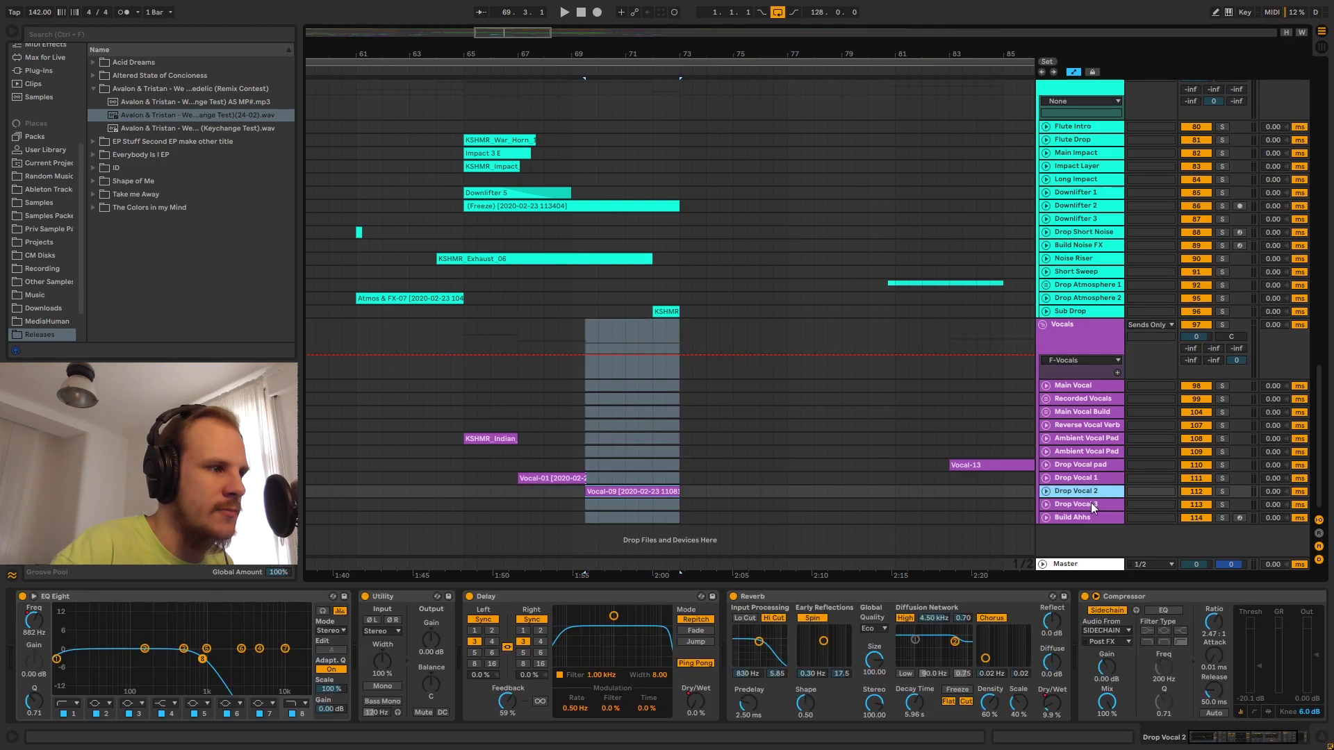
pyautogui.click(1046, 492)
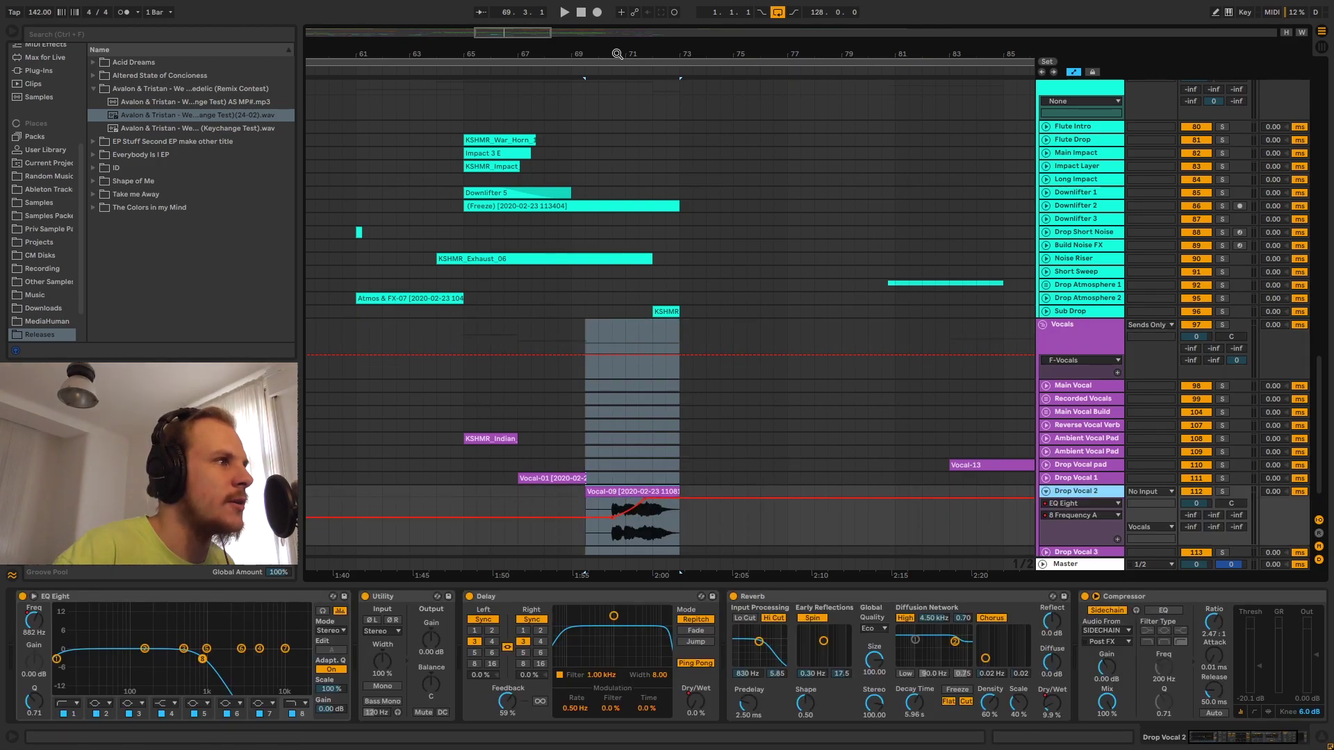
pyautogui.press('z')
pyautogui.click(1223, 492)
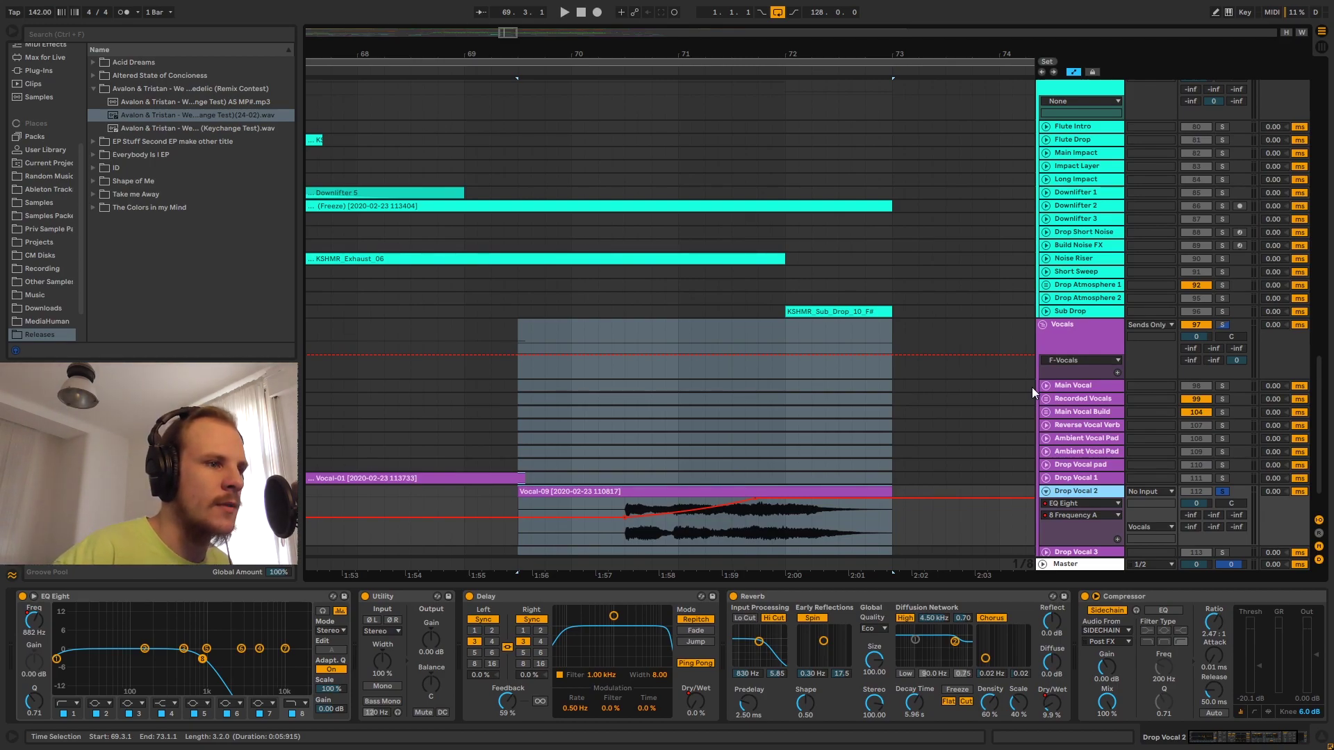
pyautogui.click(1046, 491)
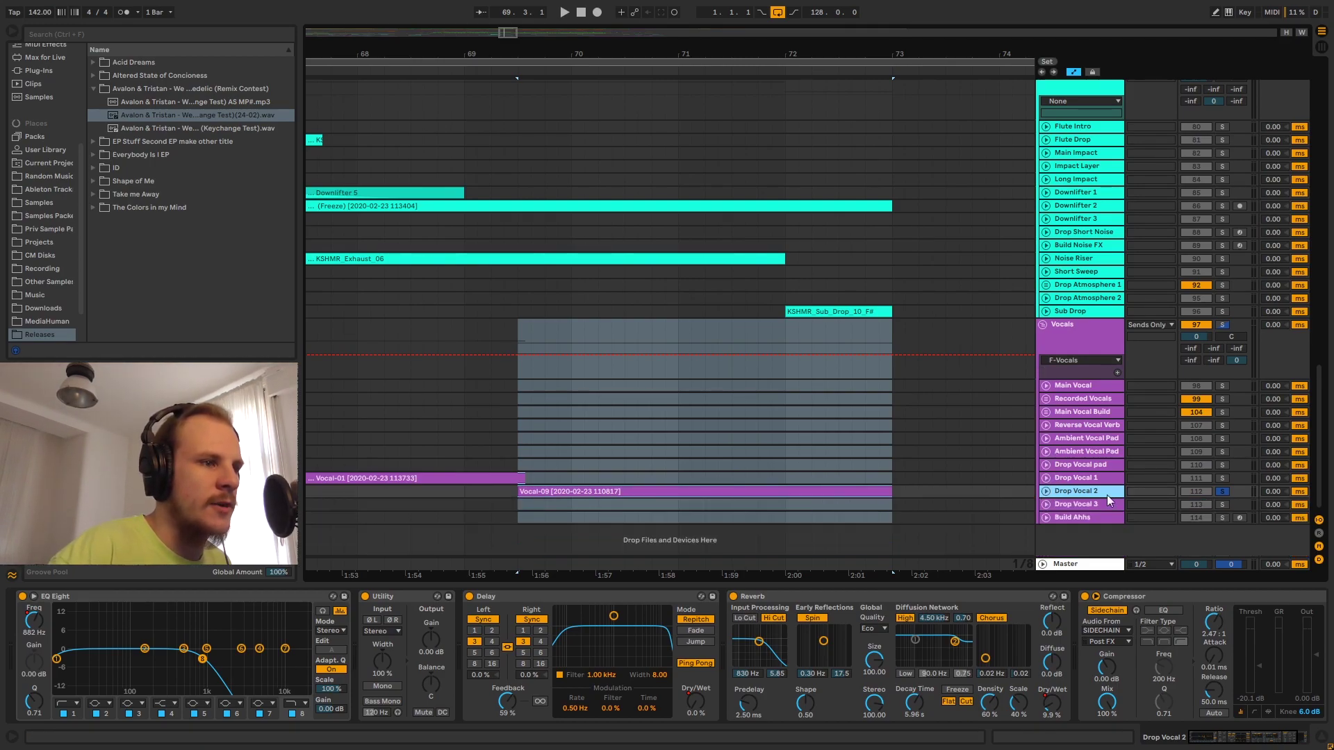
# Select the Flute Intro track and look over the FX, Pads and Vocals clips across the whole arrangement.
pyautogui.scroll(2, 1089, 434)
pyautogui.scroll(-2, 1089, 438)
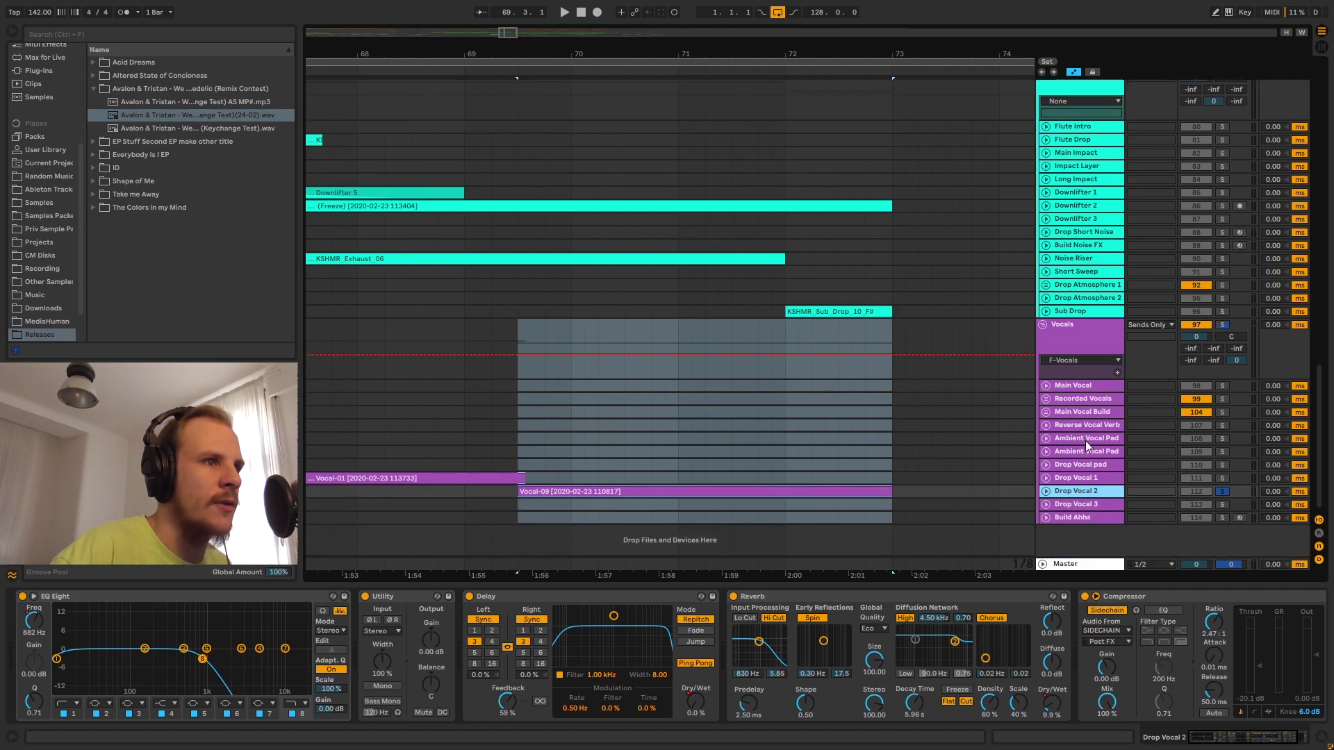
pyautogui.scroll(3, 1088, 445)
pyautogui.scroll(1, 1085, 441)
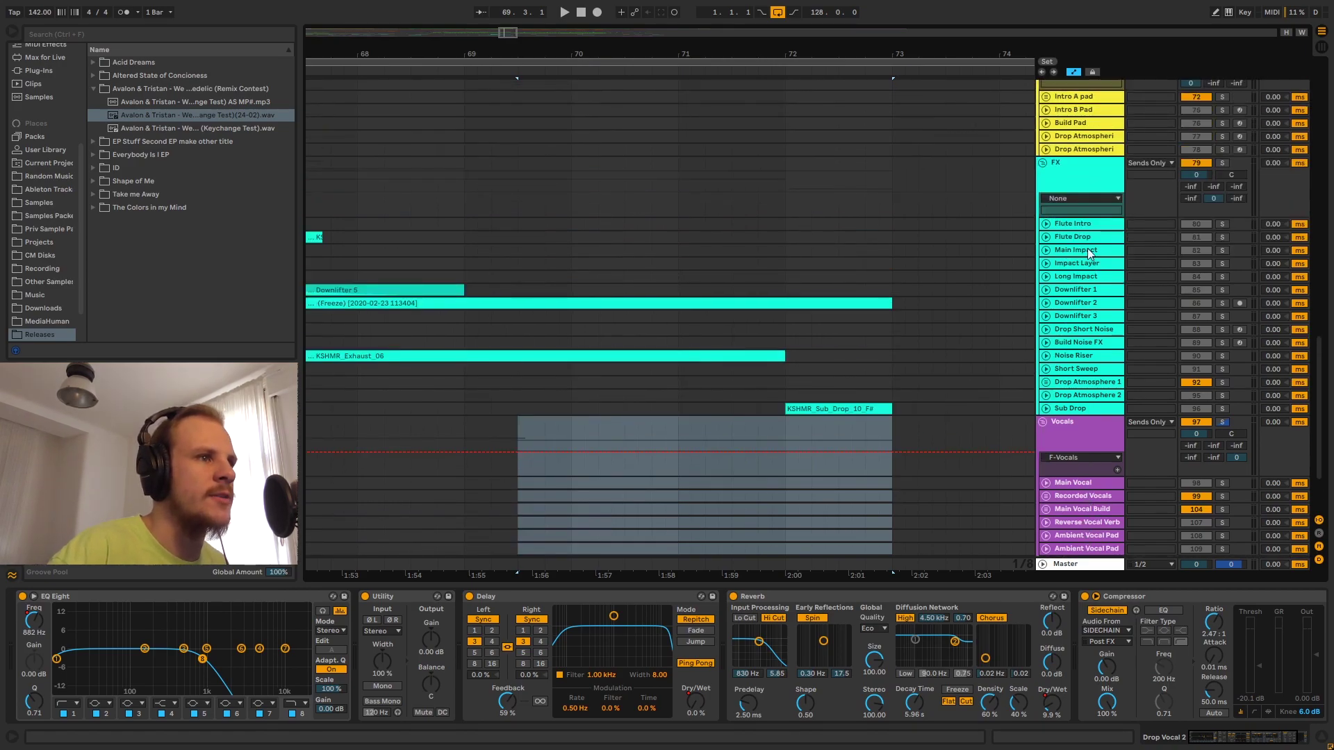
pyautogui.click(1073, 224)
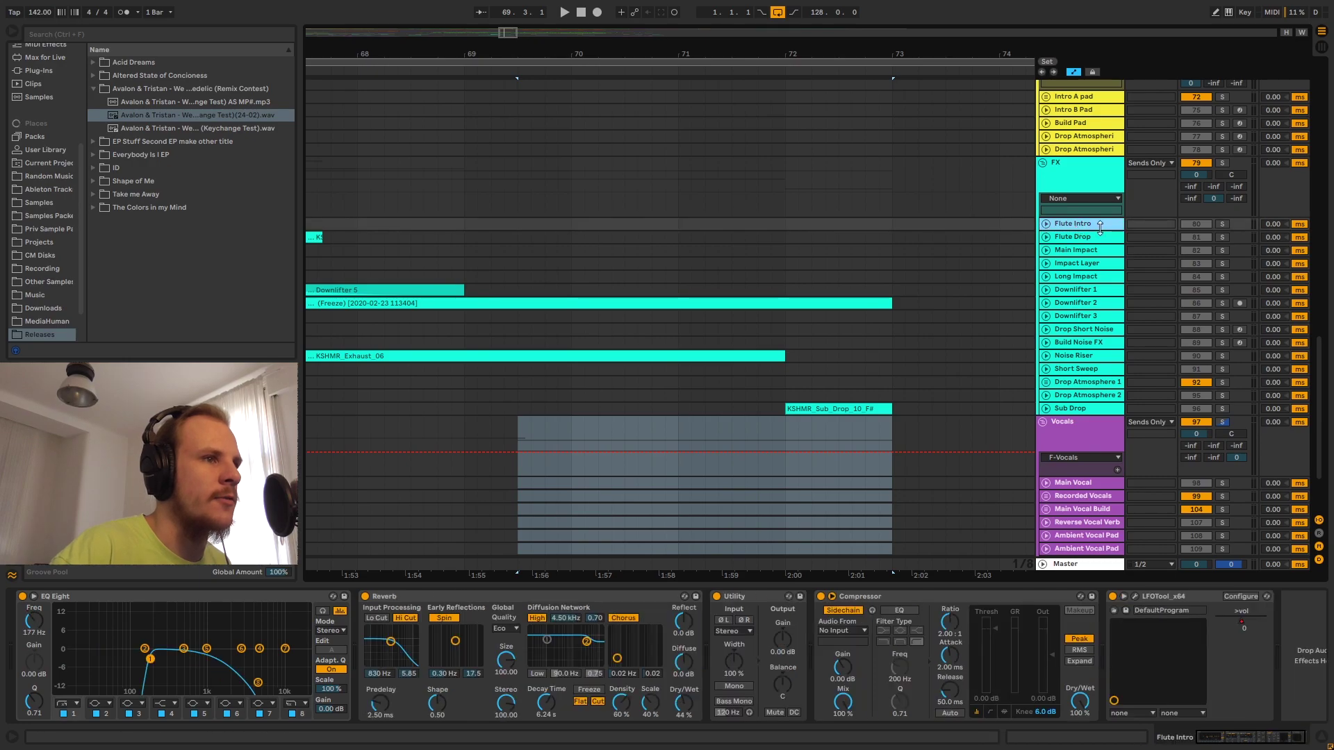
pyautogui.moveTo(599, 53); pyautogui.dragTo(648, 4)
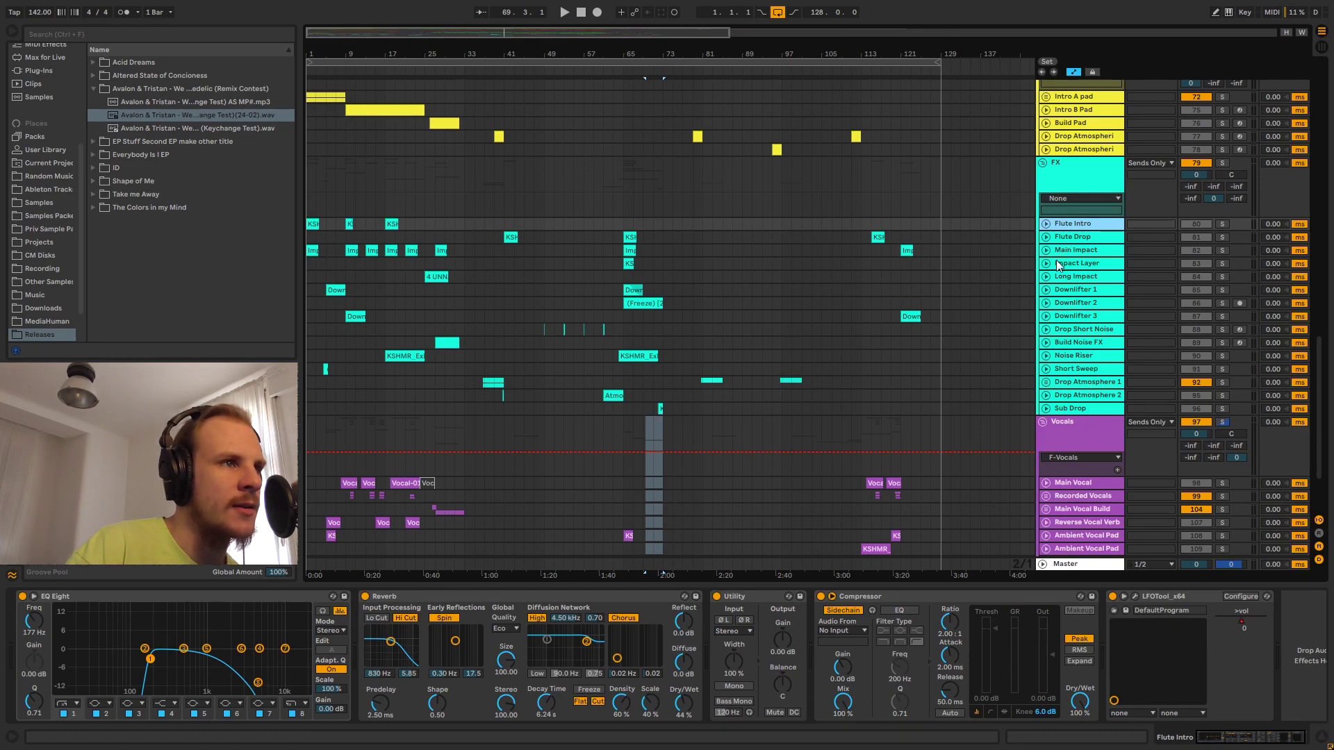
pyautogui.scroll(1, 1056, 271)
pyautogui.scroll(1, 1053, 271)
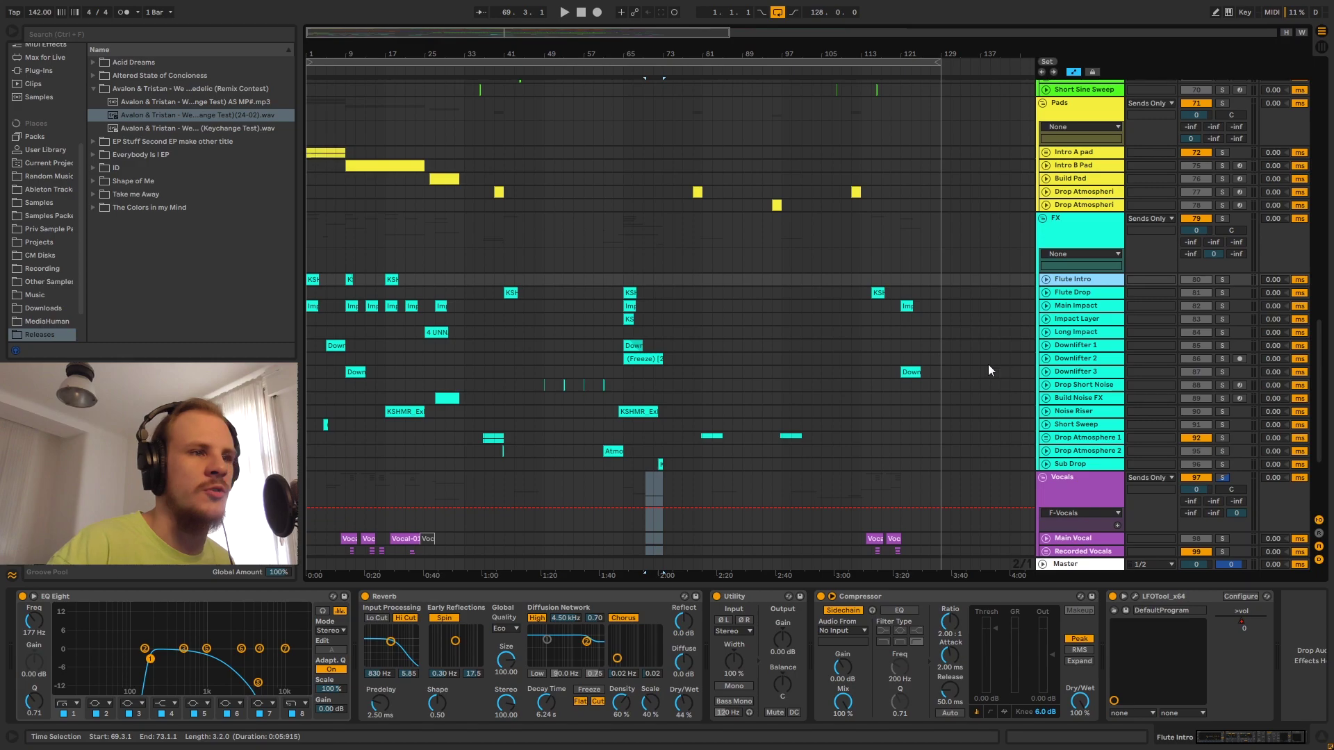
pyautogui.scroll(2, 966, 397)
pyautogui.scroll(1, 966, 397)
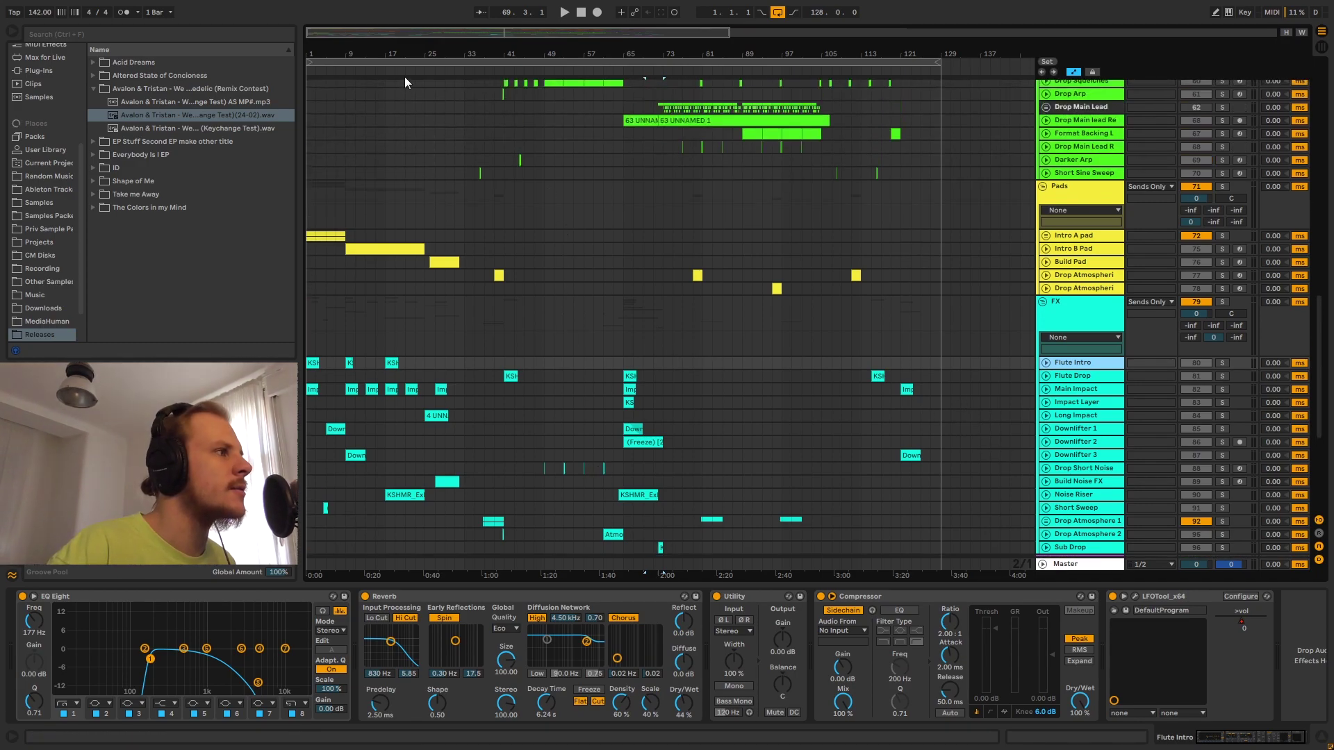
# Start renaming the war horn clip at bar 17 on Flute Intro, entering "Key = G Maj" as its name.
pyautogui.moveTo(390, 50); pyautogui.dragTo(660, 375)
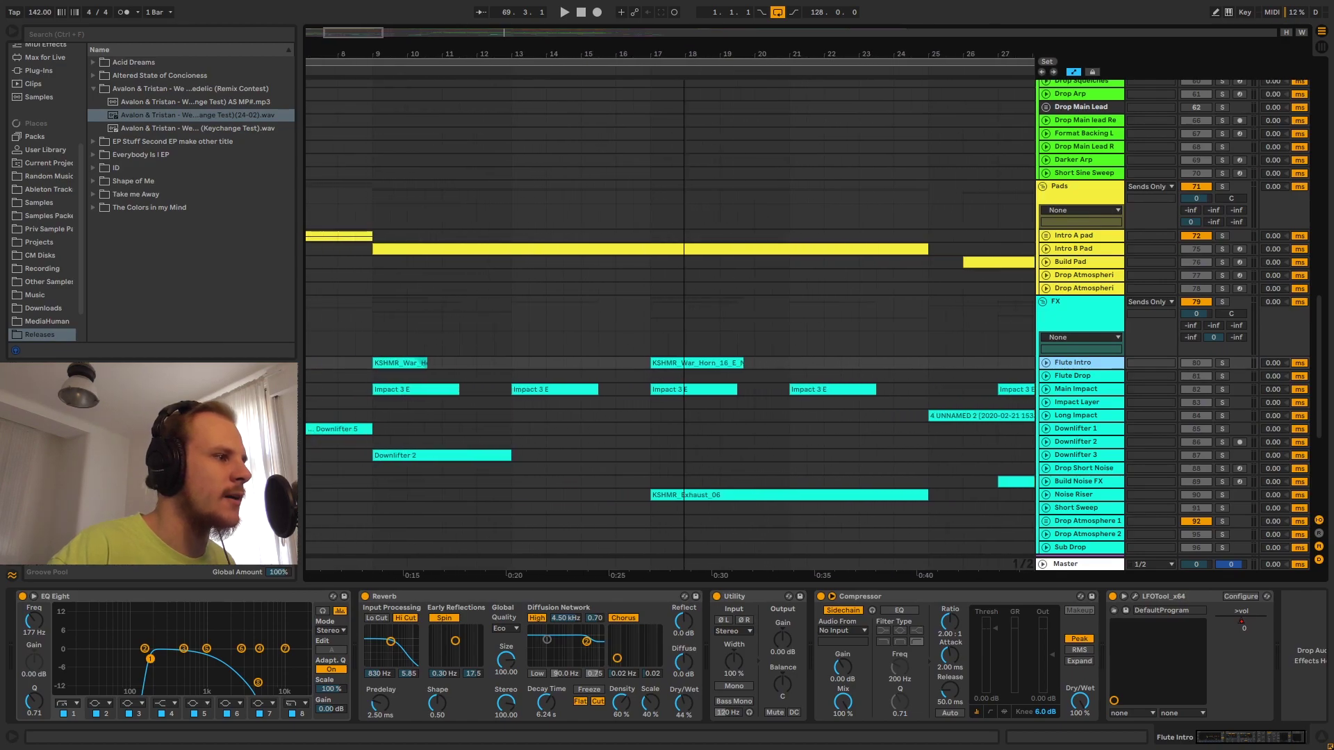
pyautogui.rightClick(694, 362)
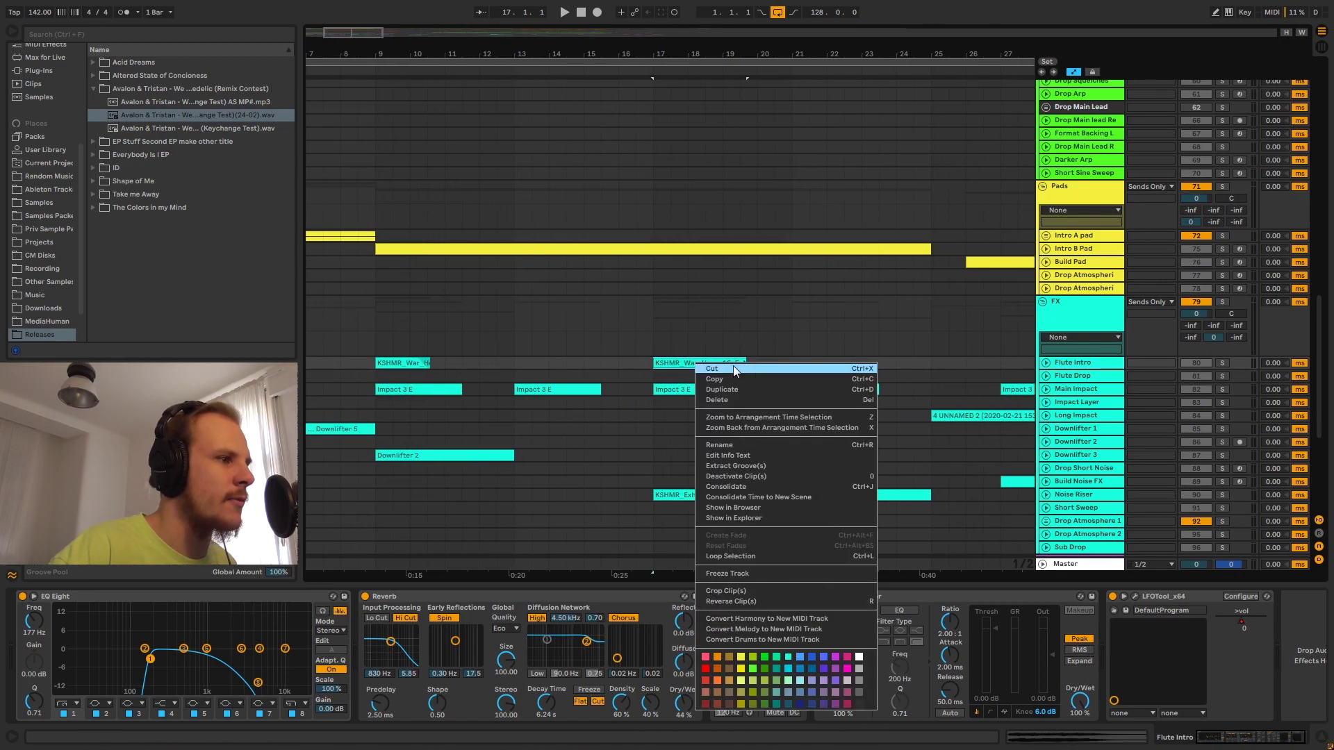
pyautogui.click(749, 443)
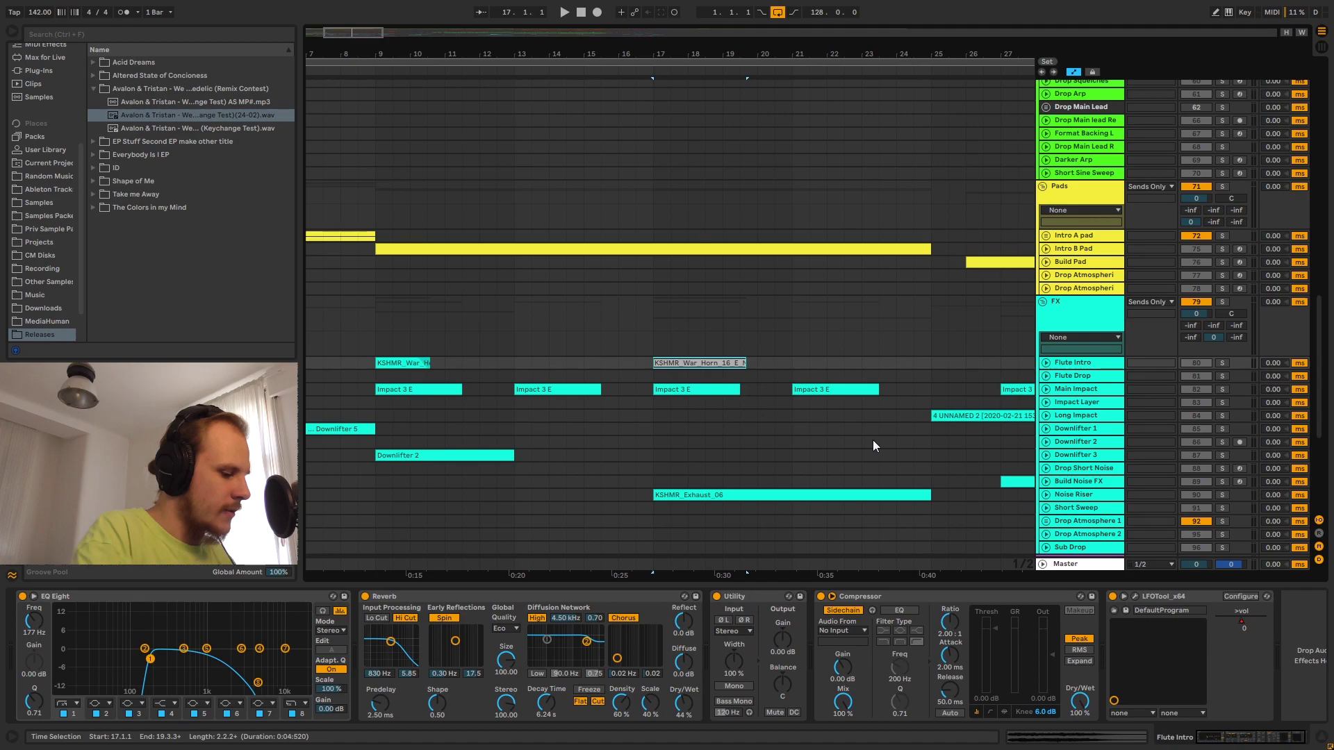
pyautogui.write('Ke')
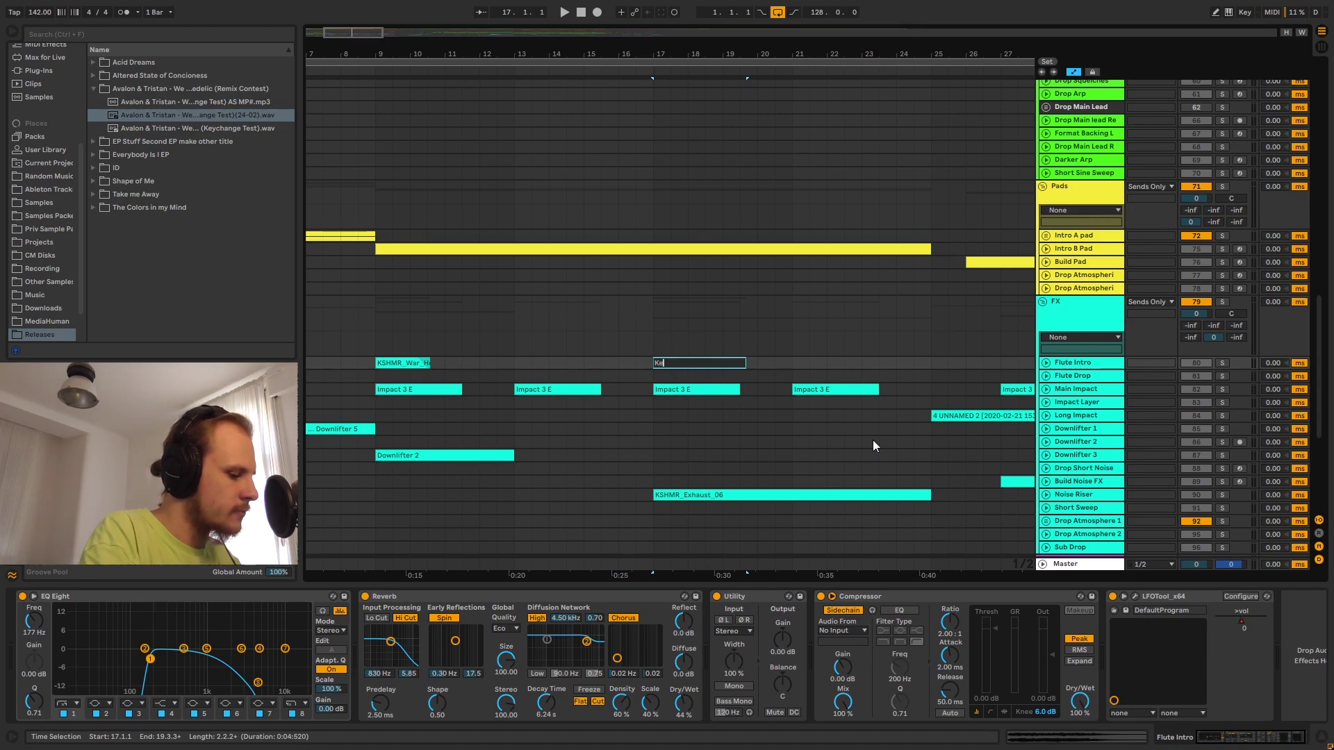
pyautogui.write('y = G')
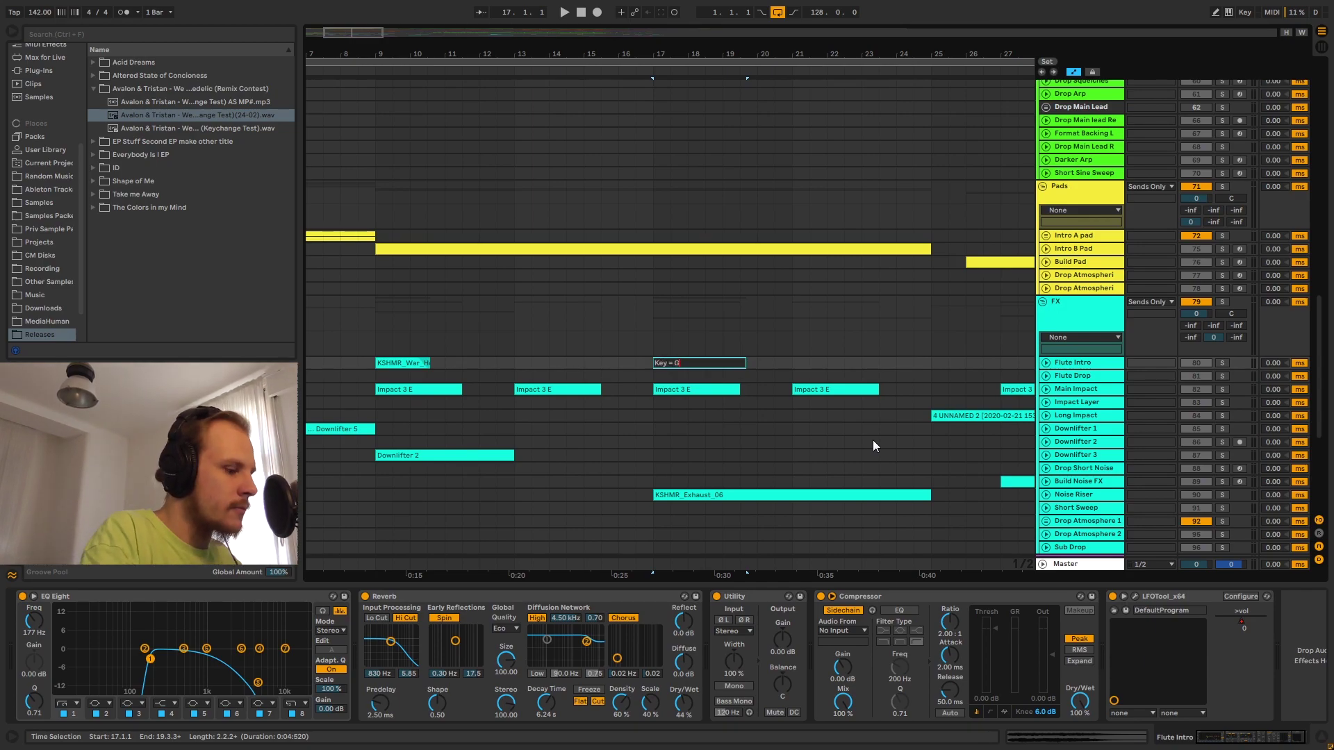
pyautogui.write(' Ma')
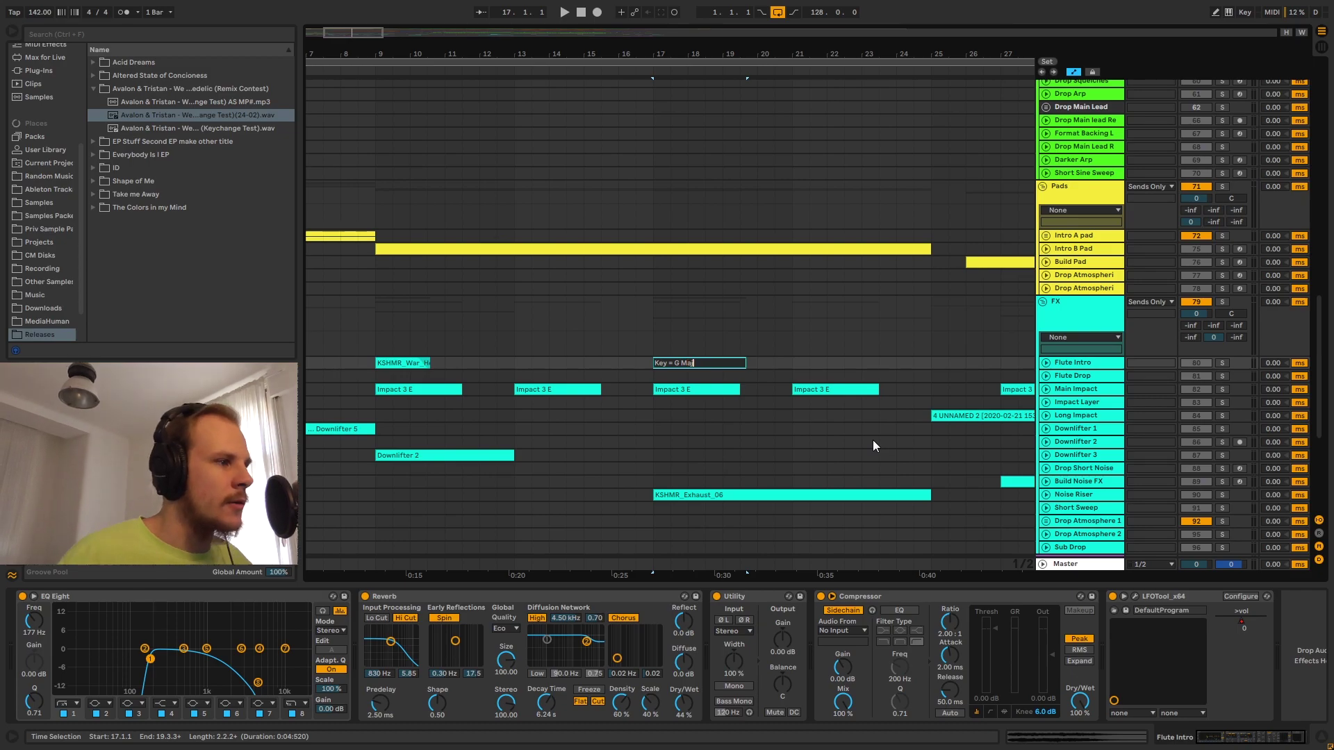
# Clear the name of the Flute Intro clip at bar 17, leaving it blank, and place the insert mark at bar 20.
pyautogui.press('BackSpace')
pyautogui.press('BackSpace')
pyautogui.press('BackSpace')
pyautogui.press('BackSpace')
pyautogui.press('BackSpace')
pyautogui.press('BackSpace')
pyautogui.press('BackSpace')
pyautogui.press('BackSpace')
pyautogui.press('BackSpace')
pyautogui.press('BackSpace')
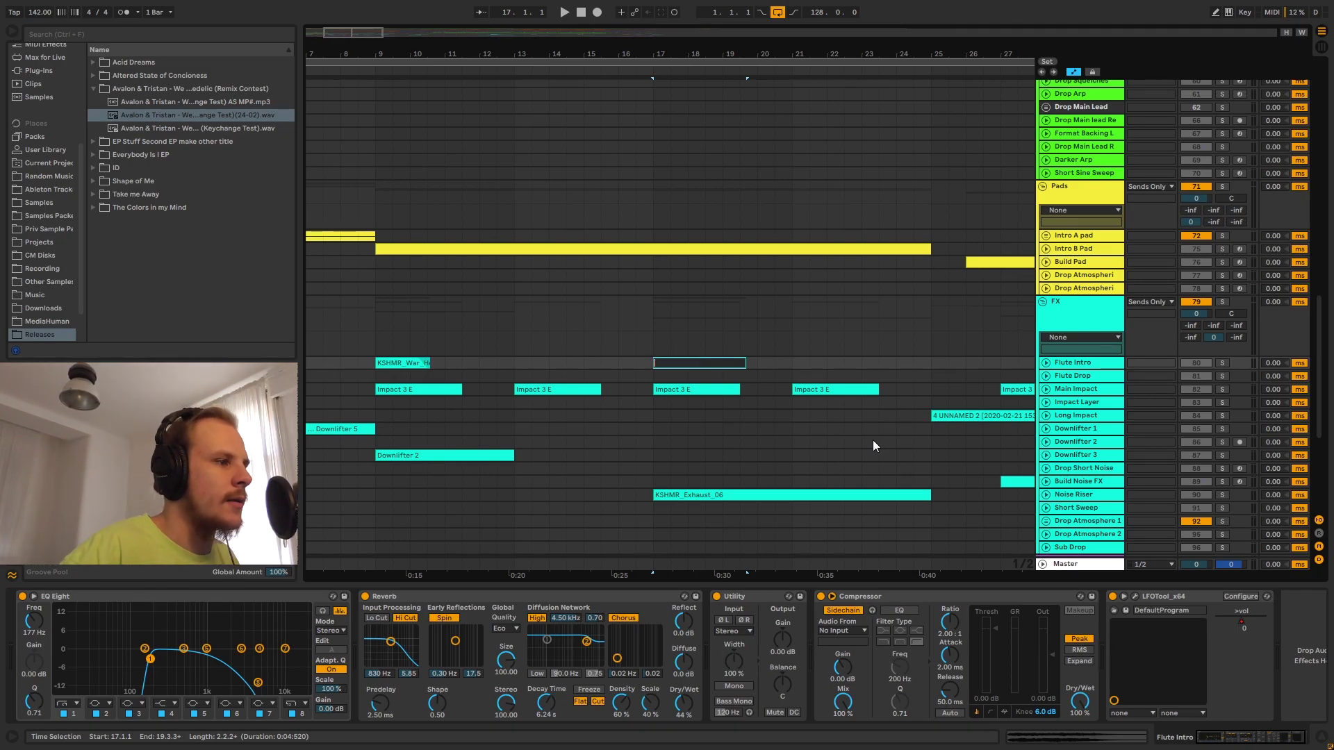
pyautogui.click(757, 365)
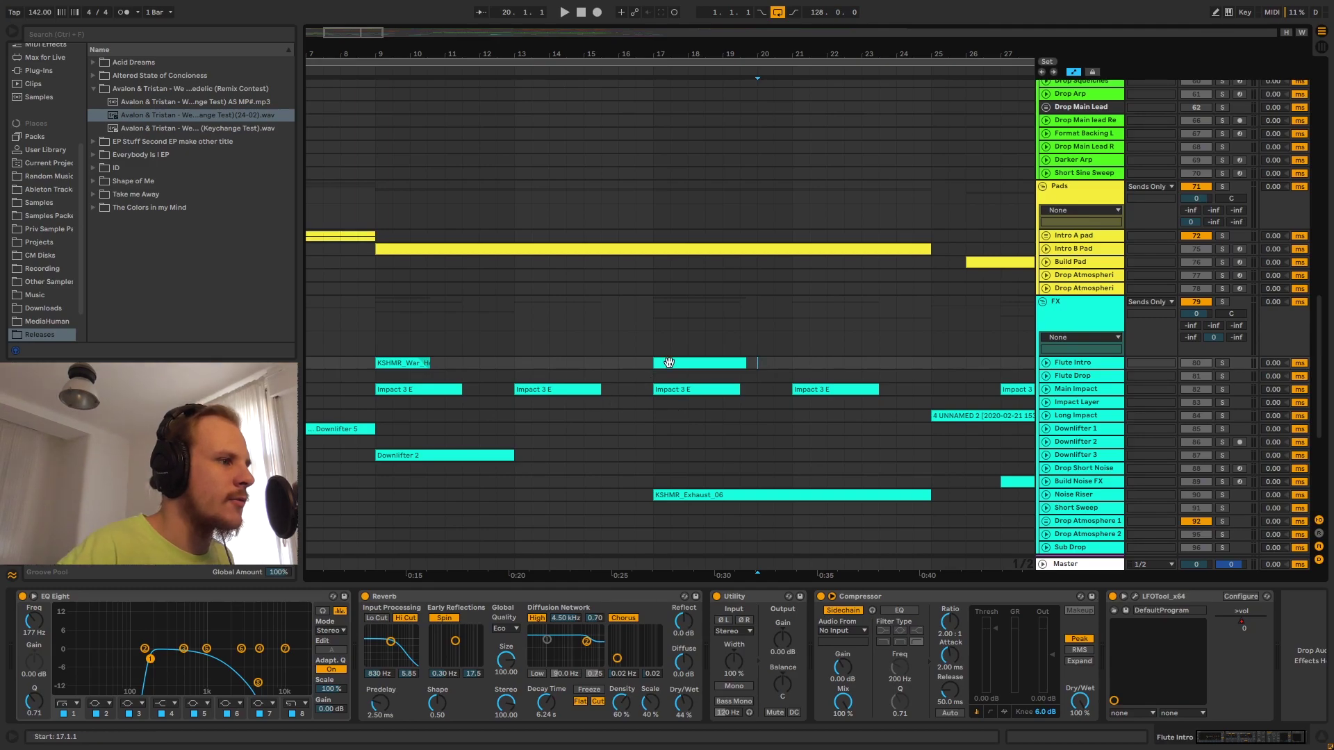
# Return to the marker and notes tracks above the Drums group, around Intro B.
pyautogui.scroll(3, 712, 387)
pyautogui.scroll(15, 711, 381)
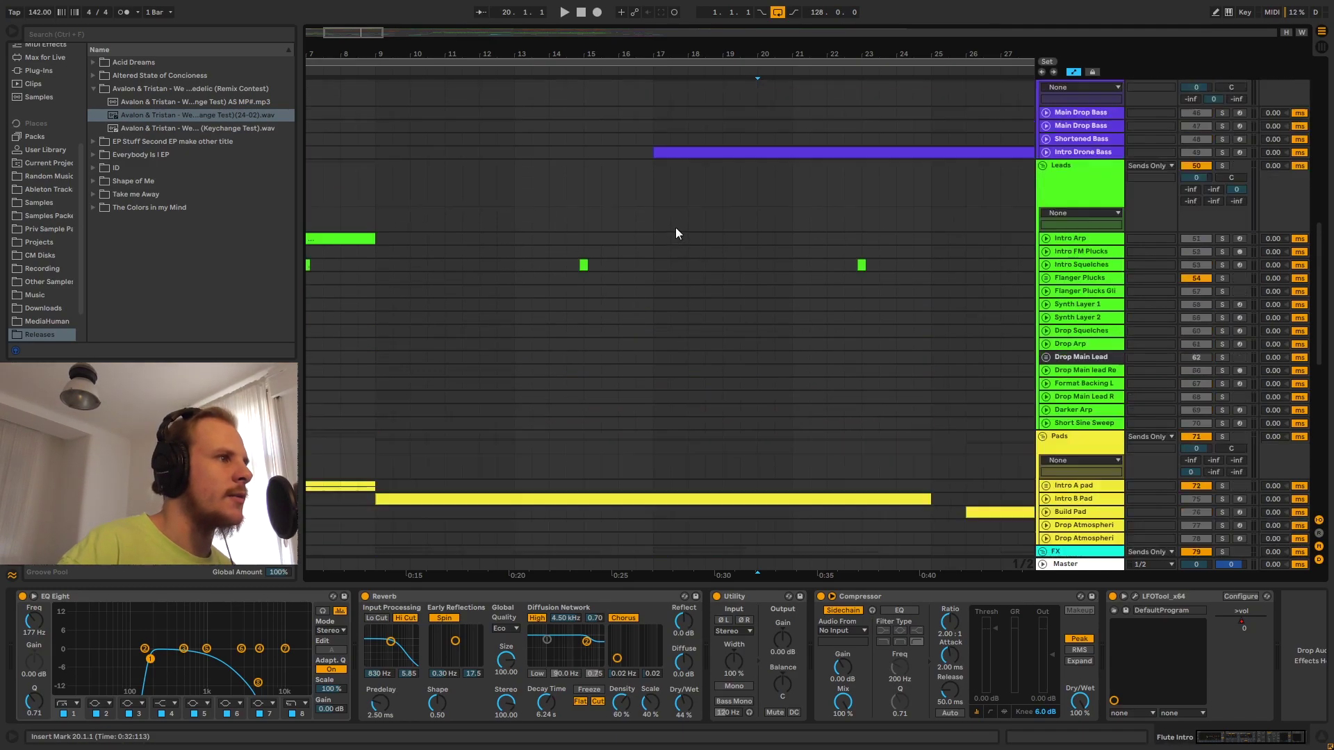
pyautogui.scroll(5, 691, 312)
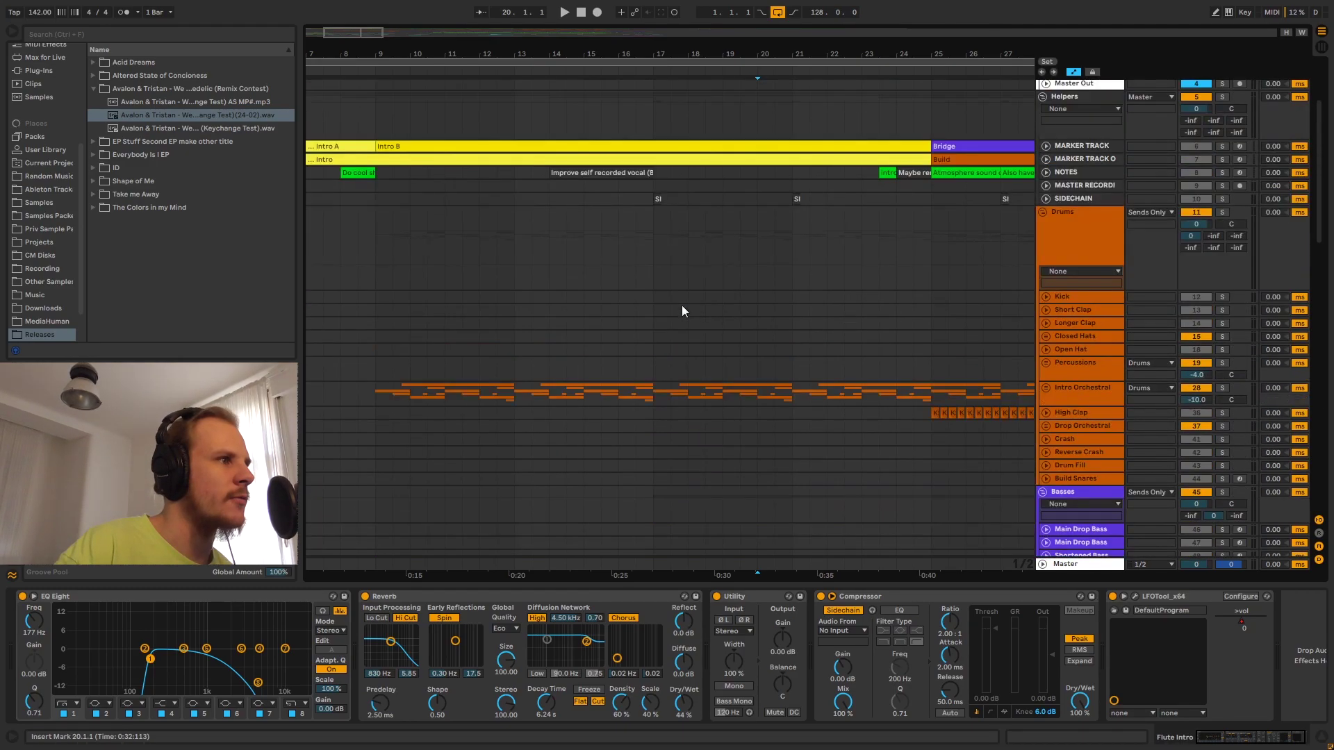